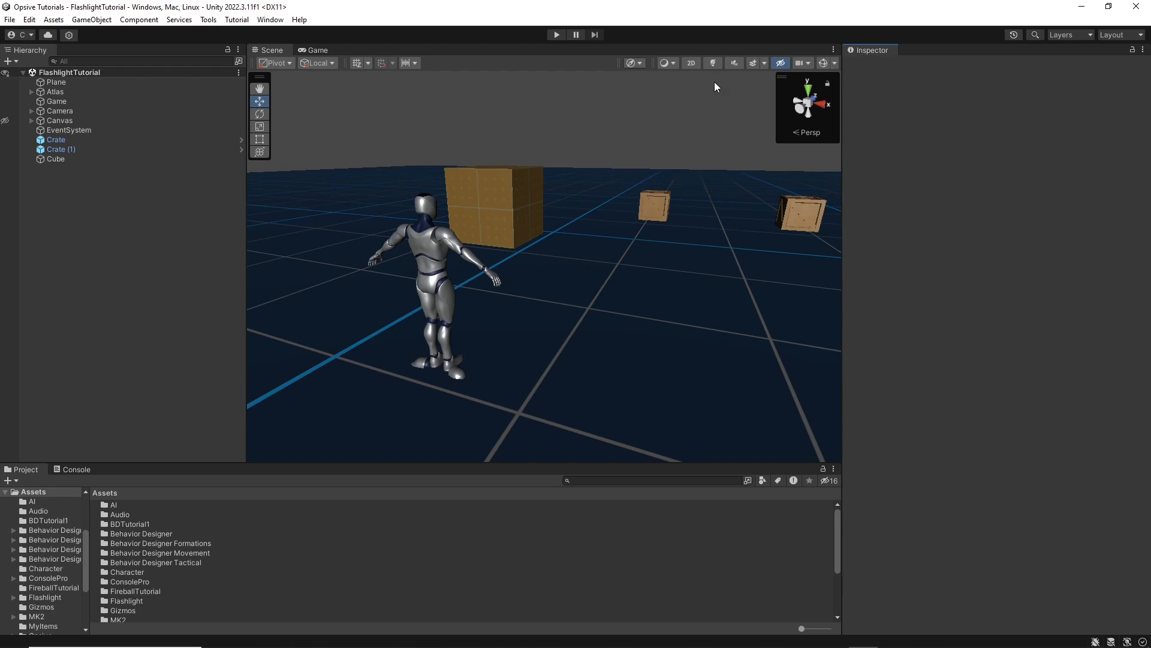
# Turn on scene lighting and effects in the Scene view to preview the scene as lit.
pyautogui.click(712, 63)
pyautogui.click(753, 63)
pyautogui.moveTo(645, 172); pyautogui.dragTo(565, 170, button='right')
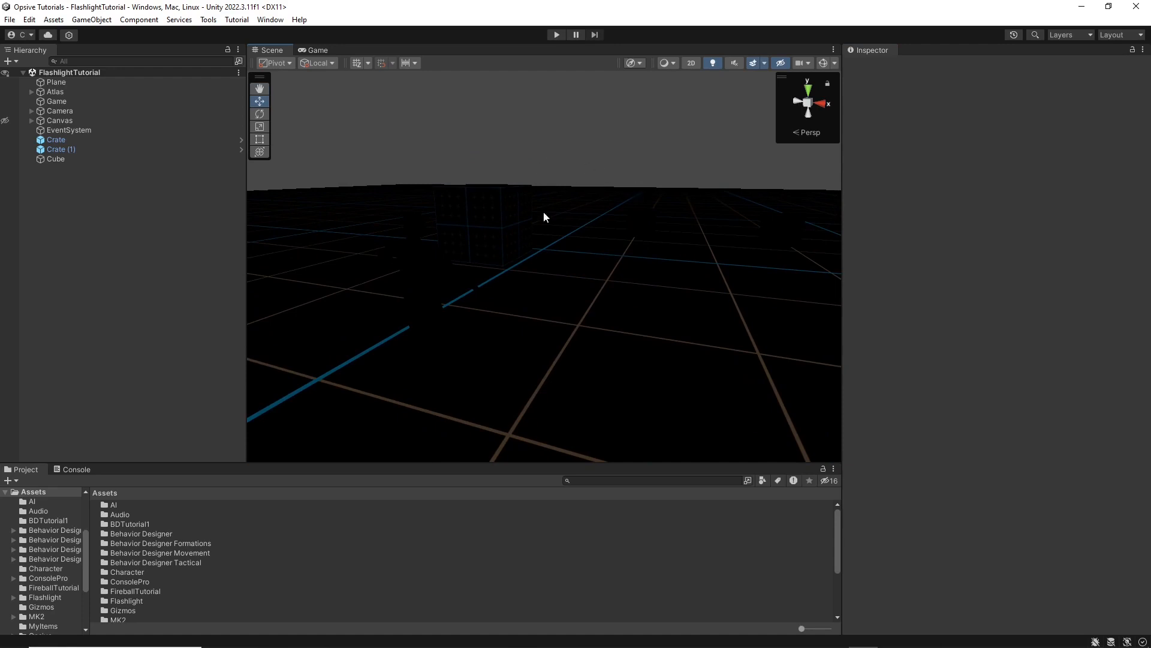
# Switch to the browser and review the free Flashlight asset page on the Unity Asset Store.
pyautogui.click(393, 634)
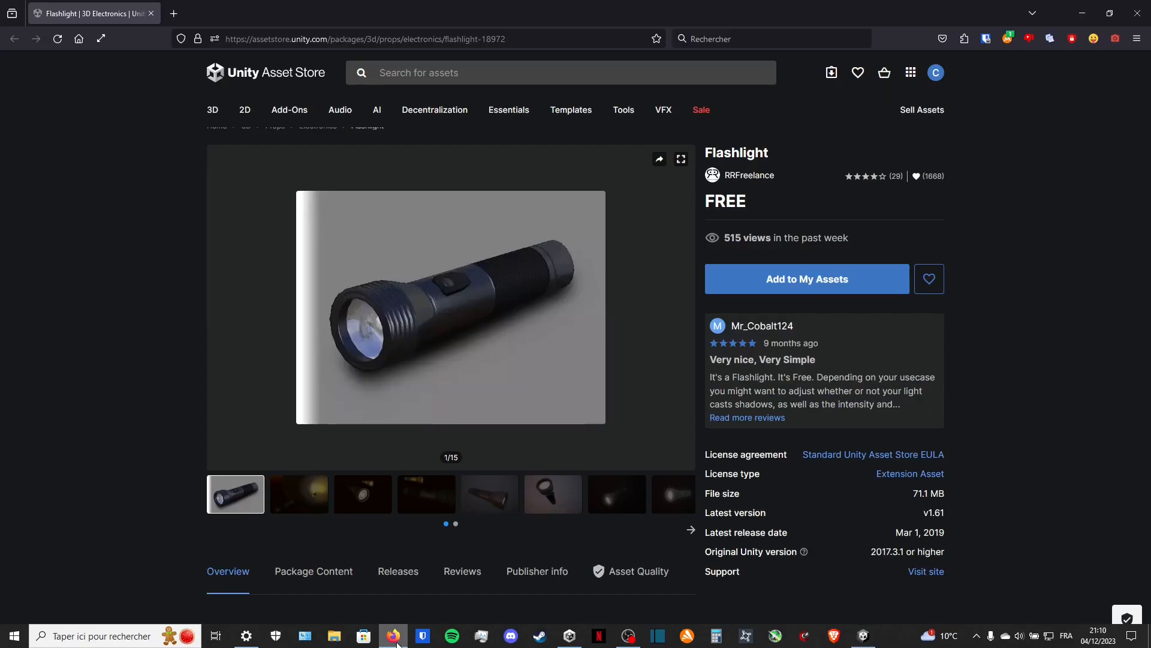
pyautogui.scroll(-1, 123, 290)
pyautogui.scroll(2, 122, 290)
pyautogui.scroll(-2, 123, 291)
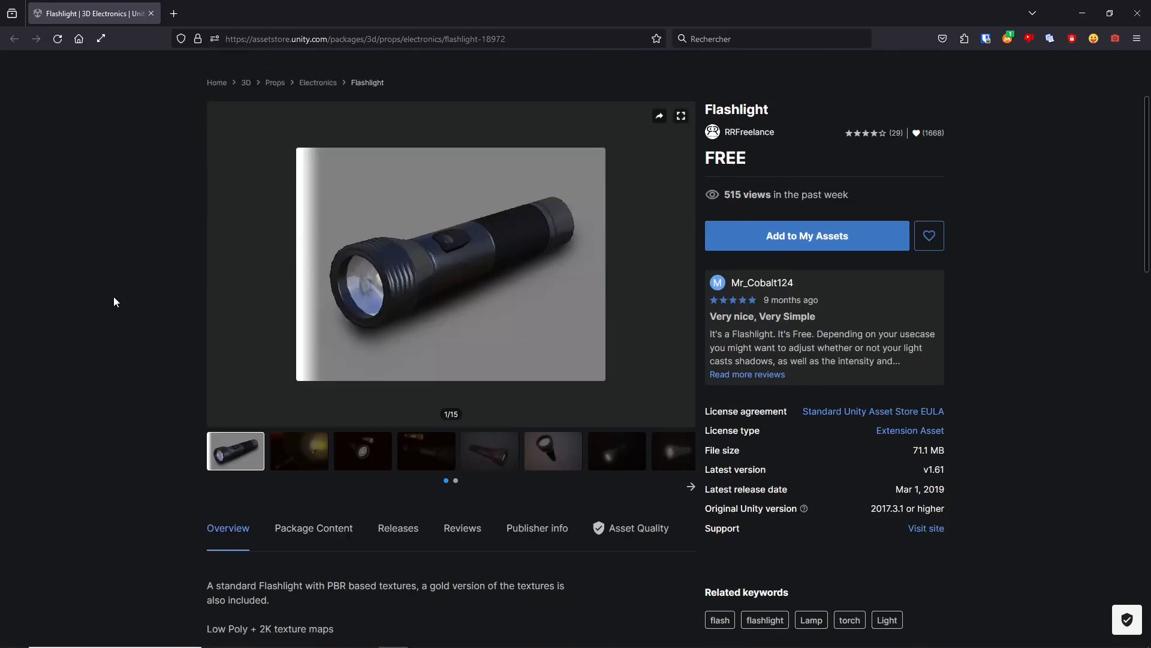
pyautogui.scroll(2, 115, 301)
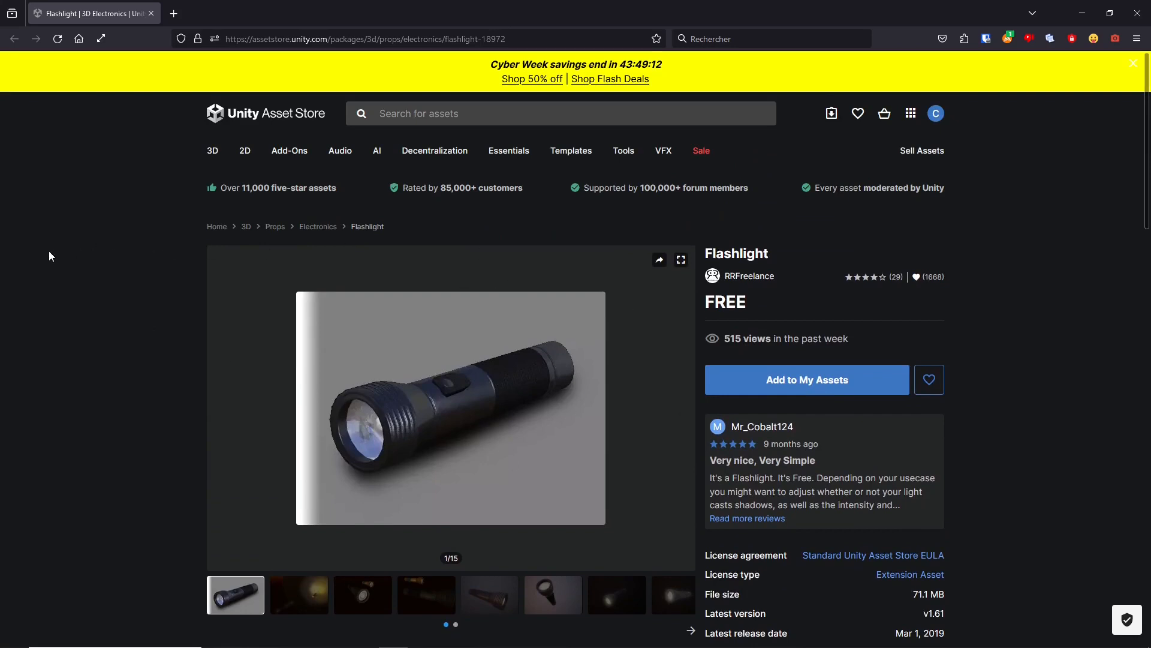
pyautogui.scroll(-2, 49, 251)
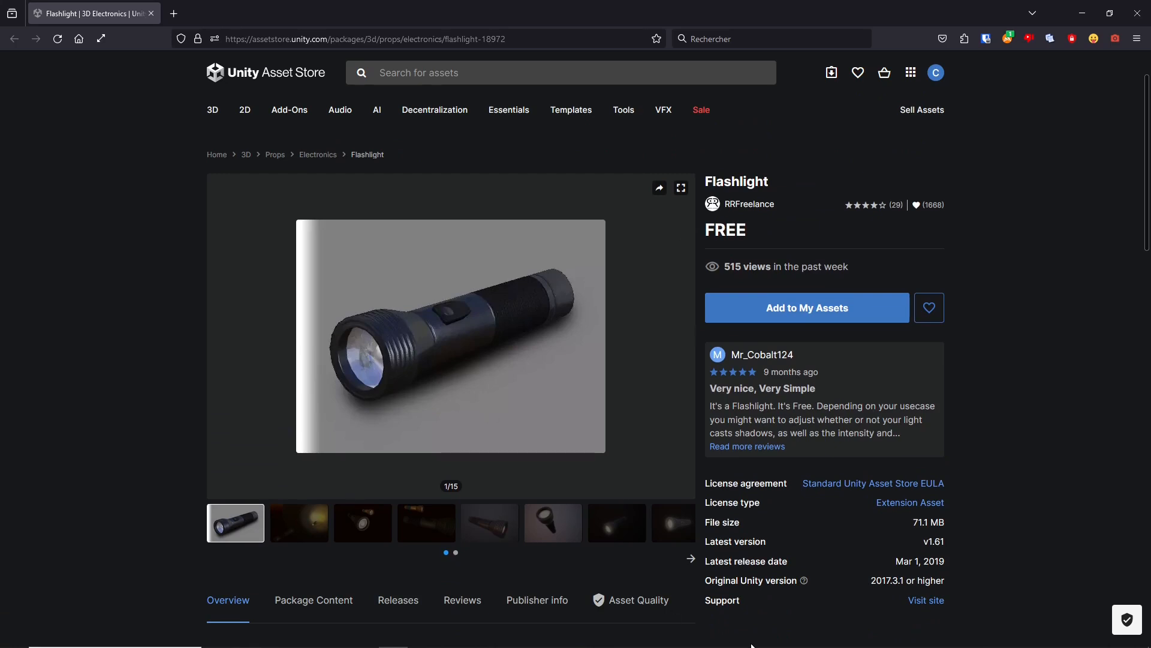
# Switch back to Unity and open the Ultimate Character Controller's Character Manager.
pyautogui.click(863, 637)
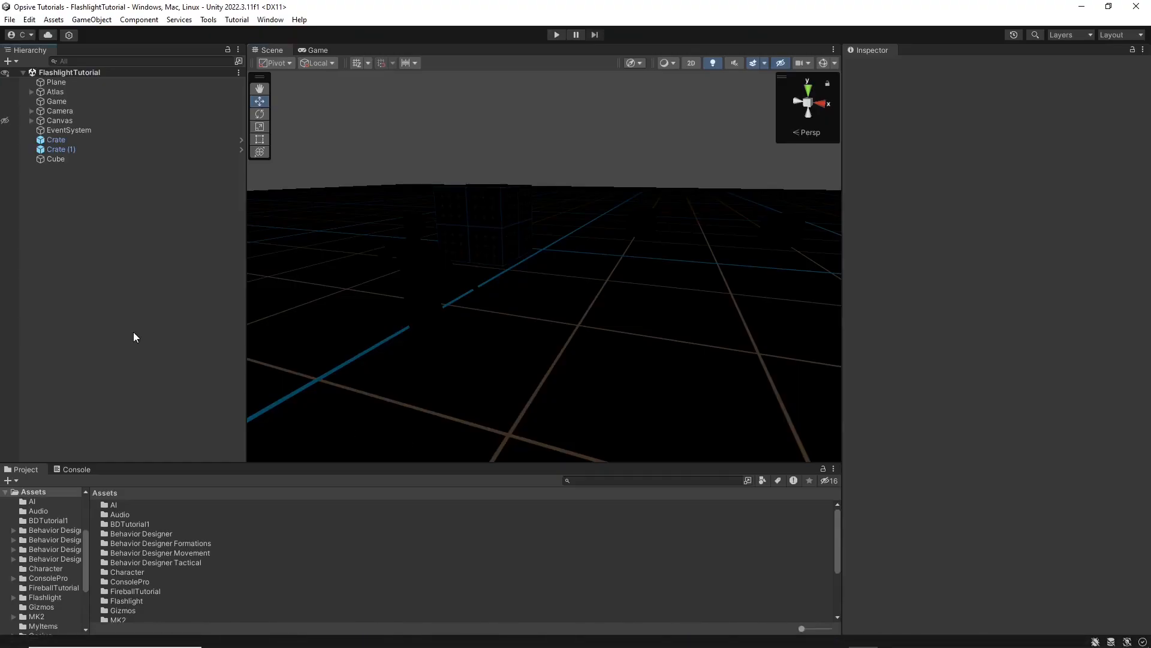
pyautogui.click(208, 19)
pyautogui.moveTo(223, 64)
pyautogui.moveTo(385, 64)
pyautogui.click(511, 77)
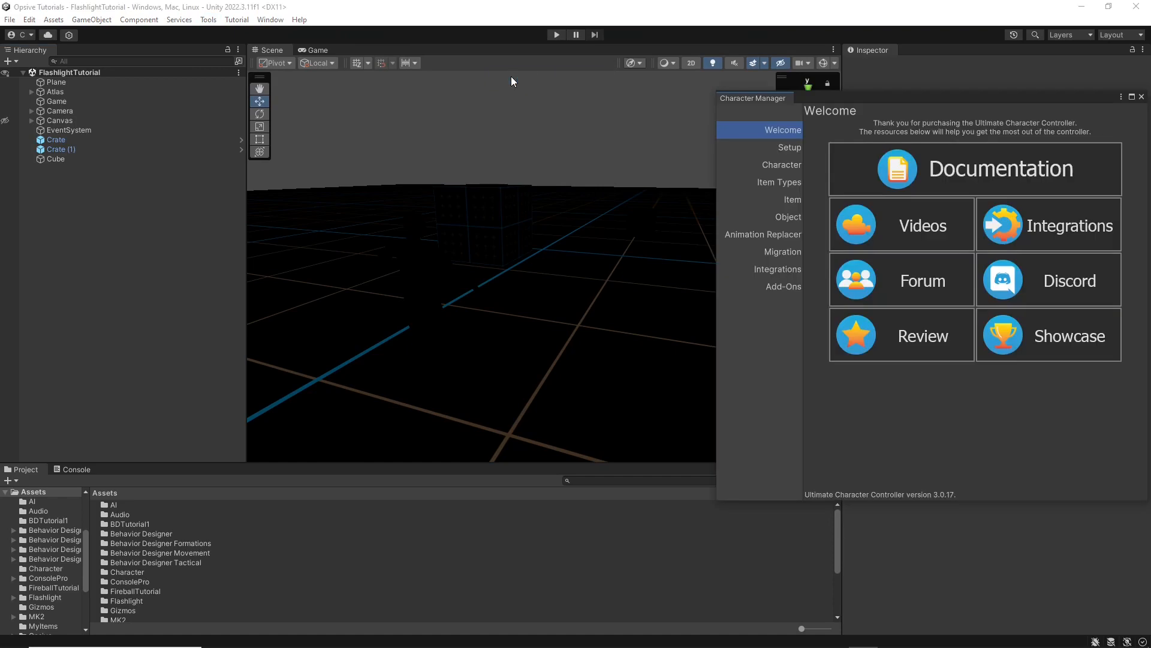
# Add a new item type named MyFlashlight to the DemoItemCollection in the Character Manager.
pyautogui.click(780, 182)
pyautogui.moveTo(837, 97); pyautogui.dragTo(571, 97)
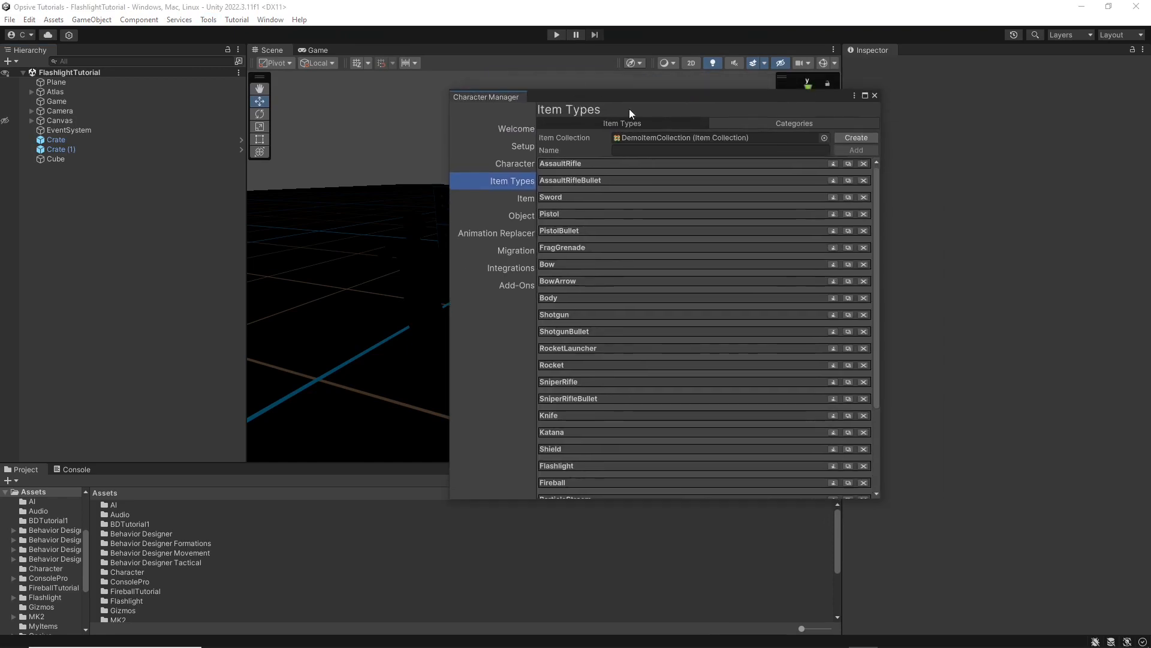
pyautogui.click(661, 150)
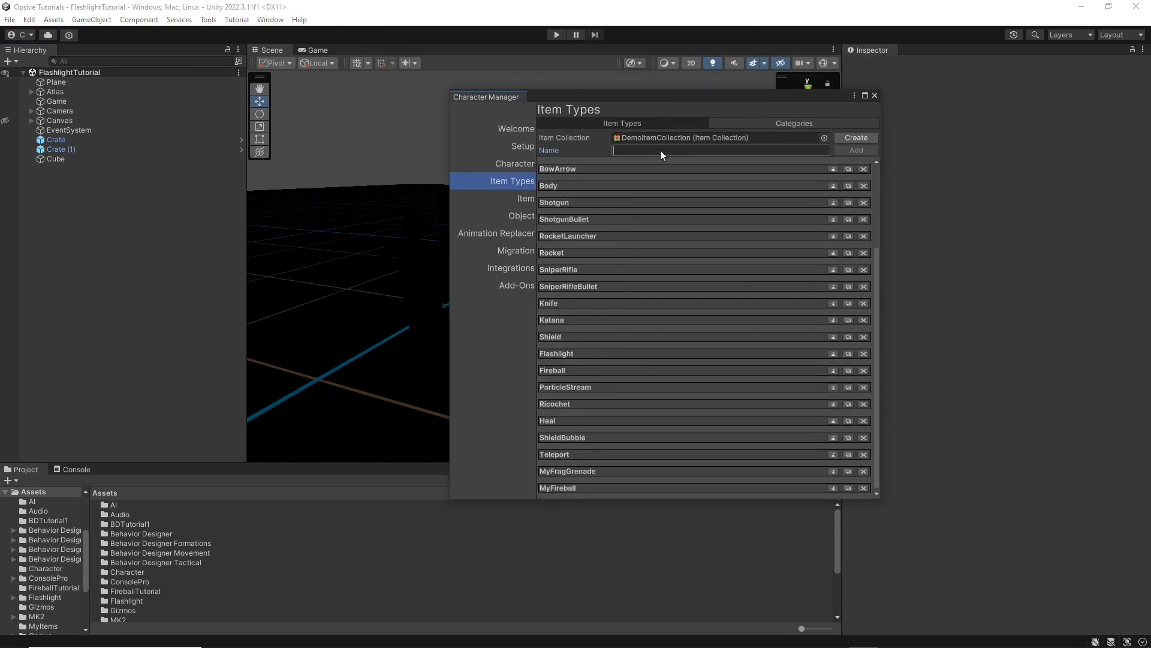
pyautogui.write('MyFlashlight')
pyautogui.click(848, 151)
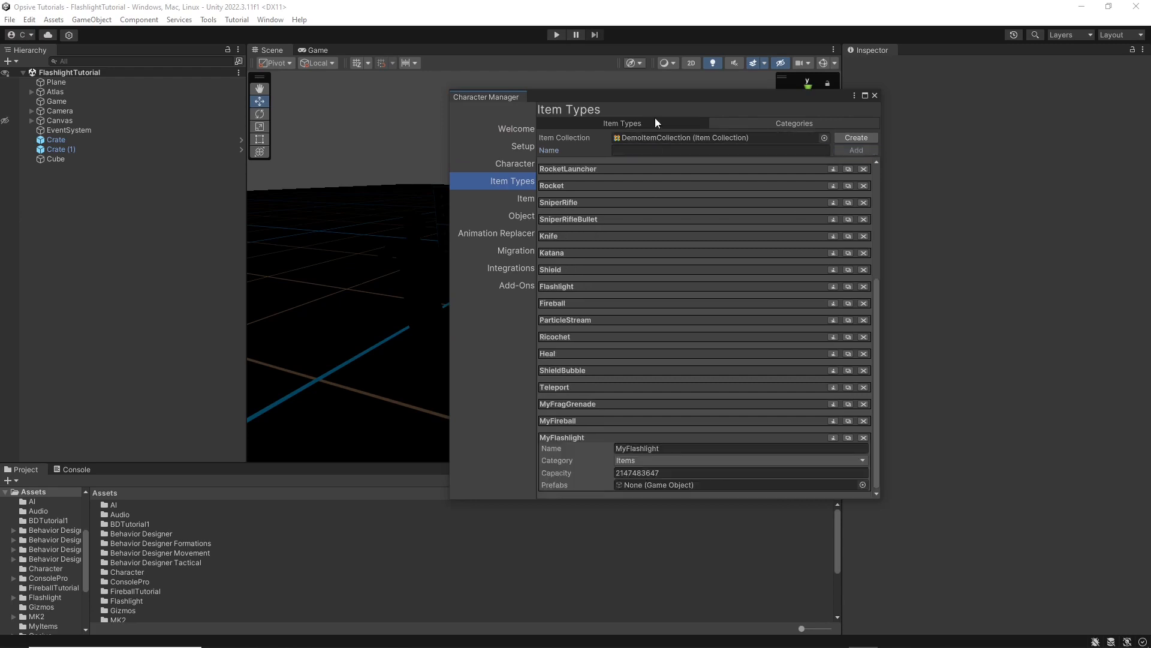
# Show the Item creation settings in the Character Manager and turn the Scene view lighting off.
pyautogui.click(502, 197)
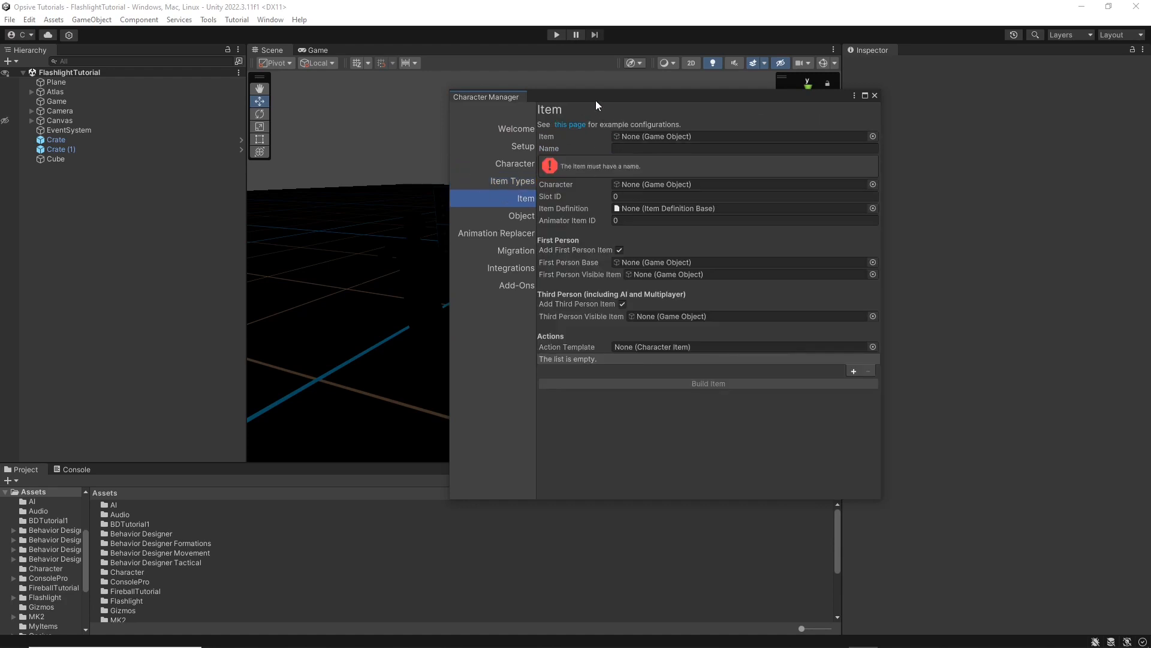
pyautogui.moveTo(595, 103); pyautogui.dragTo(823, 111)
pyautogui.click(713, 62)
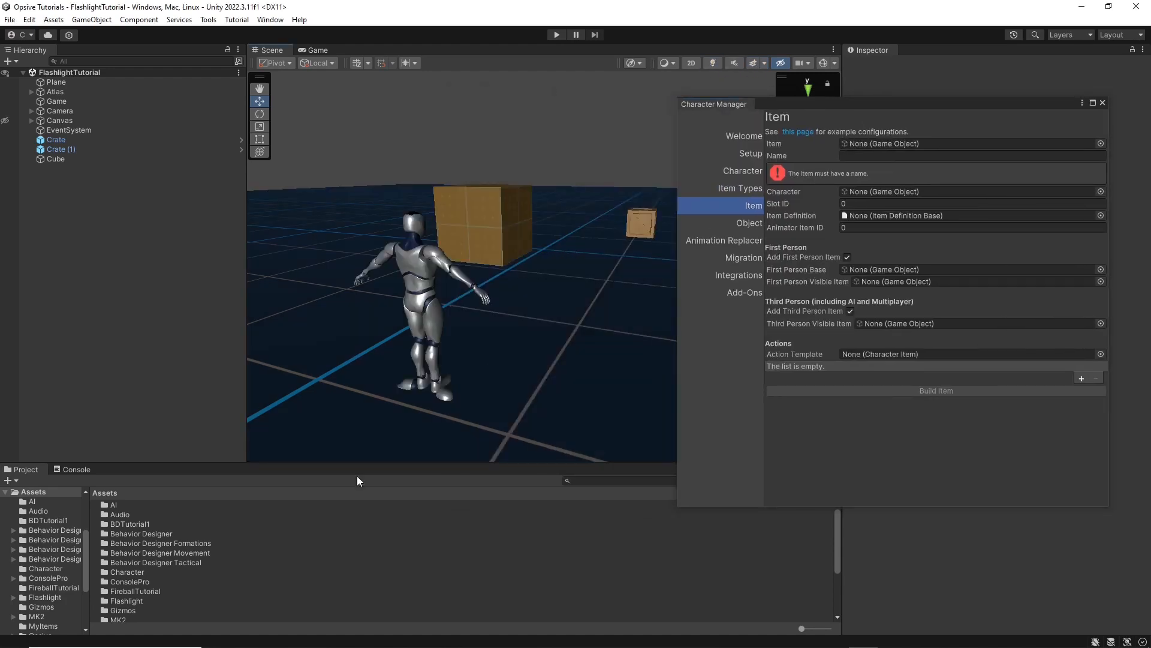
# Place the Flashlight model from the Flashlight/Model folder into the scene and frame it in view.
pyautogui.scroll(-2, 139, 572)
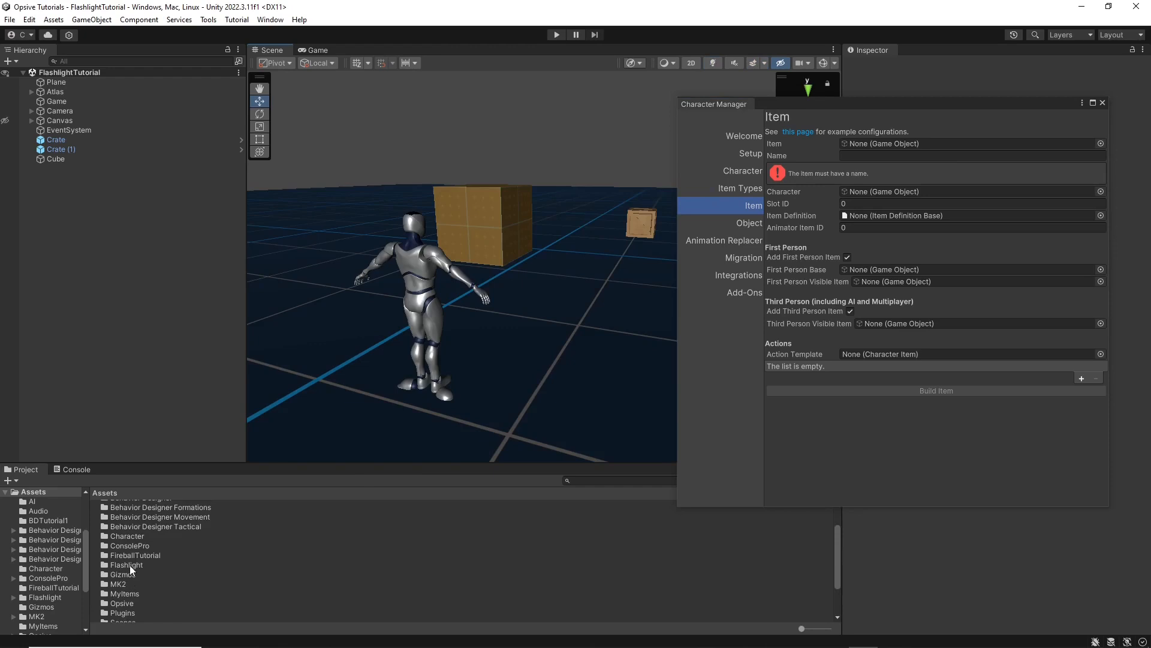
pyautogui.doubleClick(129, 565)
pyautogui.doubleClick(231, 525)
pyautogui.moveTo(114, 525); pyautogui.dragTo(547, 358)
pyautogui.press('f')
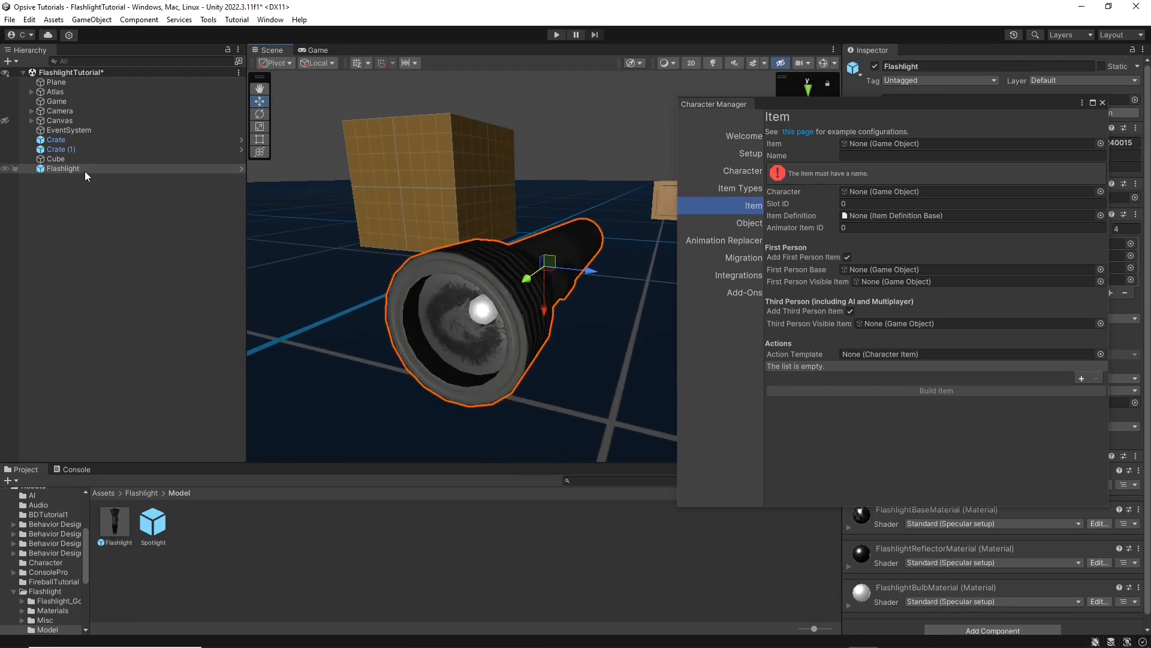
# Rename the placed Flashlight object to MyFlashlight.
pyautogui.click(78, 170)
pyautogui.press('Home')
pyautogui.write('My')
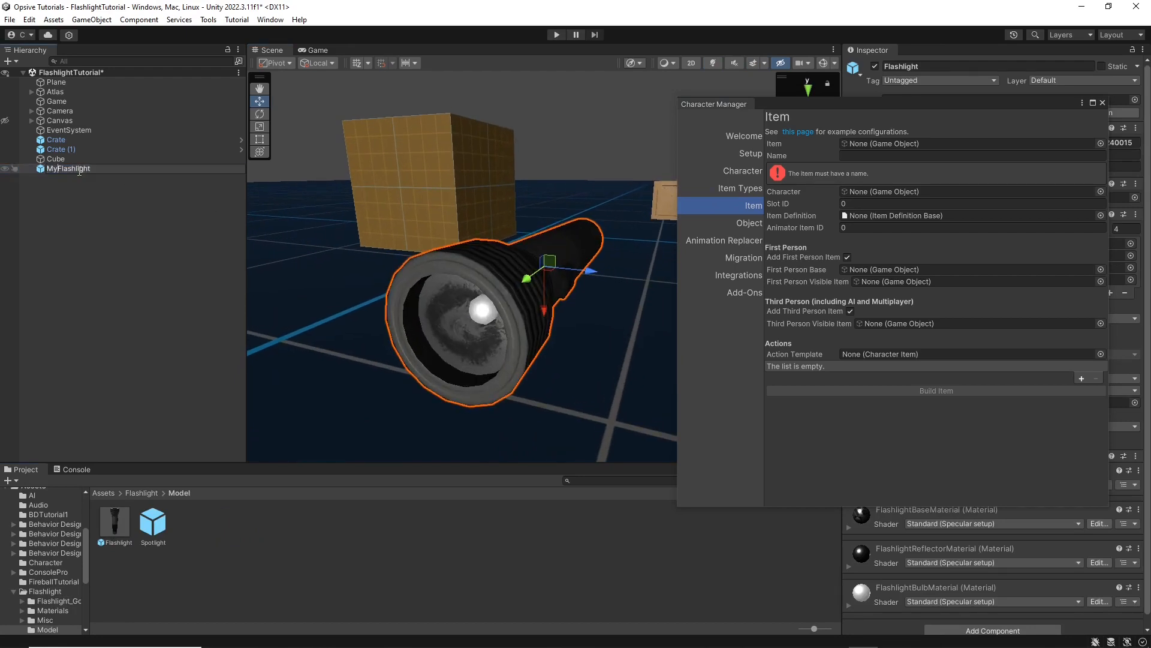
pyautogui.click(91, 182)
# Assign the MyFlashlight object as the item to build and set its Item Definition to the MyFlashlight item type.
pyautogui.moveTo(90, 169); pyautogui.dragTo(895, 140)
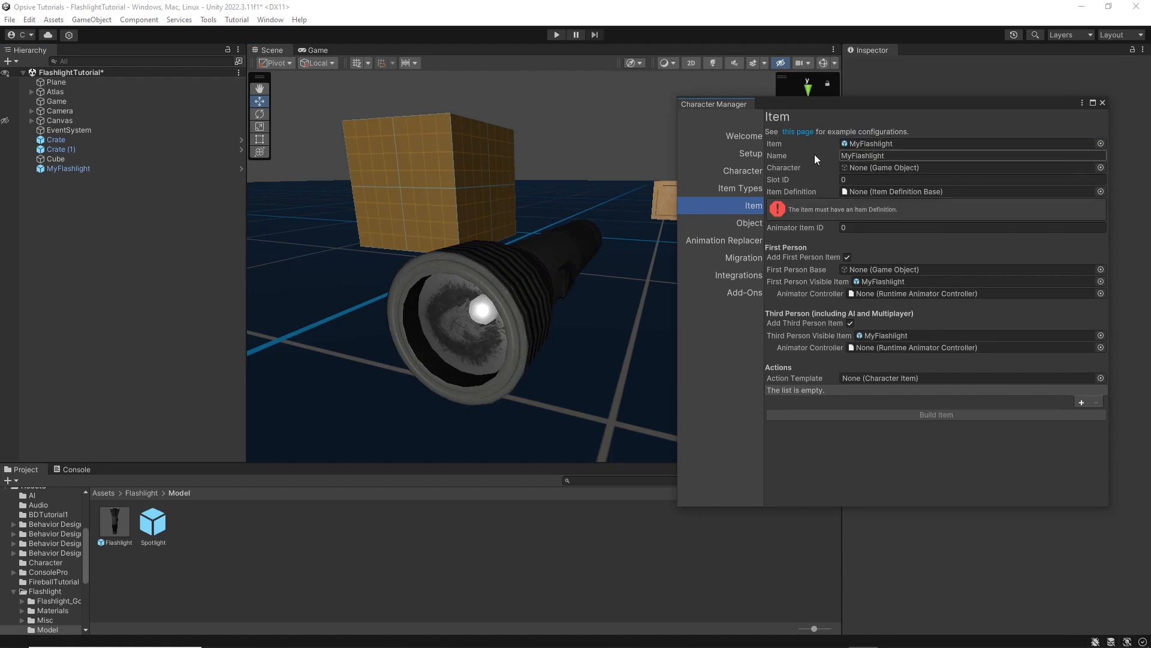
pyautogui.click(1101, 191)
pyautogui.write('flashl')
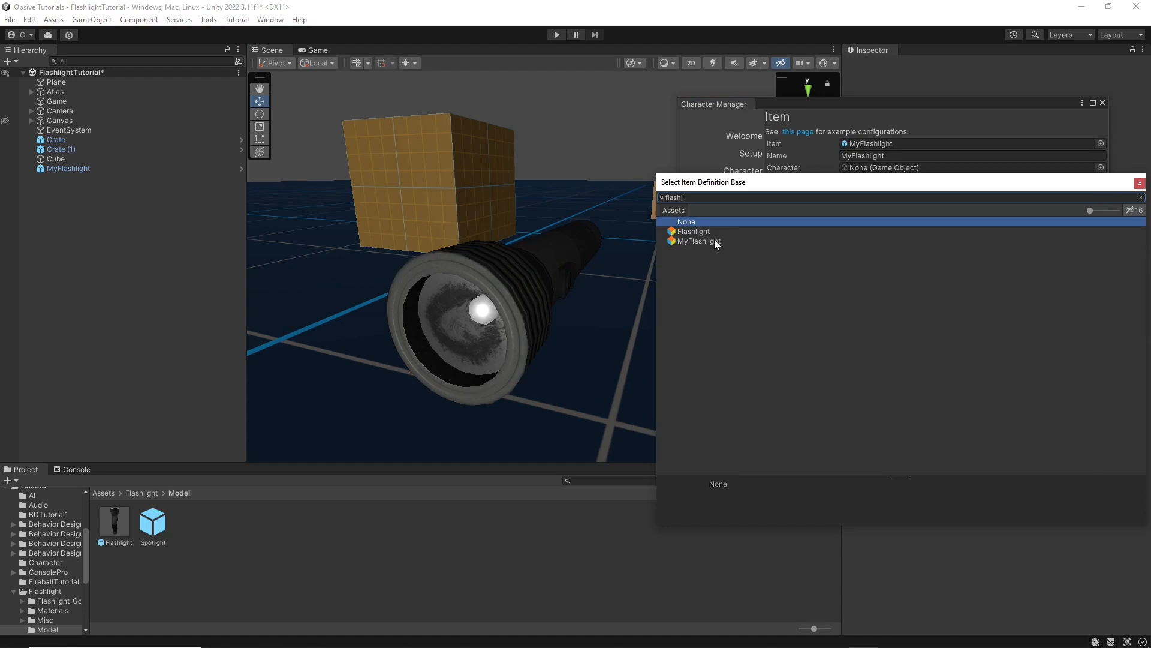
pyautogui.doubleClick(699, 240)
# Search the project for "flashlight" and open the demo Flashlight prefab's properties in a separate window.
pyautogui.click(624, 479)
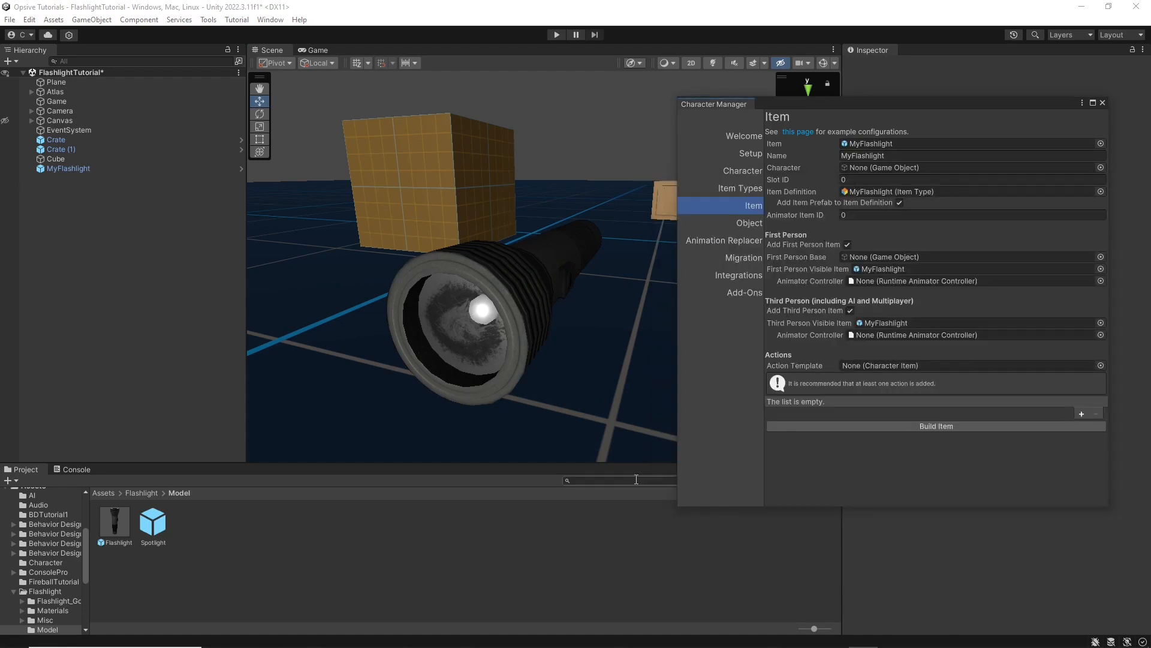
pyautogui.write('flashlight')
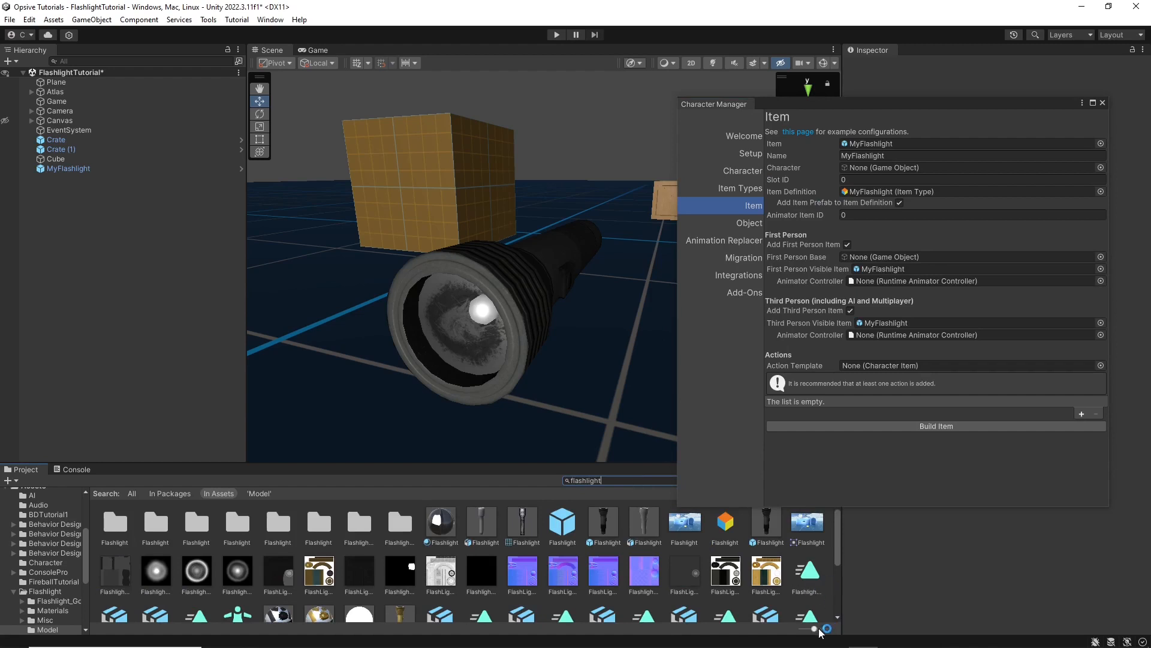
pyautogui.moveTo(814, 628); pyautogui.dragTo(530, 610)
pyautogui.click(138, 577)
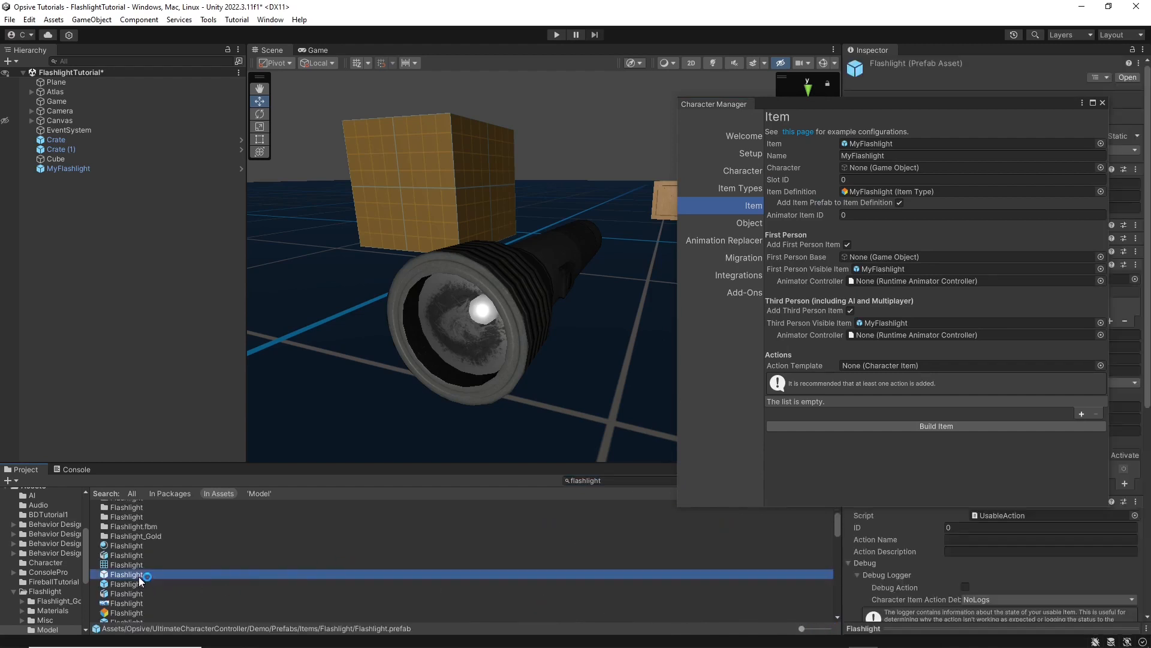
pyautogui.rightClick(139, 577)
pyautogui.click(155, 568)
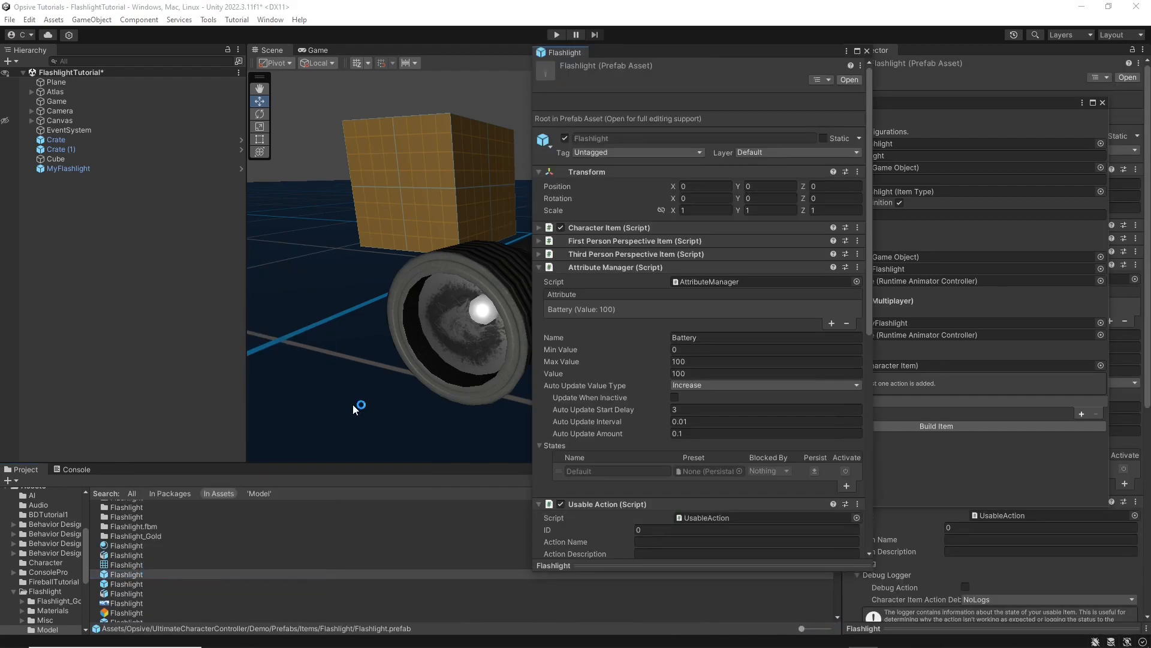
# Check the demo Flashlight's Character Item settings and set the new item's Animator Item ID to 42.
pyautogui.click(596, 267)
pyautogui.click(599, 227)
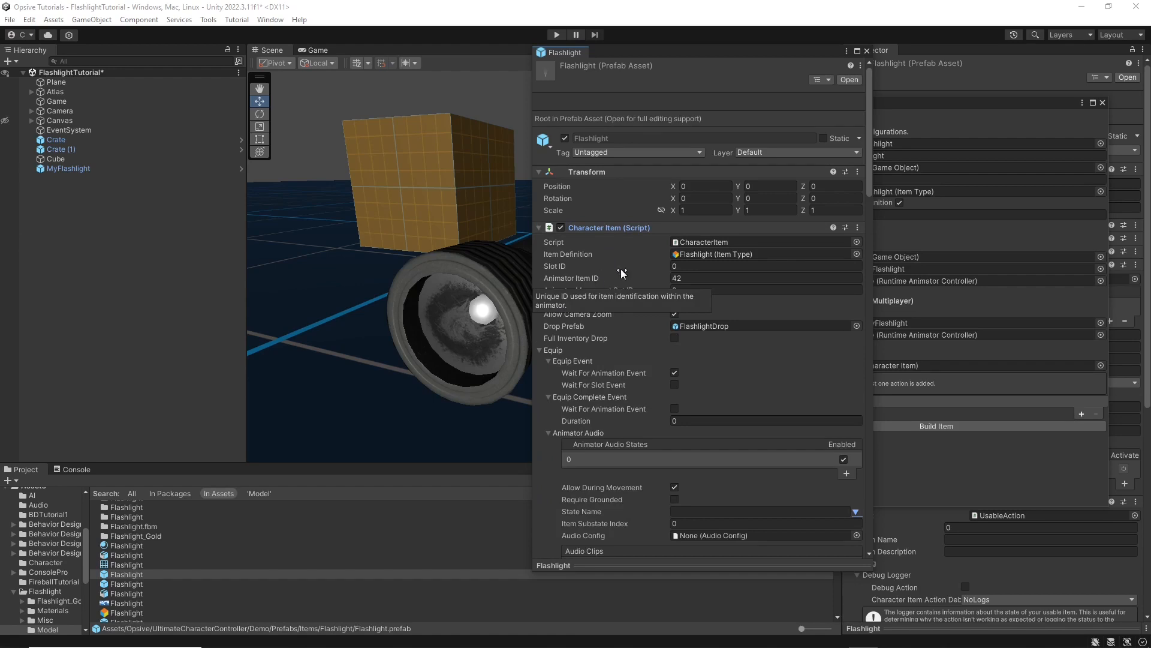
pyautogui.moveTo(685, 55); pyautogui.dragTo(522, 59)
pyautogui.click(879, 216)
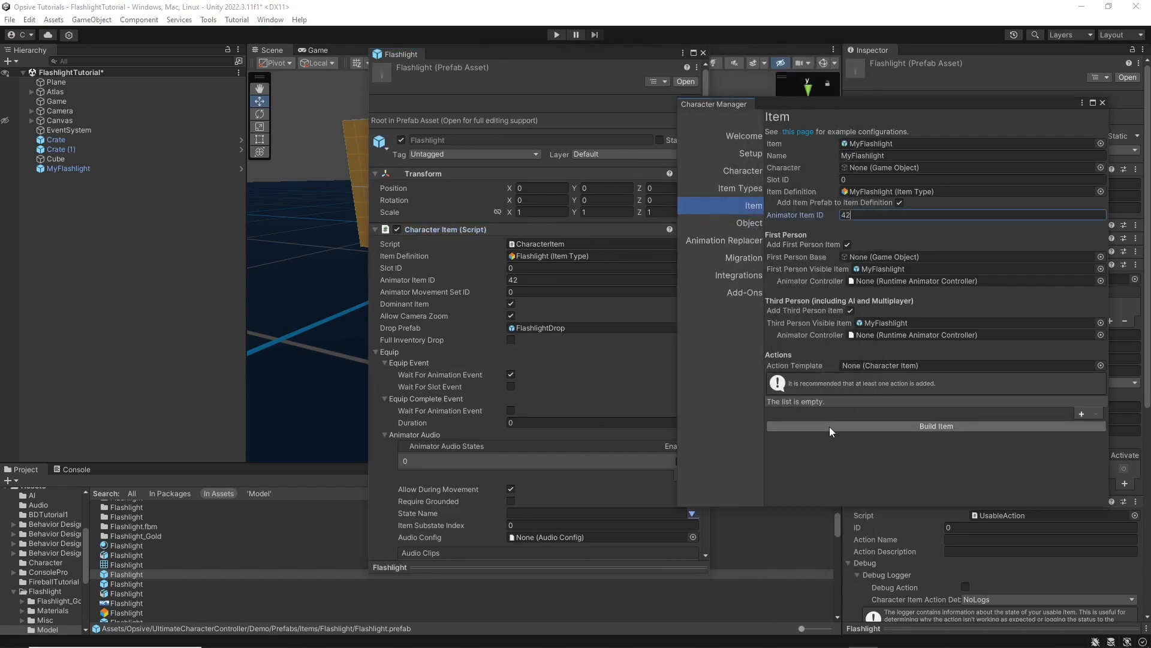
pyautogui.click(883, 459)
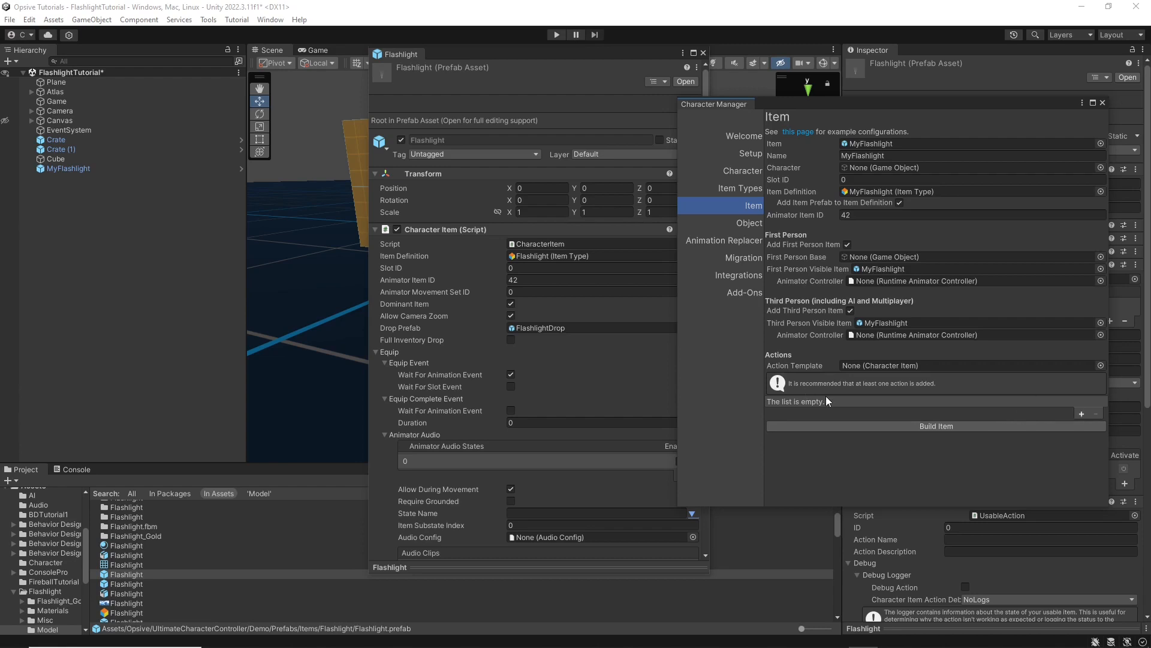
# Add a Usable action to the item and build it, saving the prefab as MyFlashlight in the MyItems folder.
pyautogui.click(1082, 414)
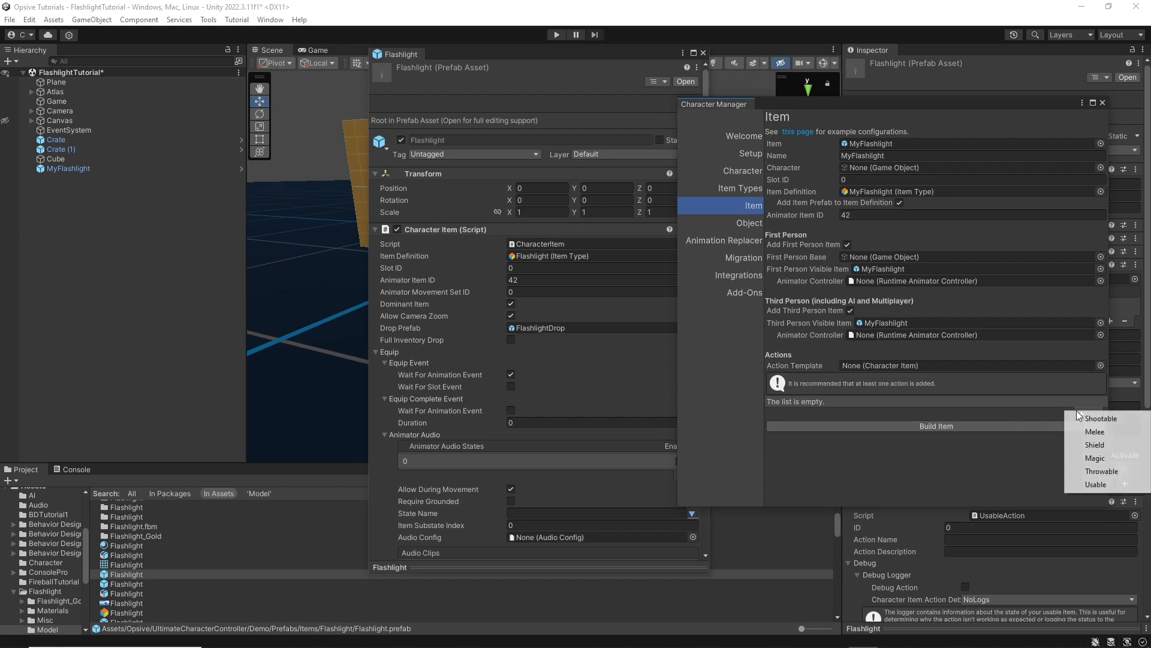
pyautogui.click(1089, 486)
pyautogui.click(898, 405)
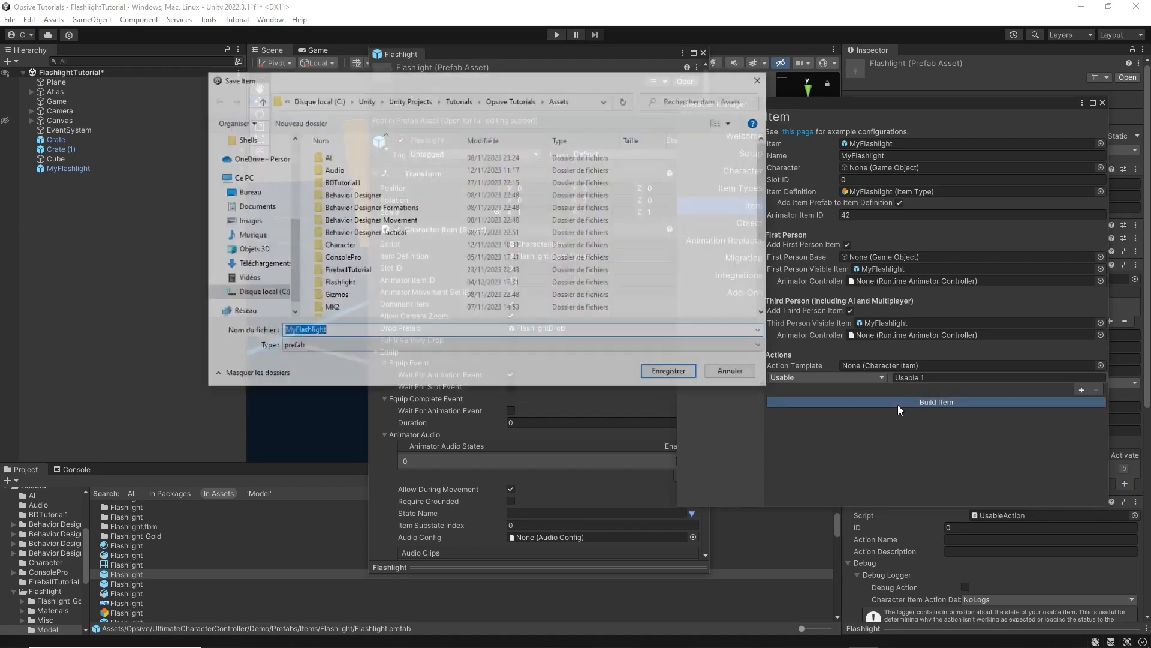
pyautogui.scroll(-2, 359, 260)
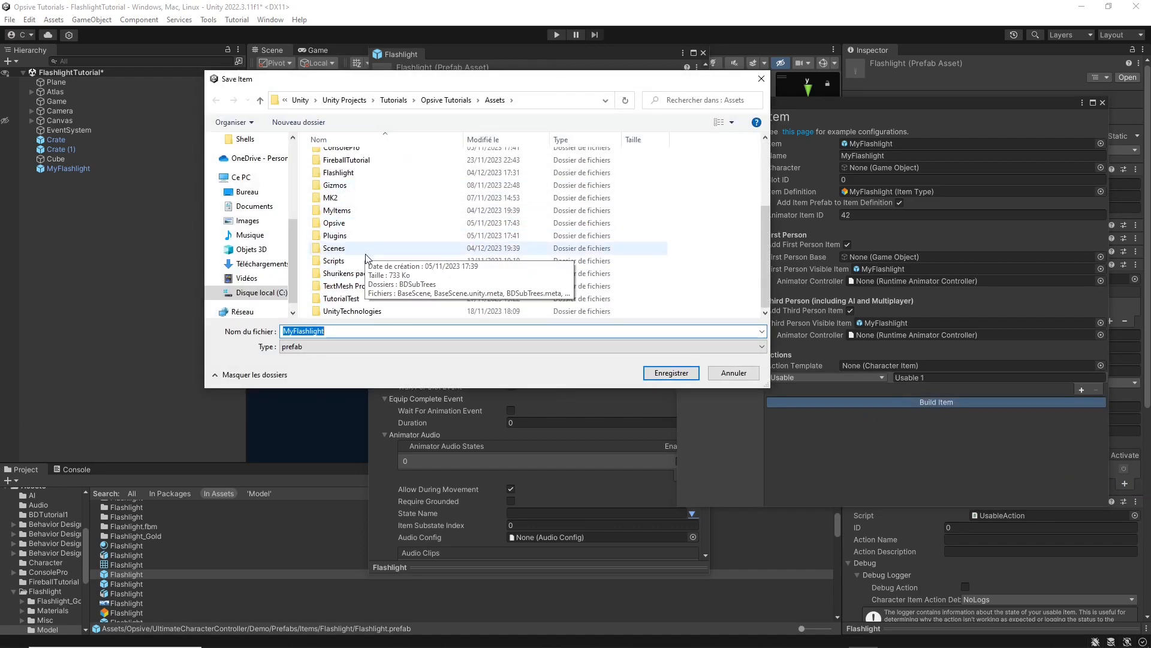
pyautogui.doubleClick(353, 209)
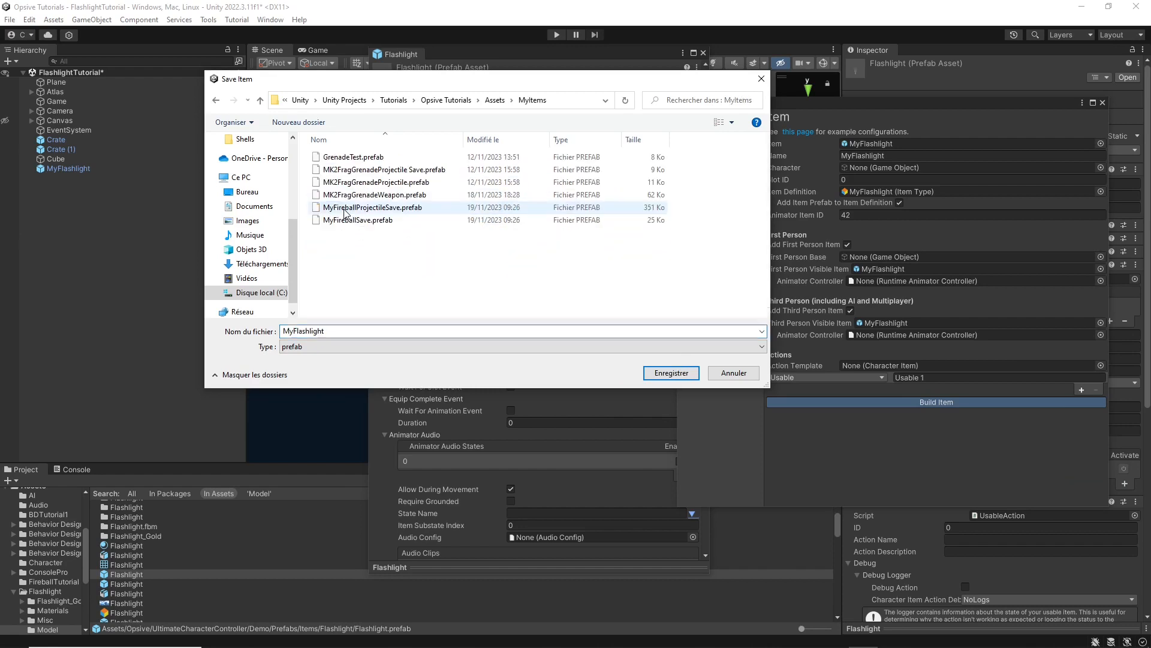
pyautogui.click(671, 373)
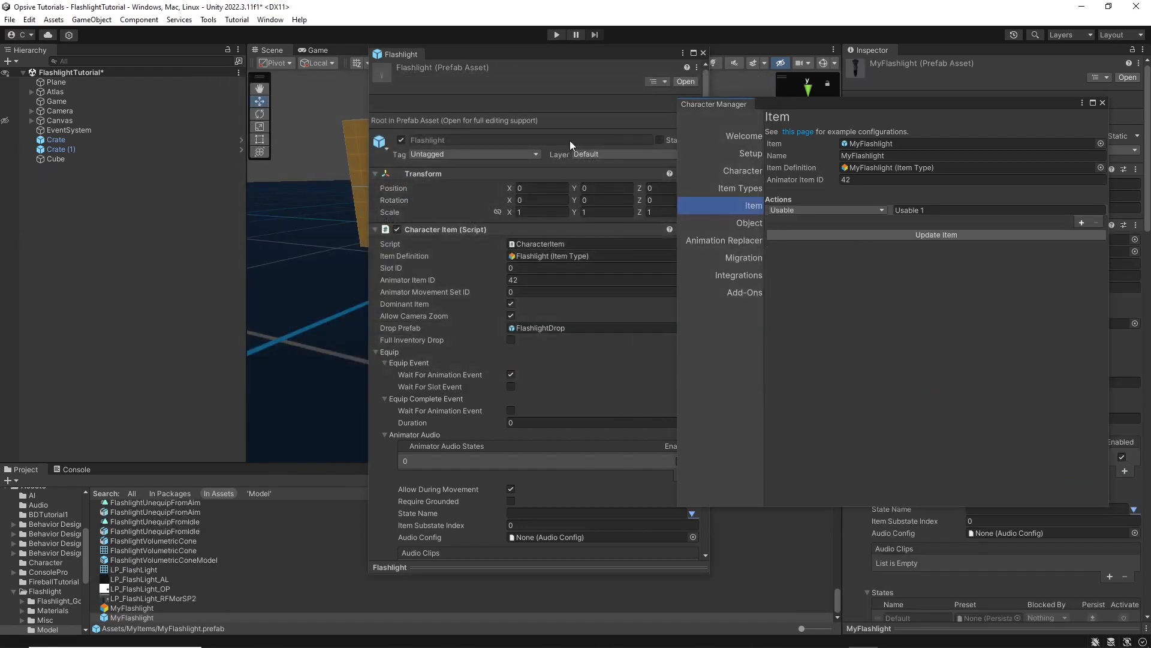
# Close the Character Manager and open the MyFlashlight prefab for editing, keeping the demo Flashlight's properties window aside.
pyautogui.click(1102, 102)
pyautogui.moveTo(452, 54); pyautogui.dragTo(713, 80)
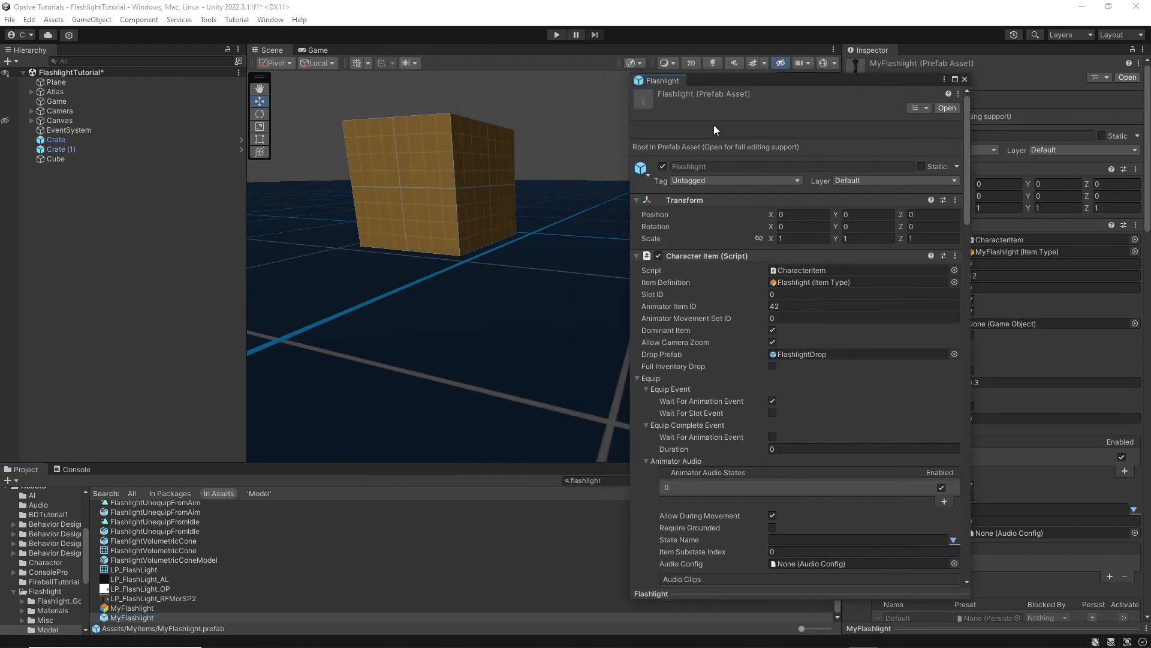
pyautogui.doubleClick(148, 617)
pyautogui.click(113, 87)
pyautogui.moveTo(750, 82); pyautogui.dragTo(308, 355)
# Examine the flashlight model and the Light objects under the first-person and third-person MyFlashlight objects.
pyautogui.press('w')
pyautogui.moveTo(655, 254); pyautogui.dragTo(625, 397, button='right')
pyautogui.press('s')
pyautogui.press('e')
pyautogui.click(88, 107)
pyautogui.click(81, 126)
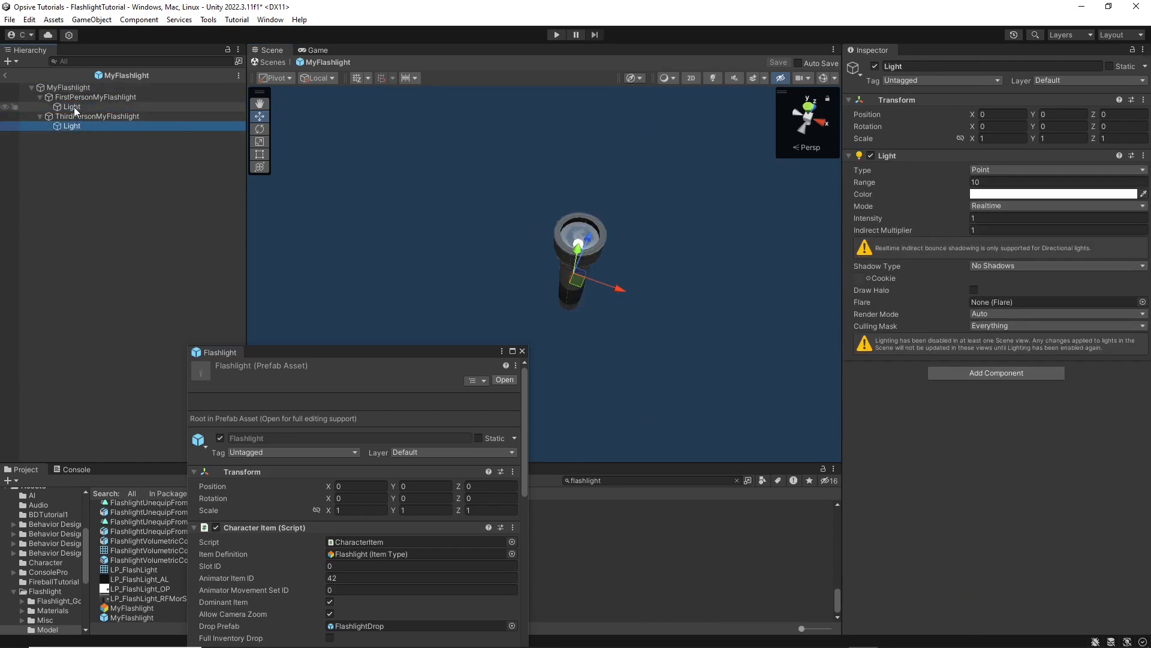
pyautogui.click(75, 107)
pyautogui.click(81, 90)
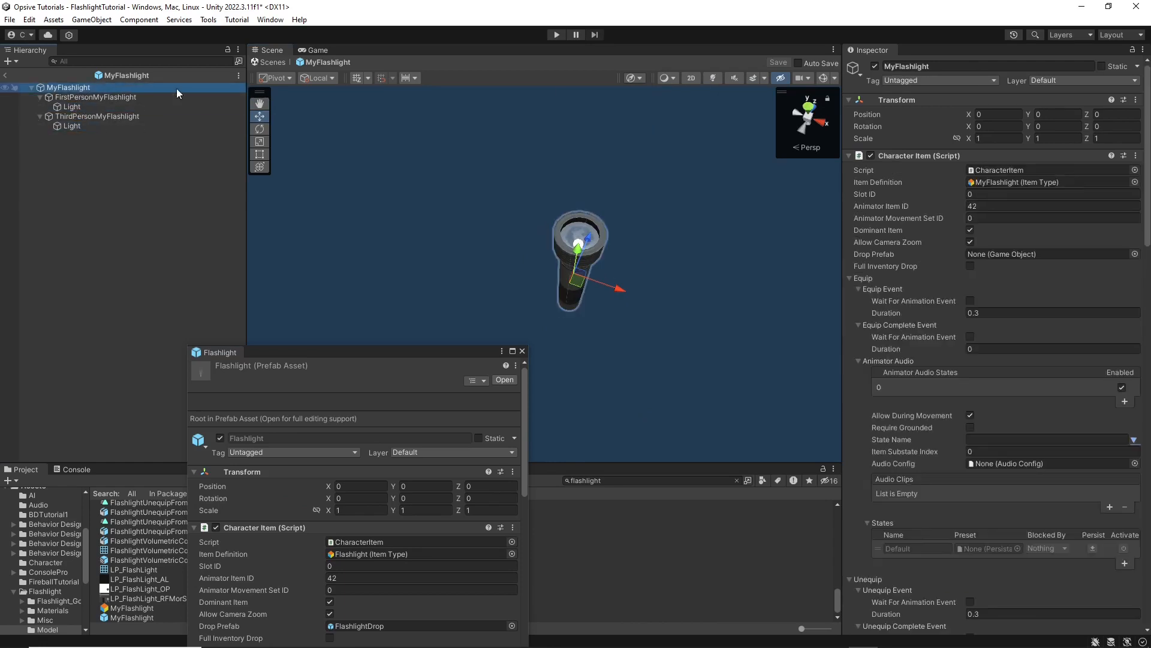
# Collapse MyFlashlight's Character Item component and inspect the Battery attribute in its Attribute Manager.
pyautogui.click(905, 154)
pyautogui.click(908, 196)
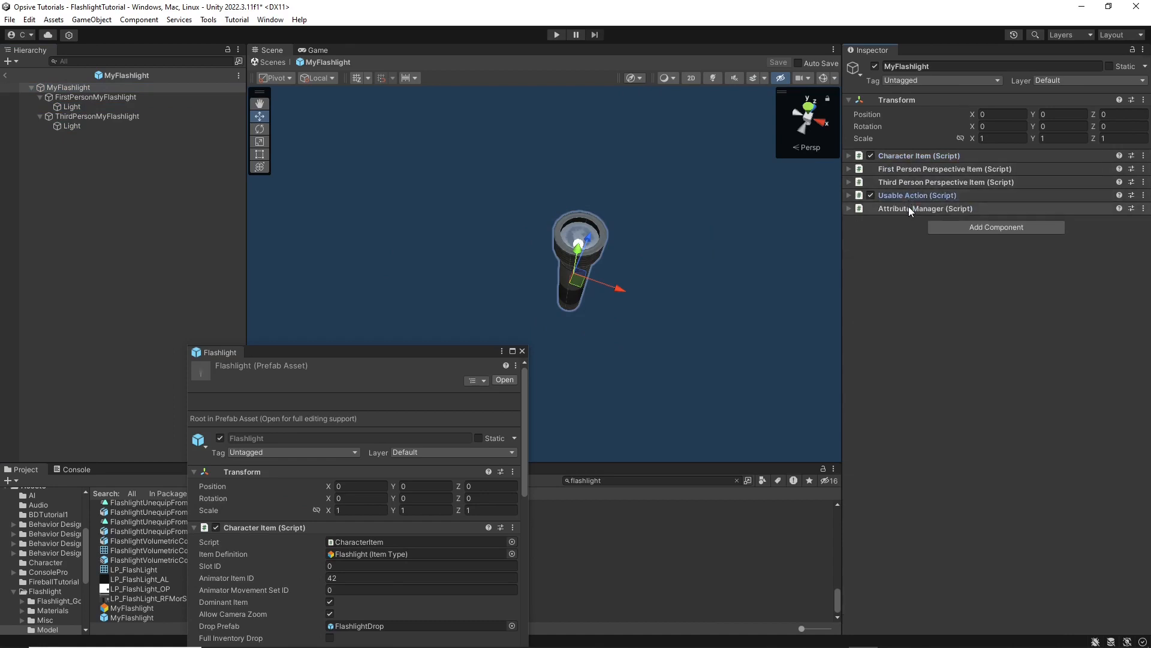
pyautogui.click(908, 207)
pyautogui.click(900, 251)
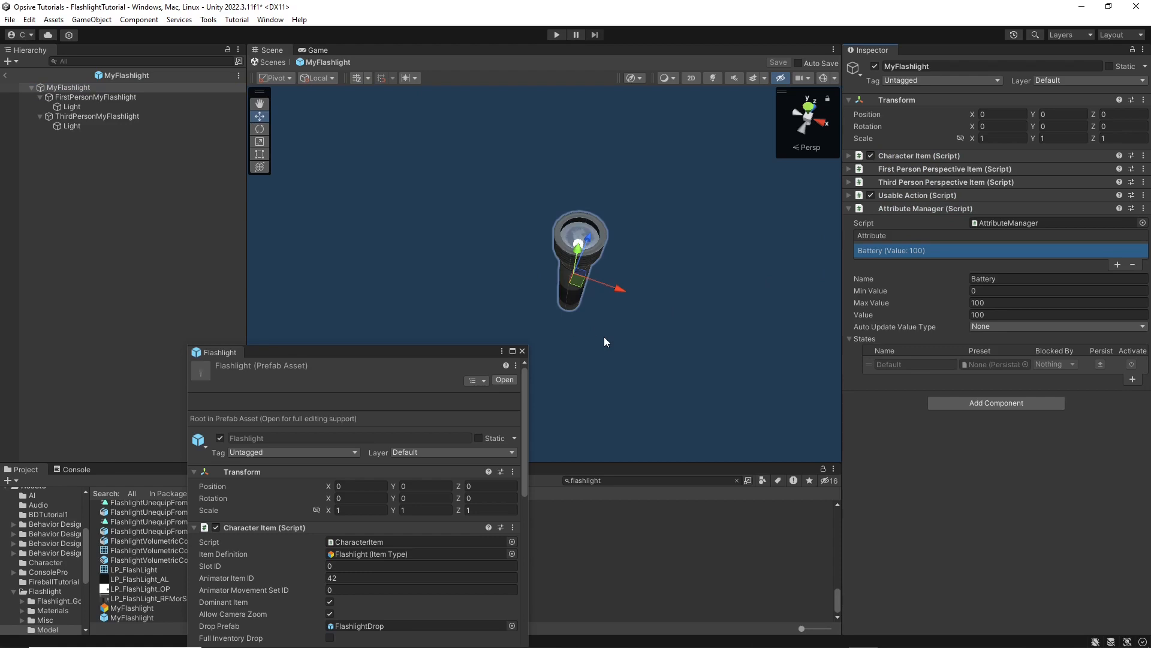
# Place the demo Flashlight's properties window beside the Inspector and expand MyFlashlight's Character Item component for comparison.
pyautogui.moveTo(606, 336); pyautogui.dragTo(386, 263, button='right')
pyautogui.moveTo(433, 351); pyautogui.dragTo(740, 95)
pyautogui.keyDown('alt'); pyautogui.moveTo(419, 240); pyautogui.dragTo(481, 175); pyautogui.keyUp('alt')
pyautogui.click(898, 153)
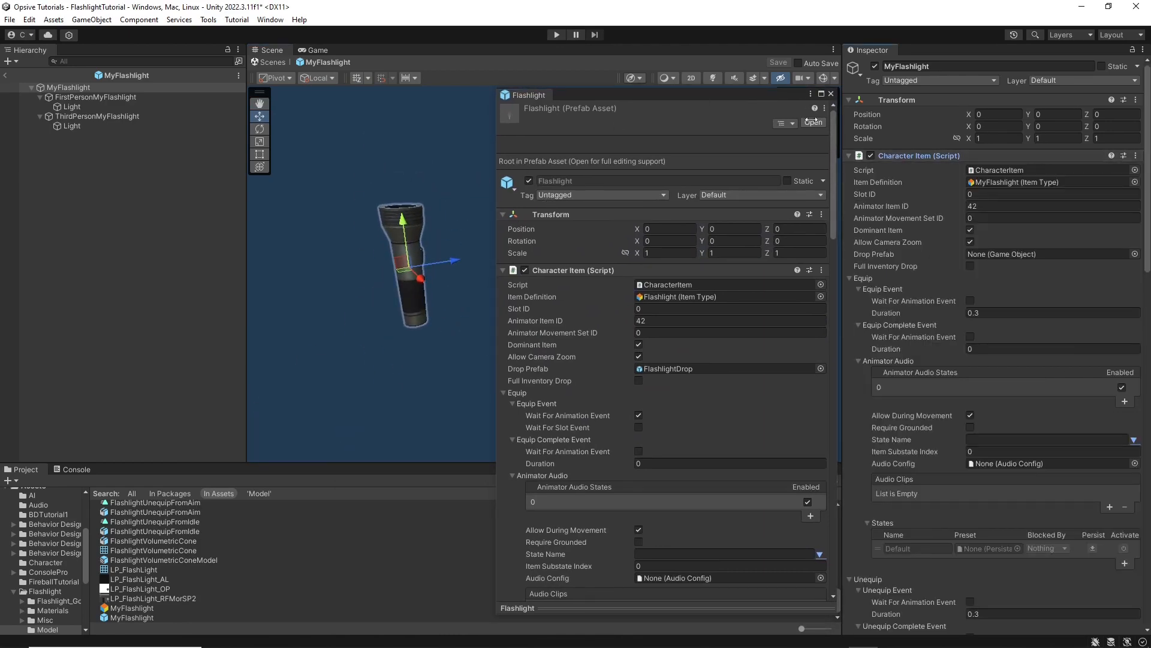
# Assign the demo Flashlight's FlashlightIcon sprite as the UI Icon in MyFlashlight's Character Item component.
pyautogui.moveTo(752, 91); pyautogui.dragTo(754, 55)
pyautogui.scroll(-3, 710, 207)
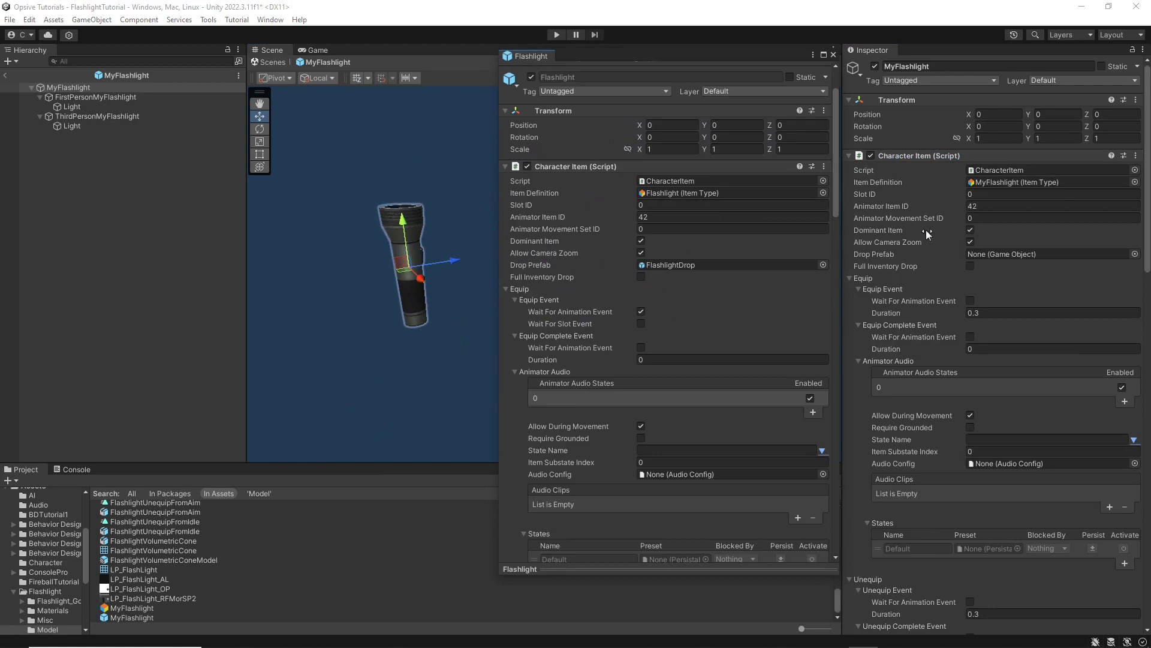
pyautogui.scroll(-4, 957, 235)
pyautogui.scroll(-10, 945, 263)
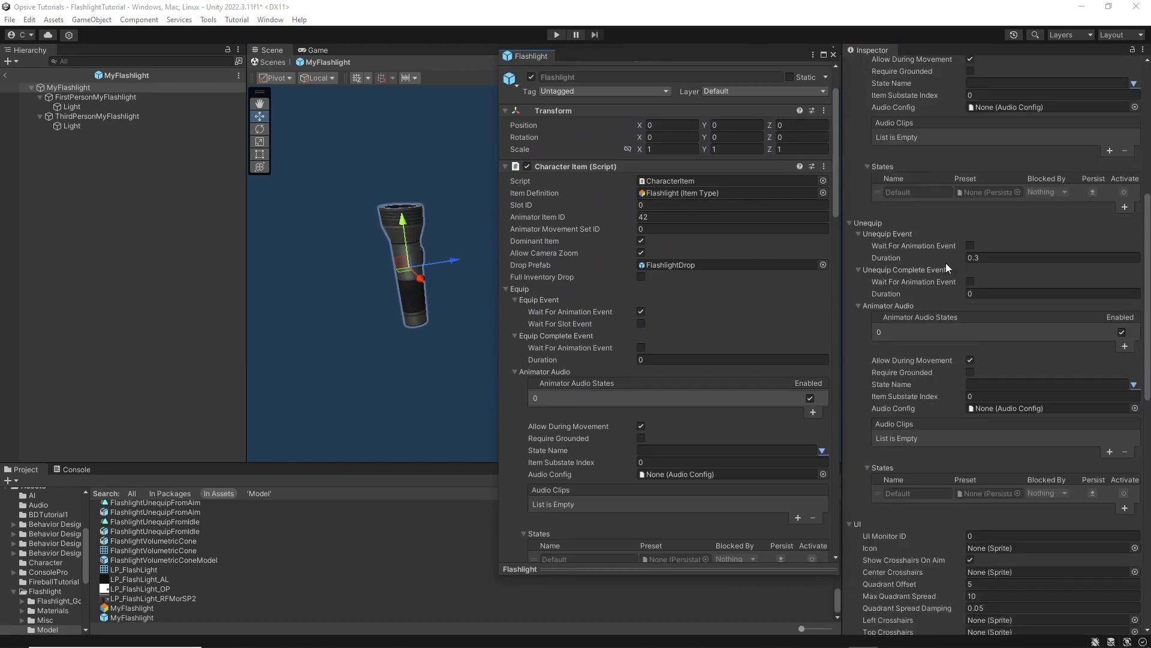
pyautogui.scroll(-2, 947, 261)
pyautogui.scroll(-12, 721, 283)
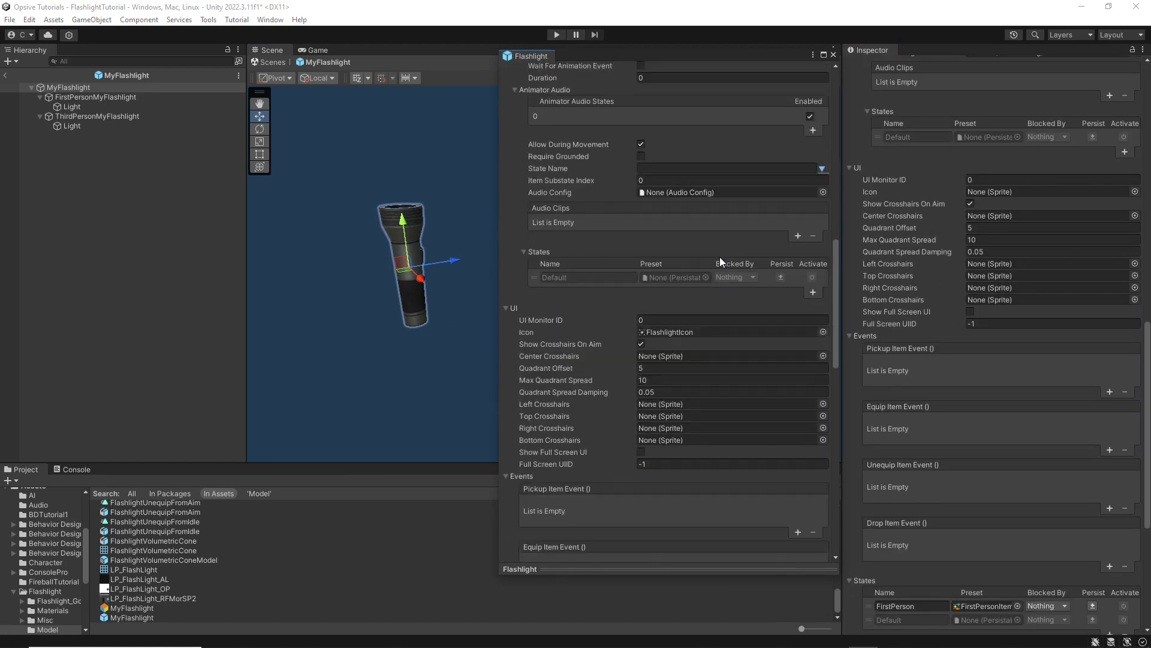
pyautogui.click(660, 335)
pyautogui.moveTo(153, 561); pyautogui.dragTo(1000, 192)
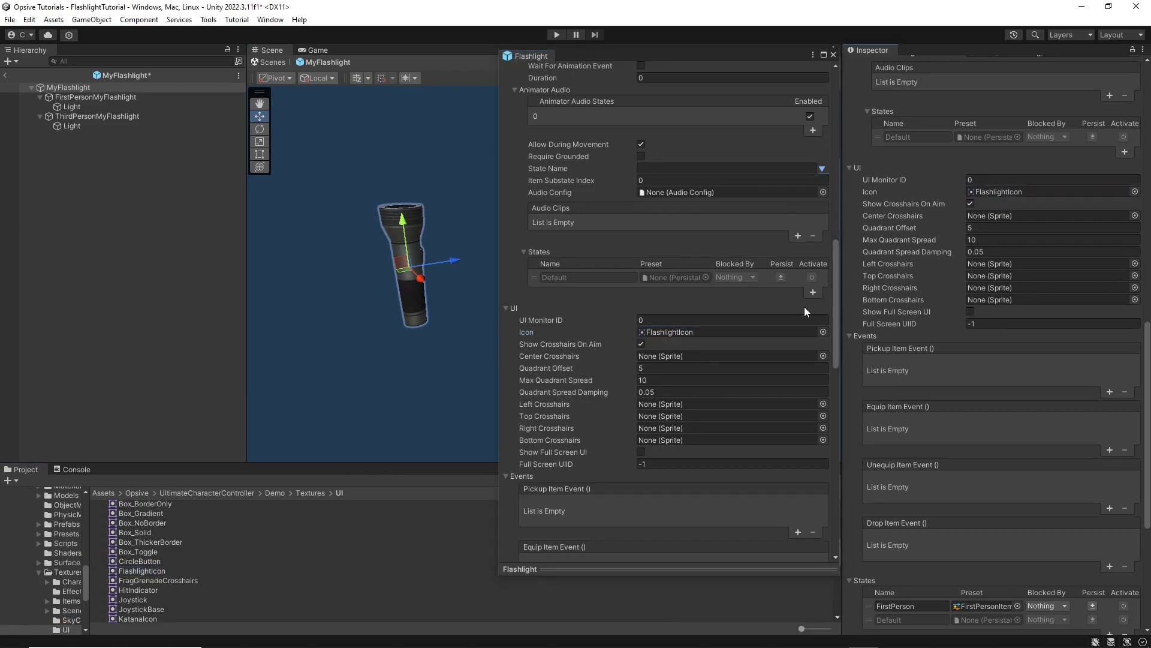
# Collapse the Character Item component on both prefabs and the Usable Action component on the demo Flashlight.
pyautogui.scroll(15, 767, 320)
pyautogui.scroll(6, 929, 312)
pyautogui.scroll(6, 911, 323)
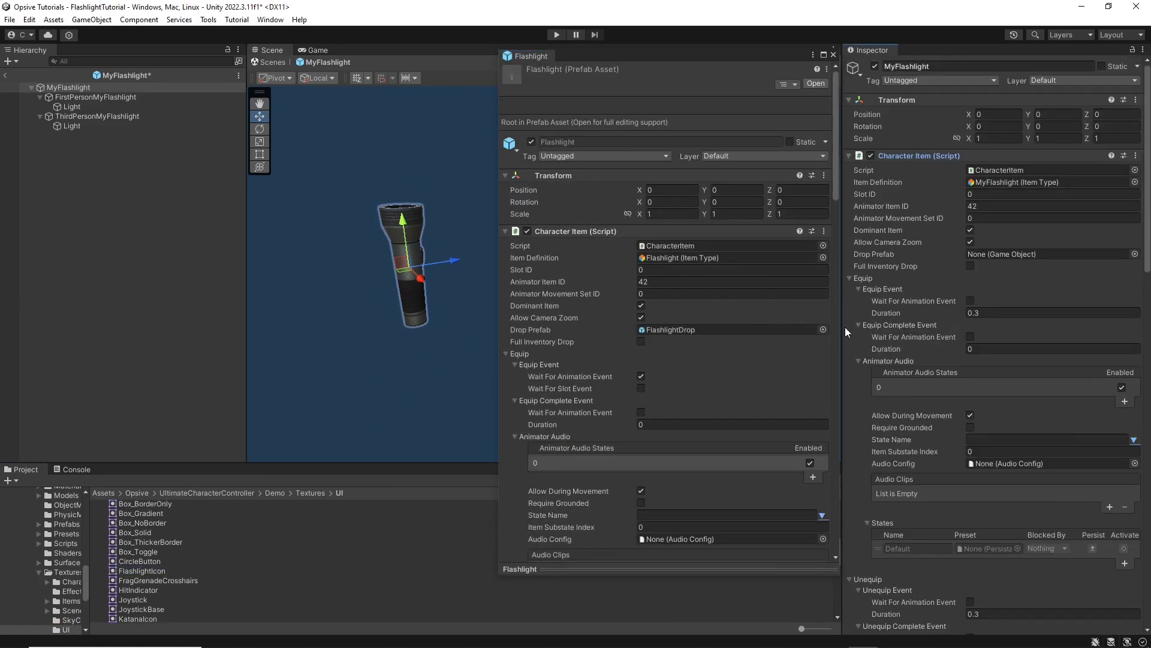
pyautogui.click(723, 232)
pyautogui.click(899, 155)
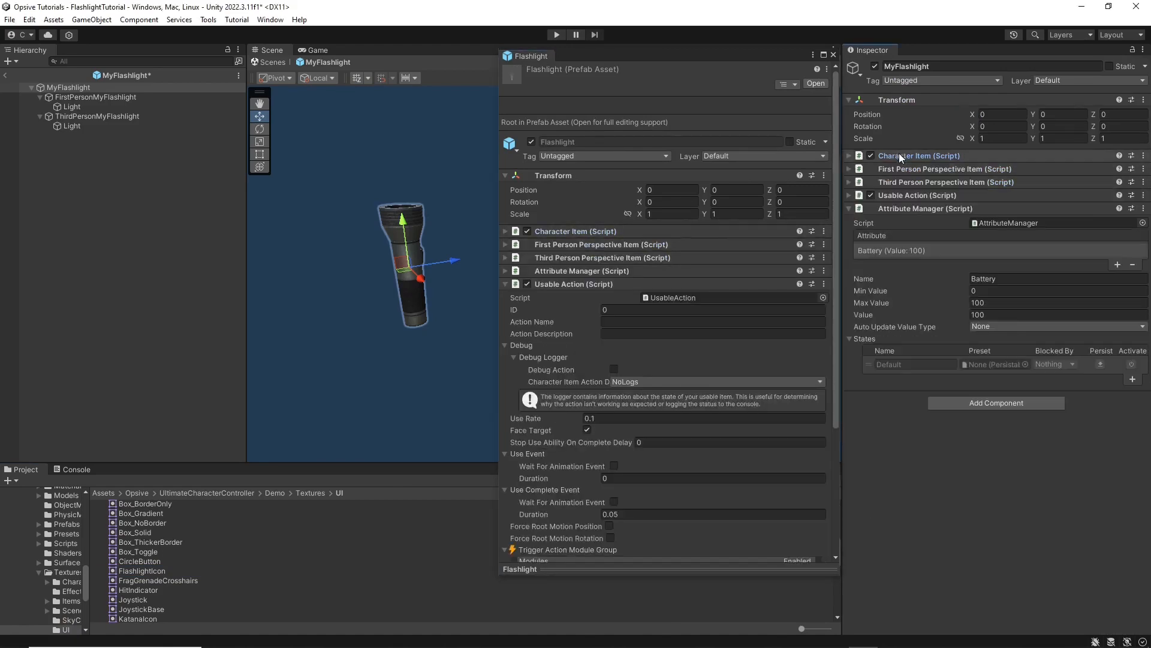
pyautogui.click(606, 284)
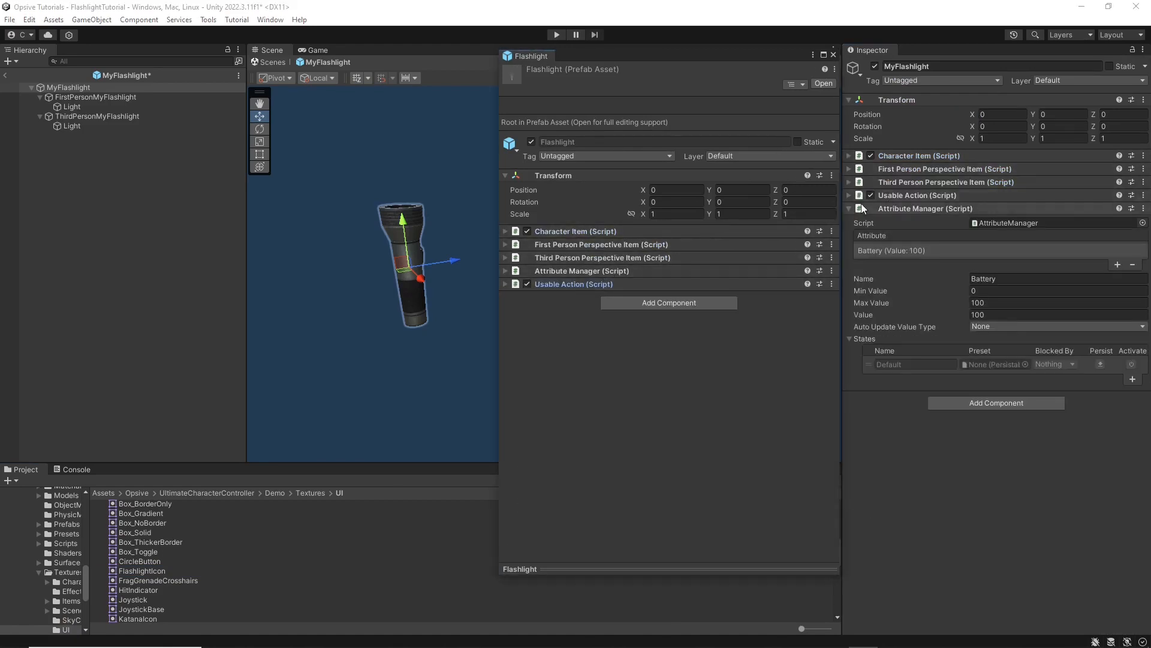
# Set MyFlashlight's First Person Perspective Item Spawn Parent to 50042001 (Flashlight Spawn Point), using the demo Flashlight's component for comparison.
pyautogui.click(566, 244)
pyautogui.click(916, 168)
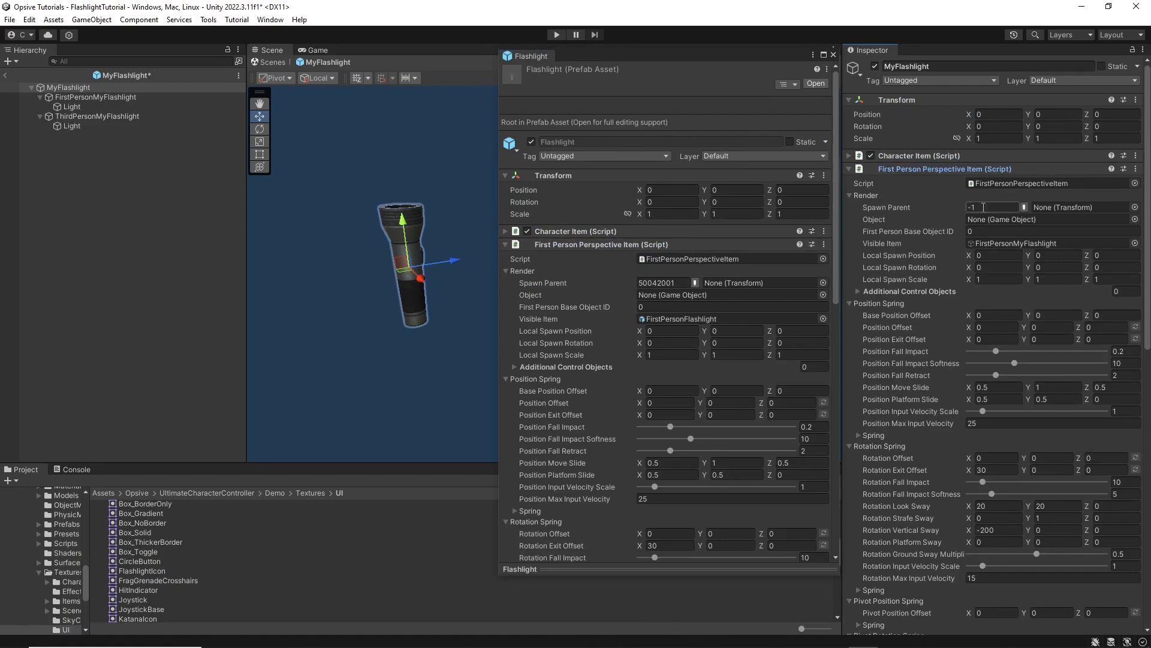
pyautogui.click(1027, 210)
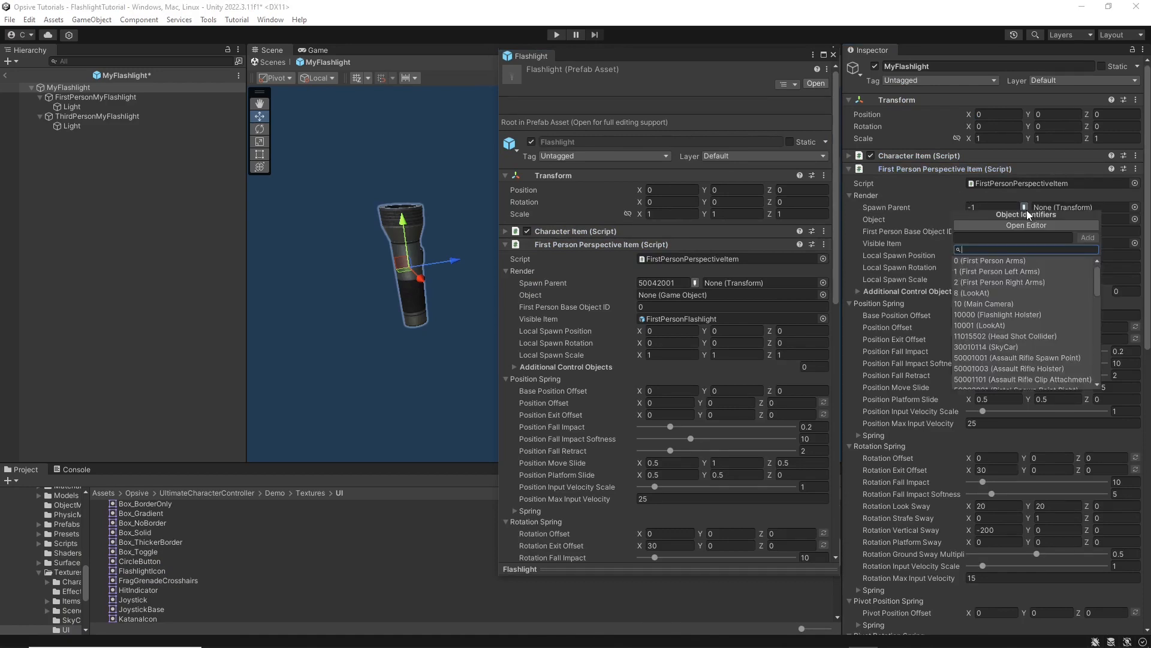
pyautogui.write('flashl')
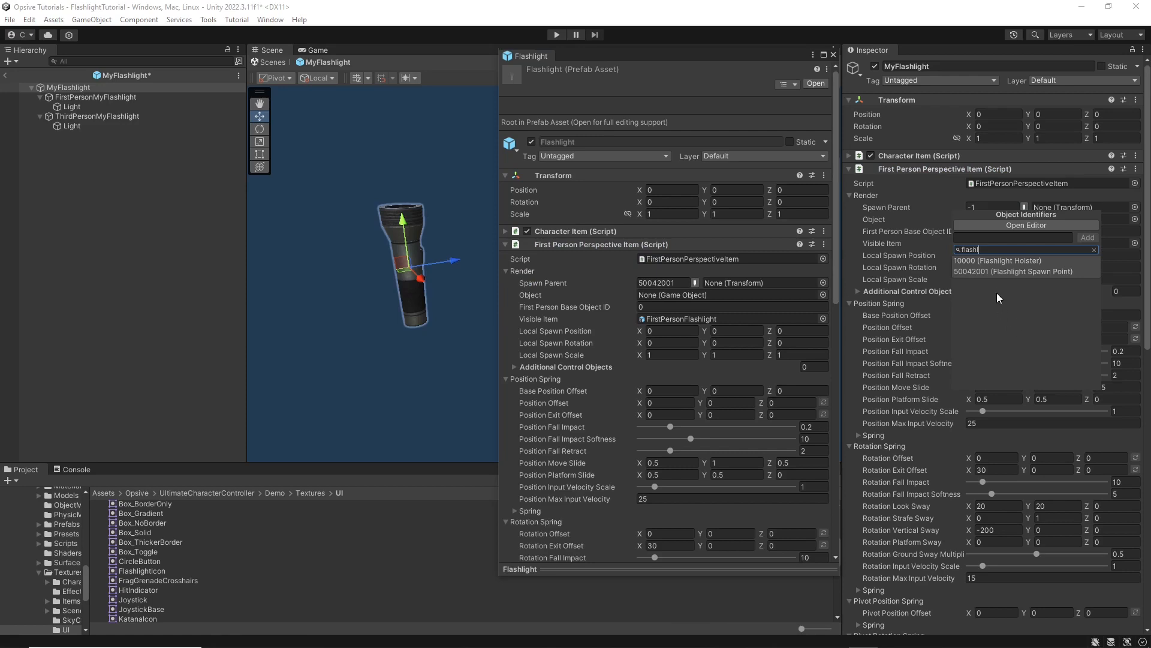
pyautogui.click(995, 273)
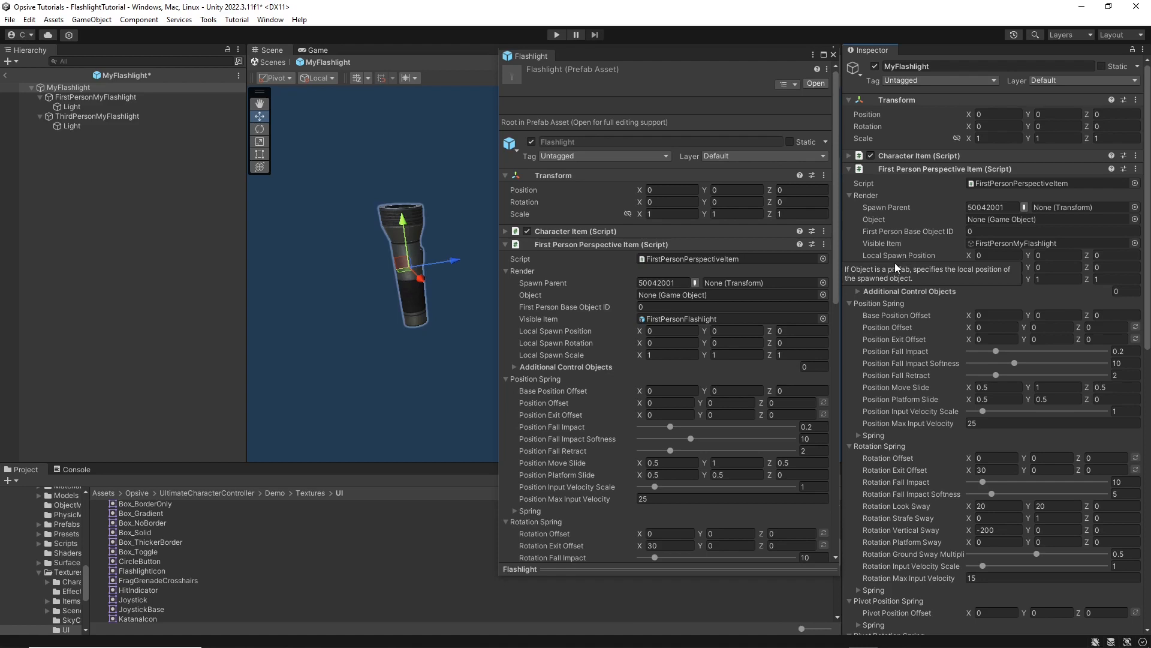
# Review the remaining First Person Perspective Item settings, and collapse that component on both prefabs.
pyautogui.scroll(-12, 895, 262)
pyautogui.scroll(12, 920, 227)
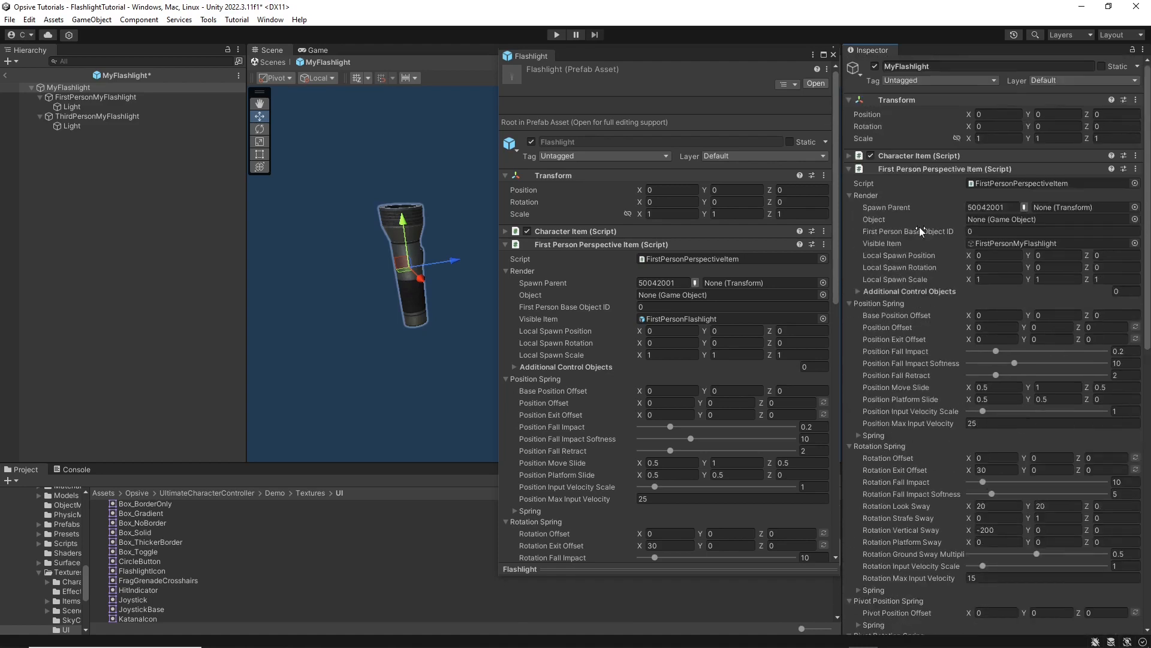
pyautogui.click(900, 169)
pyautogui.click(672, 240)
# Set the Spawn Parent of MyFlashlight's Third Person Perspective Item to 50042001 (Flashlight Spawn Point), matching the demo.
pyautogui.click(618, 258)
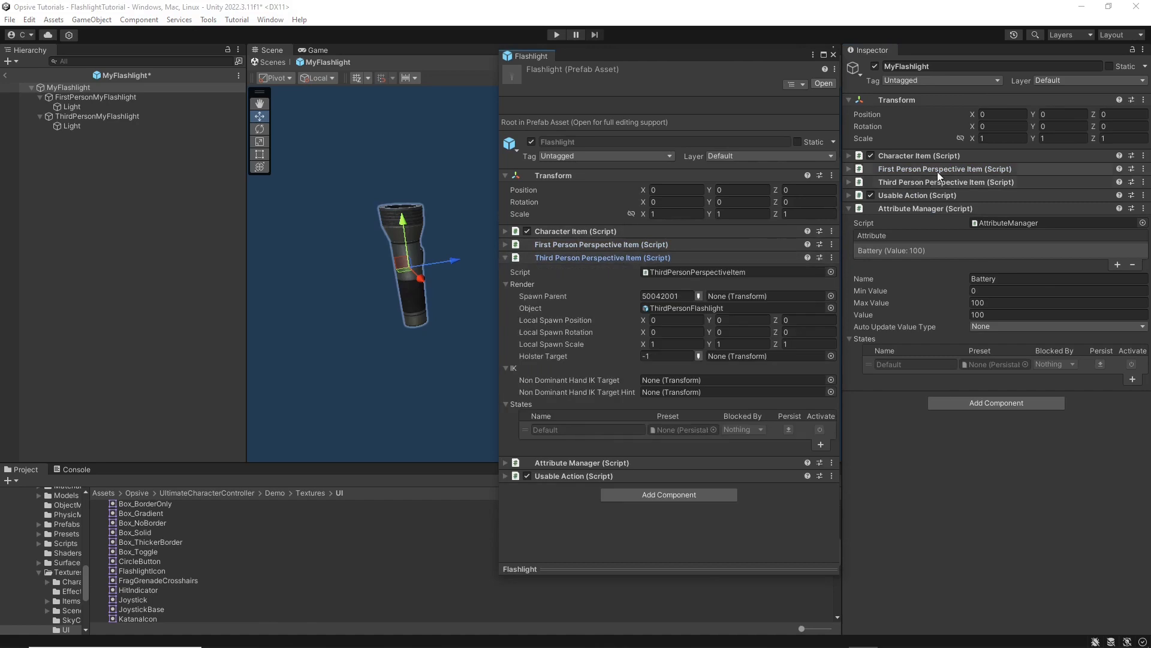
pyautogui.click(926, 181)
pyautogui.click(1028, 222)
pyautogui.write('flashl')
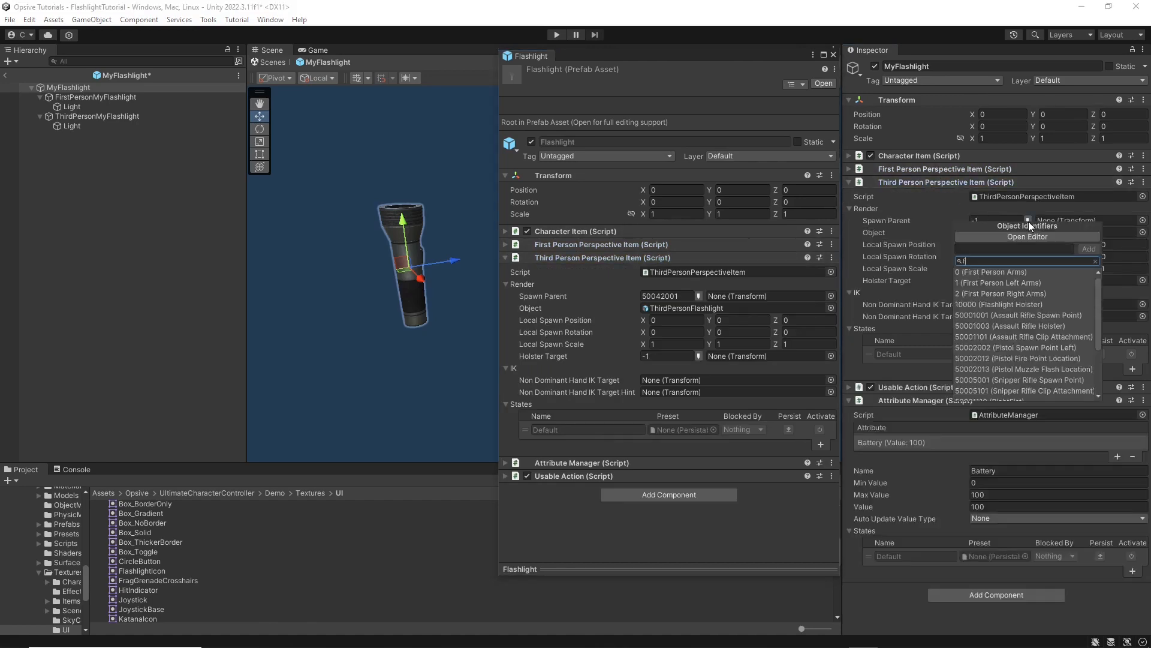
pyautogui.click(1019, 282)
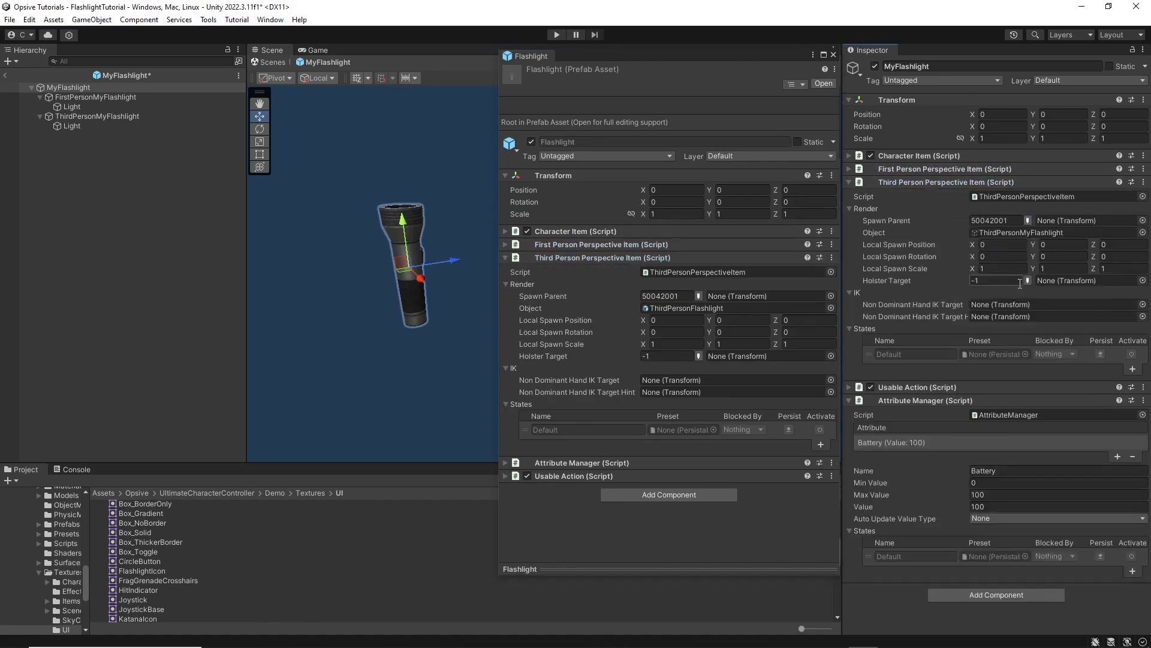
# Set the Holster Target of MyFlashlight's Third Person Perspective Item to 10000 (Flashlight Holster).
pyautogui.click(1028, 280)
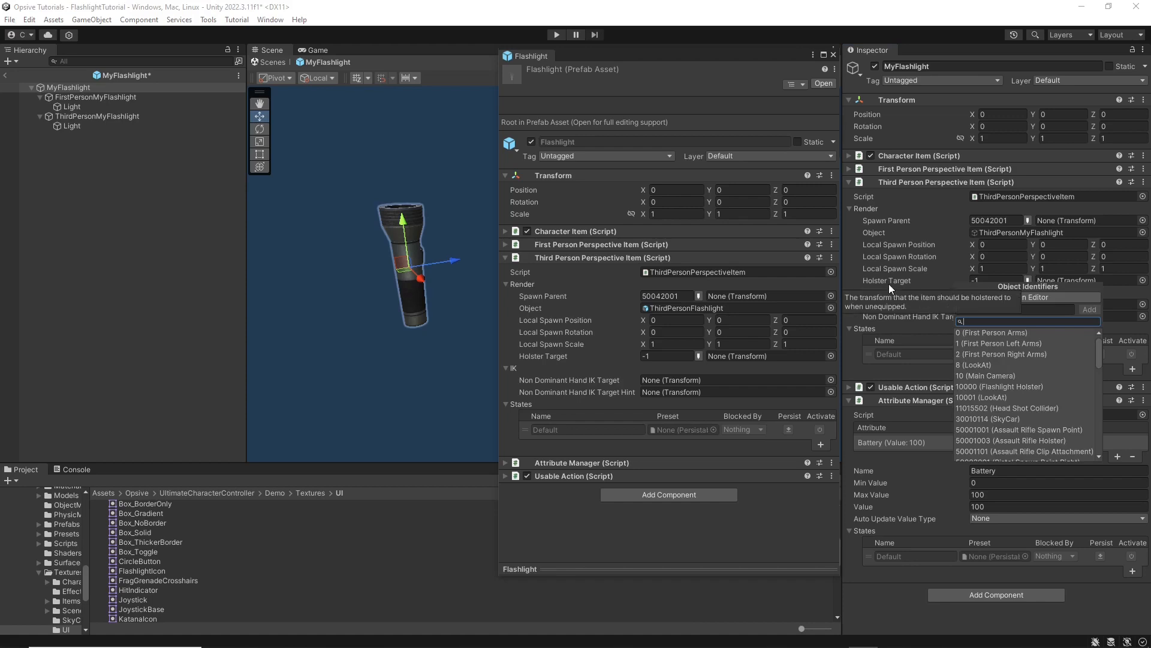
pyautogui.write('hol')
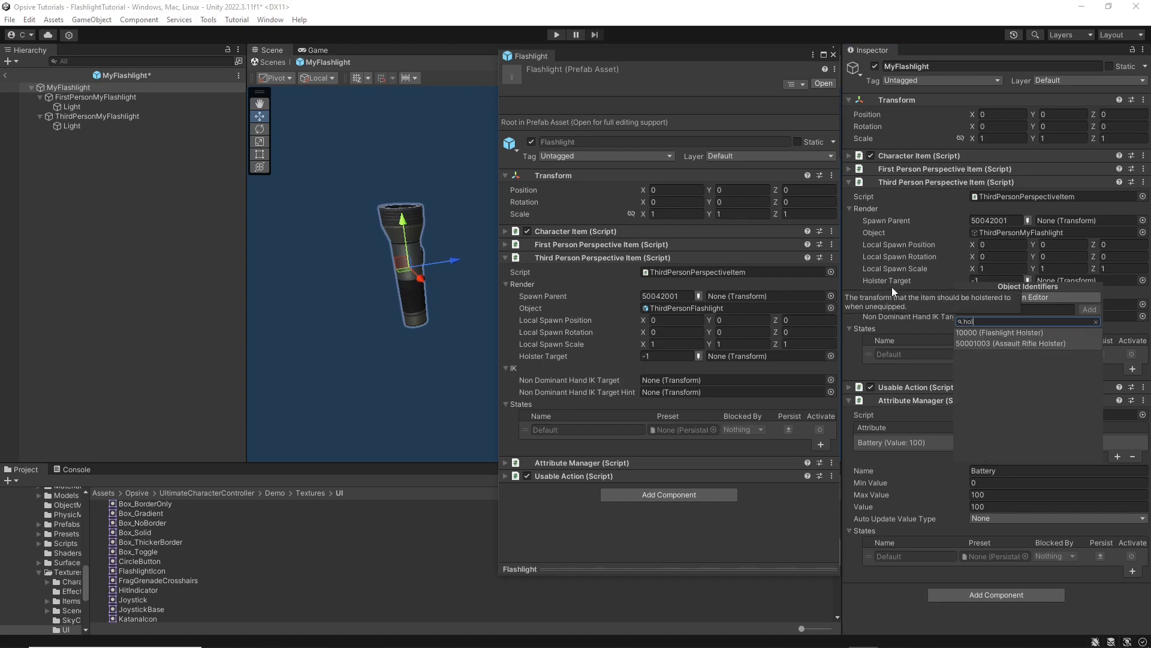
pyautogui.click(981, 331)
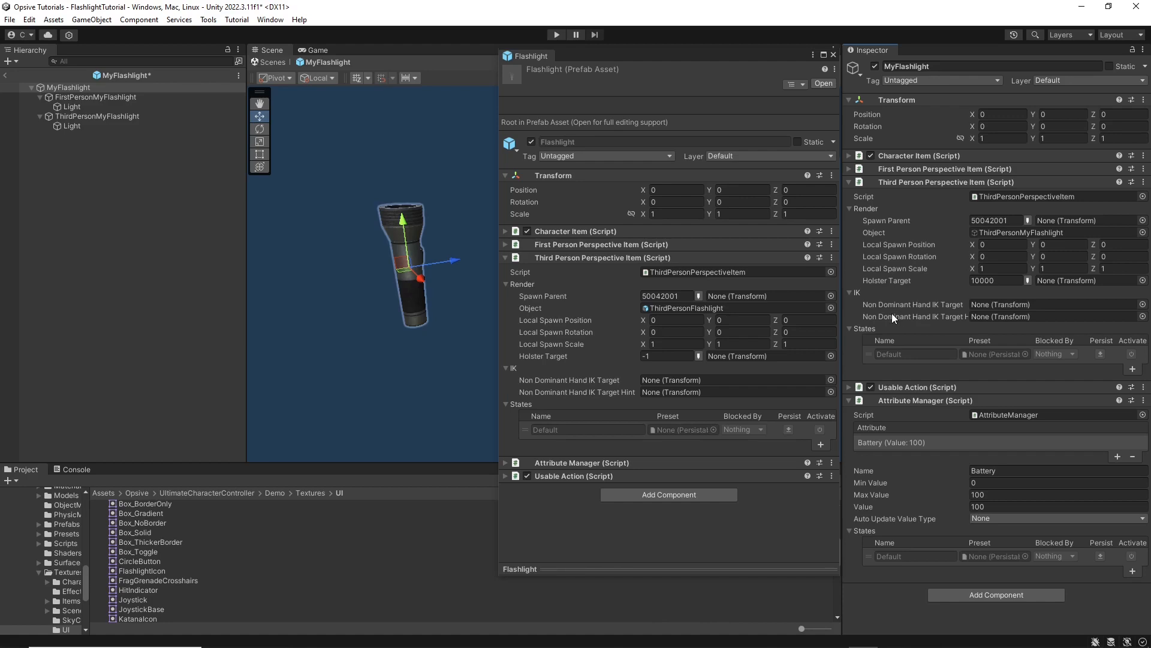
# Collapse both Third Person Perspective Items and compare the Battery attribute in the two prefabs' Attribute Managers.
pyautogui.moveTo(892, 313)
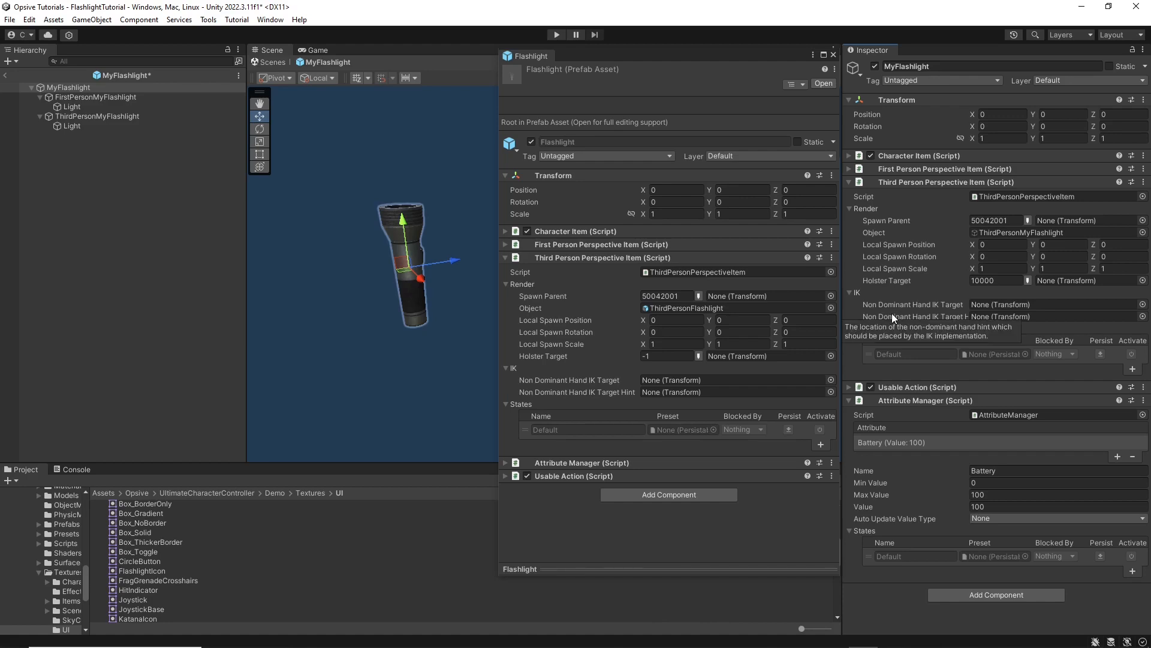
pyautogui.click(711, 259)
pyautogui.click(899, 183)
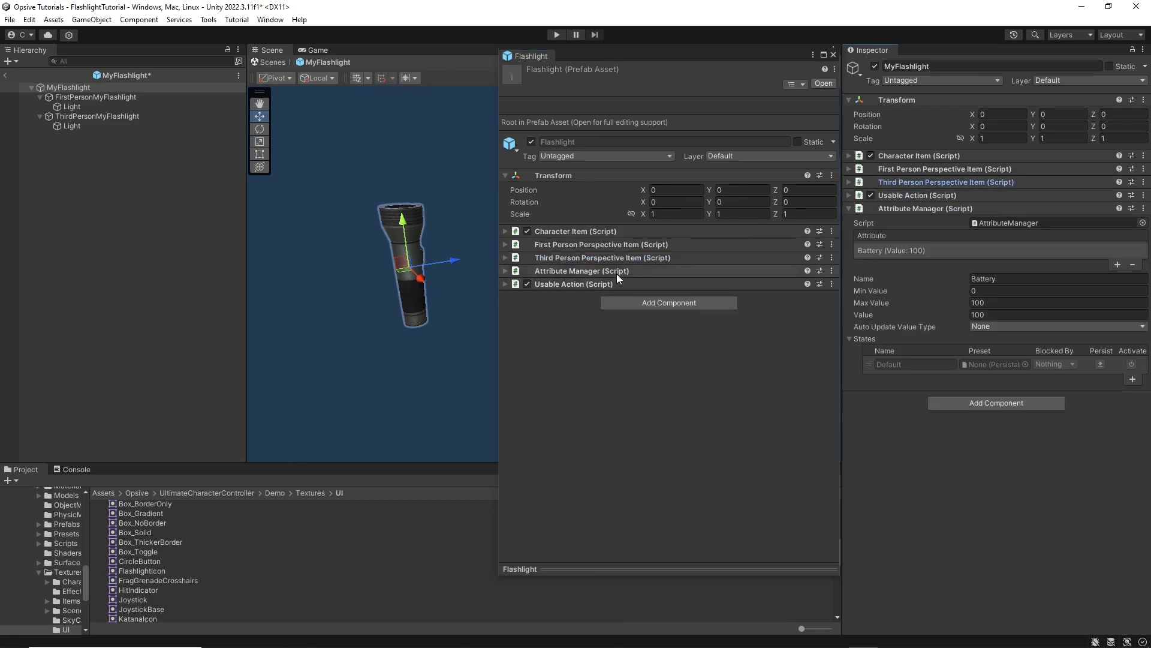
pyautogui.click(617, 270)
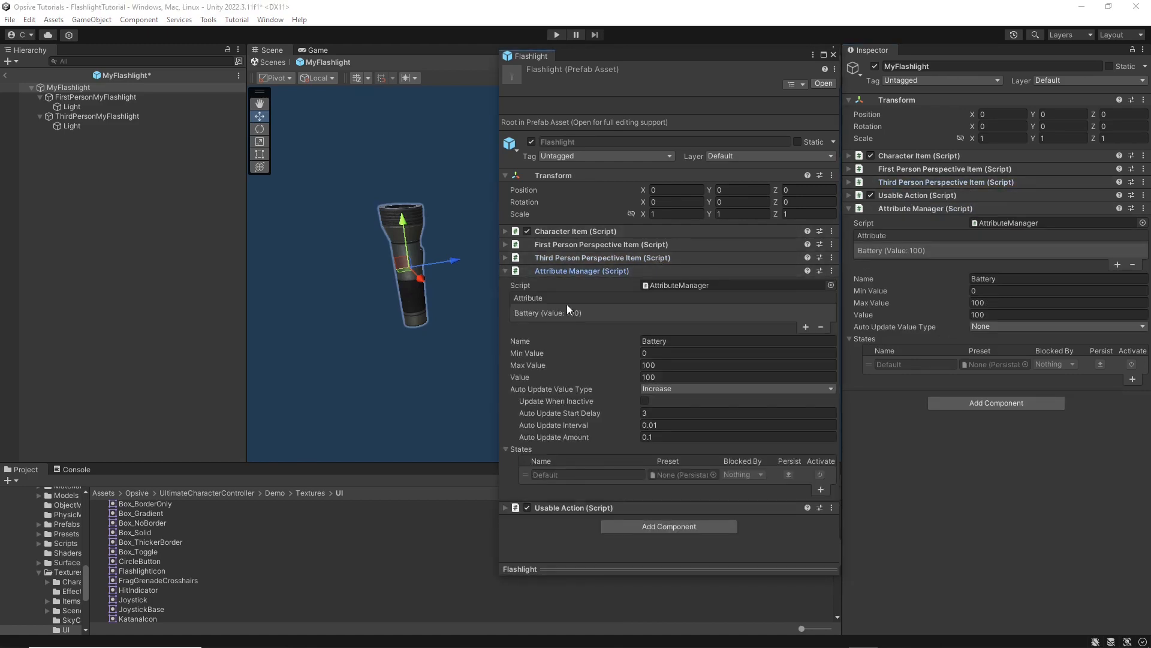
pyautogui.click(609, 310)
pyautogui.click(928, 249)
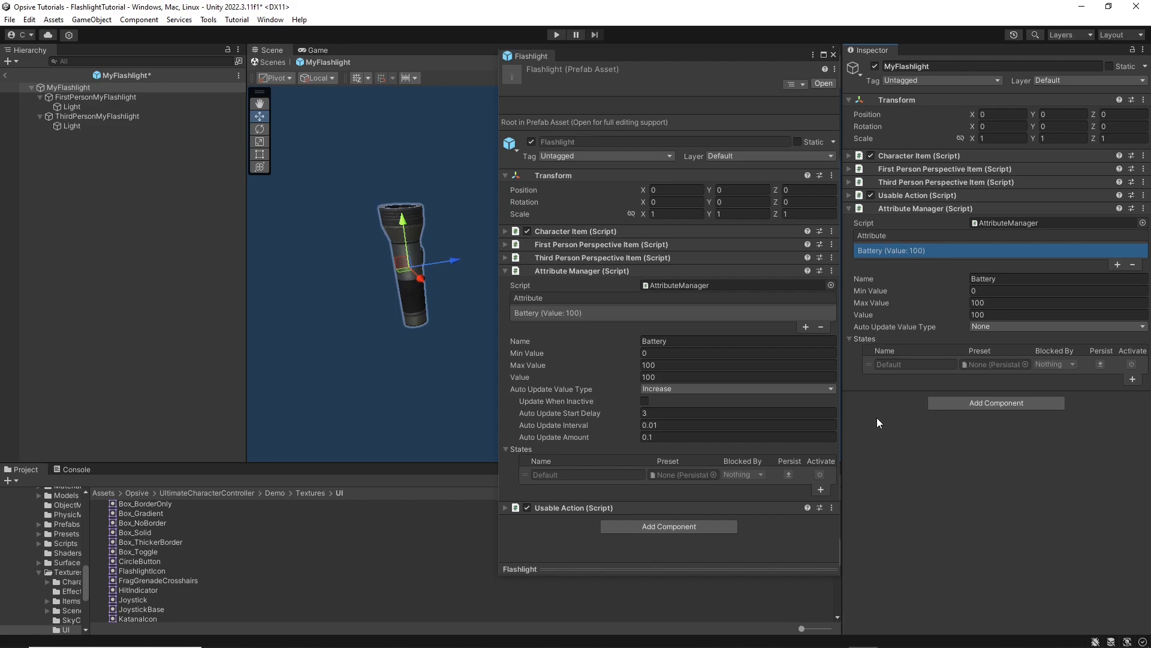
# Set MyFlashlight's Battery attribute to auto-update by Increase, with an Auto Update Amount of 0.3.
pyautogui.click(987, 326)
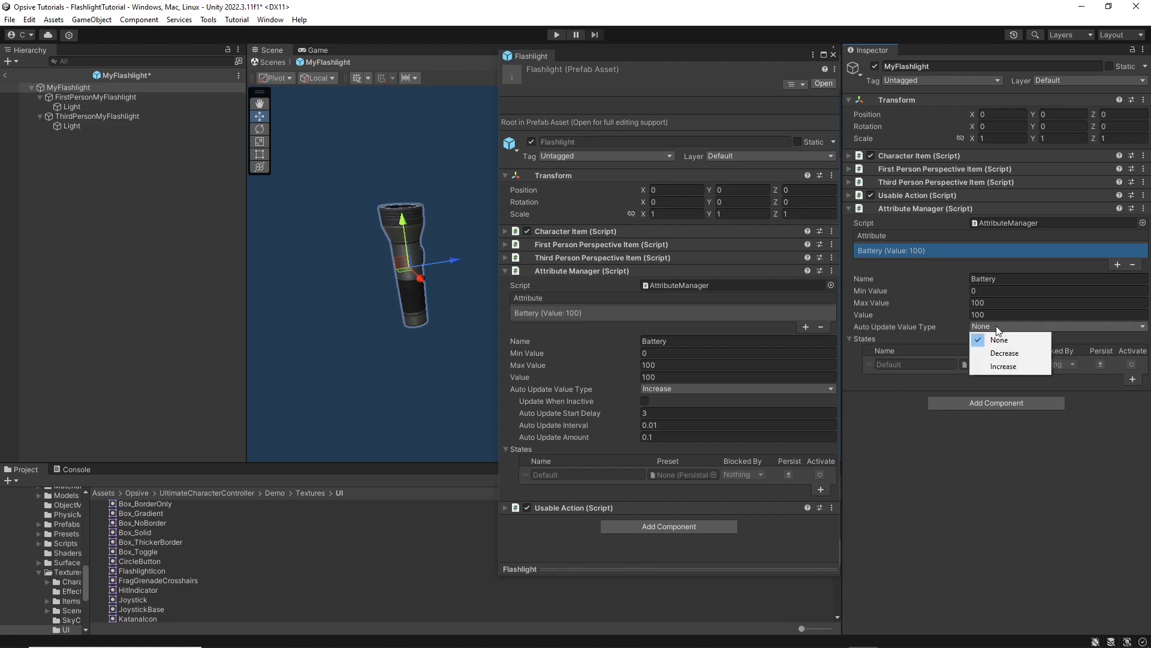
pyautogui.click(1009, 368)
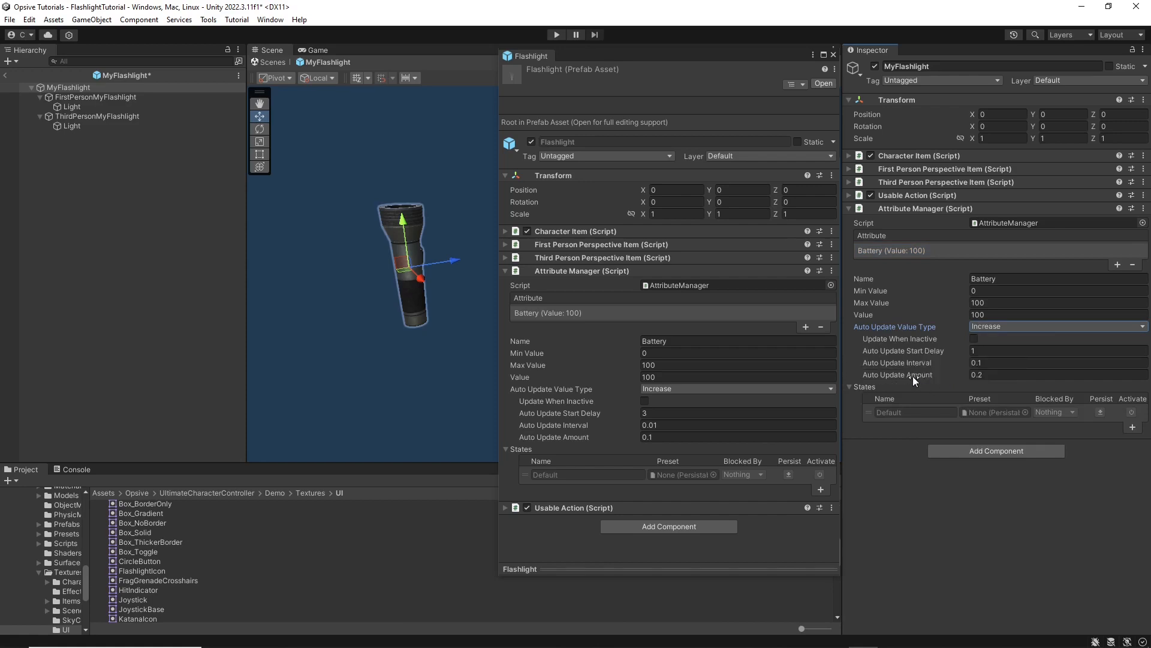
pyautogui.doubleClick(981, 374)
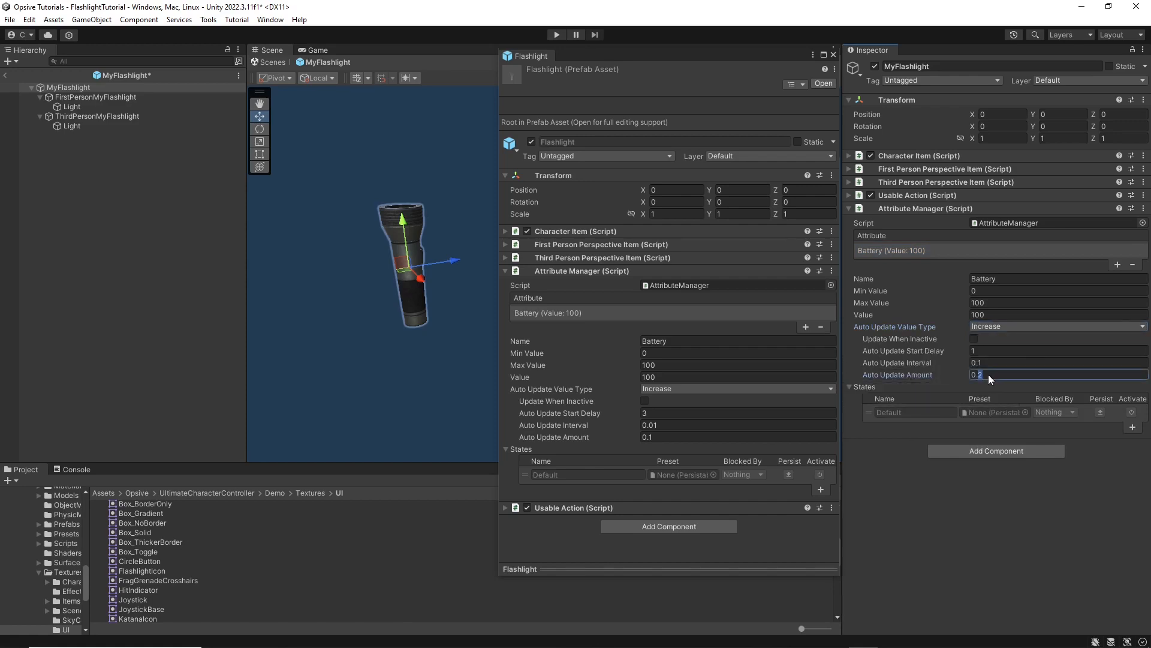
pyautogui.write('3')
pyautogui.click(919, 462)
# Collapse the Attribute Manager and expand the Usable Action component on both the demo Flashlight and MyFlashlight.
pyautogui.click(707, 270)
pyautogui.click(892, 209)
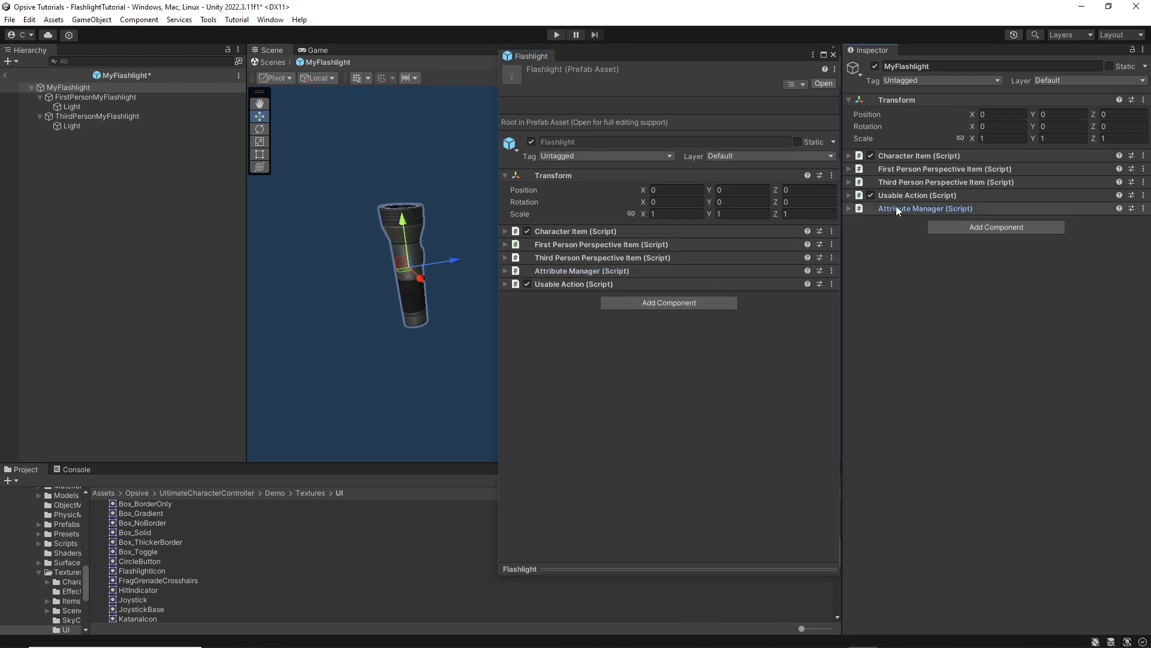
pyautogui.click(588, 283)
pyautogui.click(883, 198)
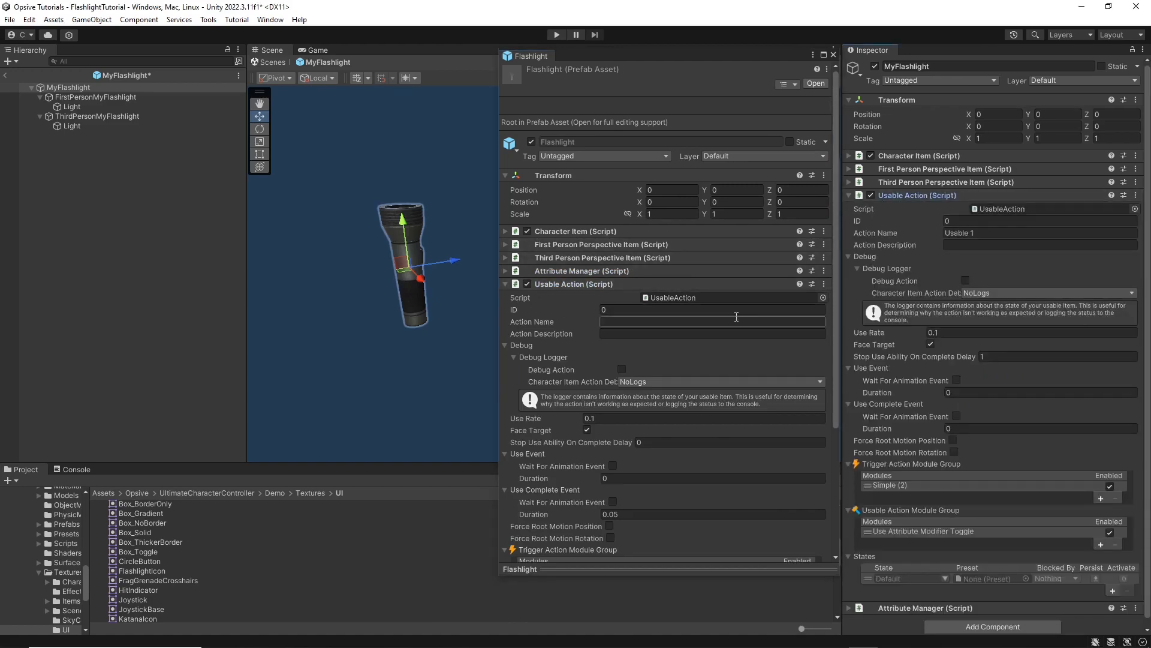
# Inspect the Simple module in MyFlashlight's Trigger Action Module Group, and collapse the group.
pyautogui.scroll(-6, 759, 314)
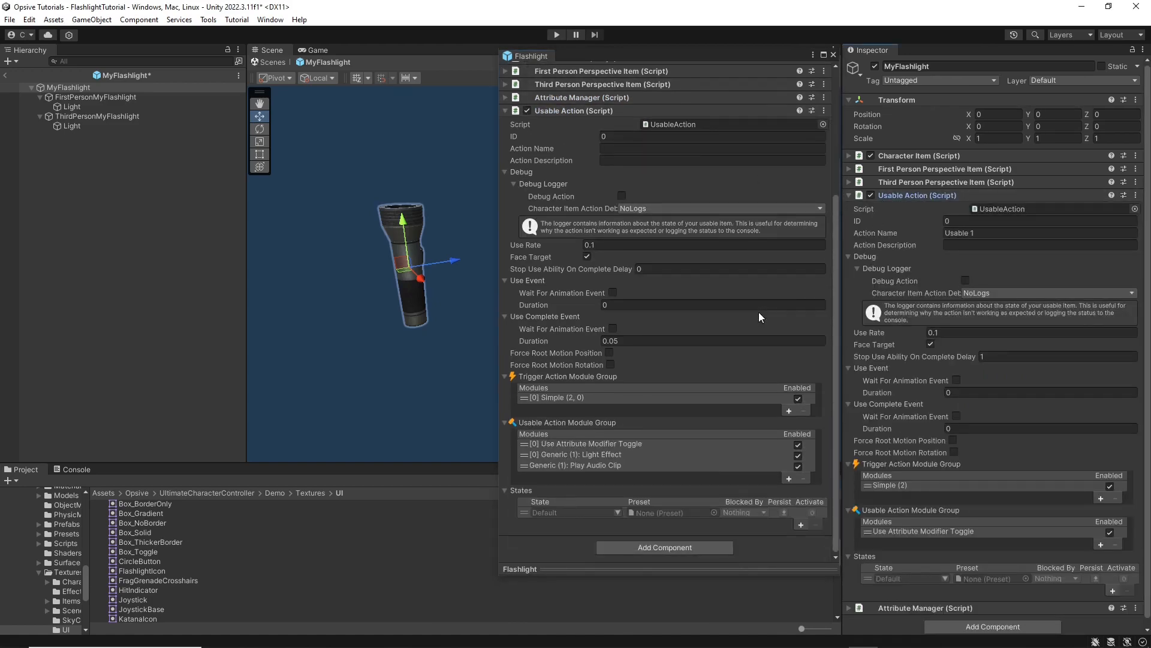
pyautogui.scroll(-1, 926, 307)
pyautogui.click(901, 477)
pyautogui.scroll(-10, 953, 387)
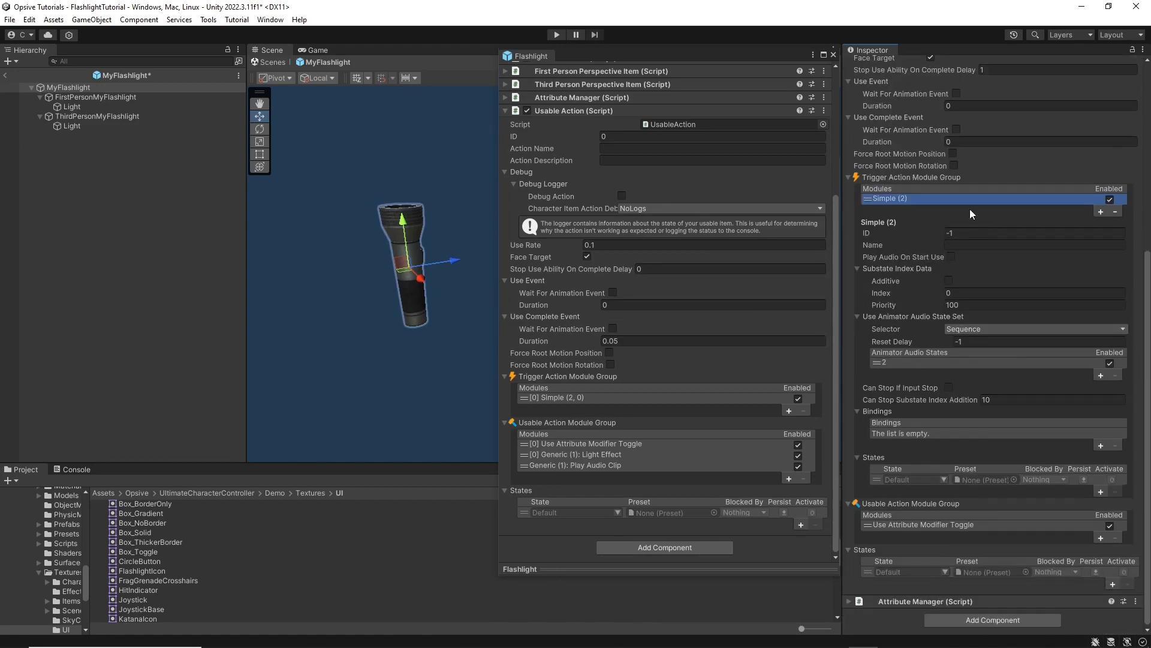
pyautogui.click(886, 177)
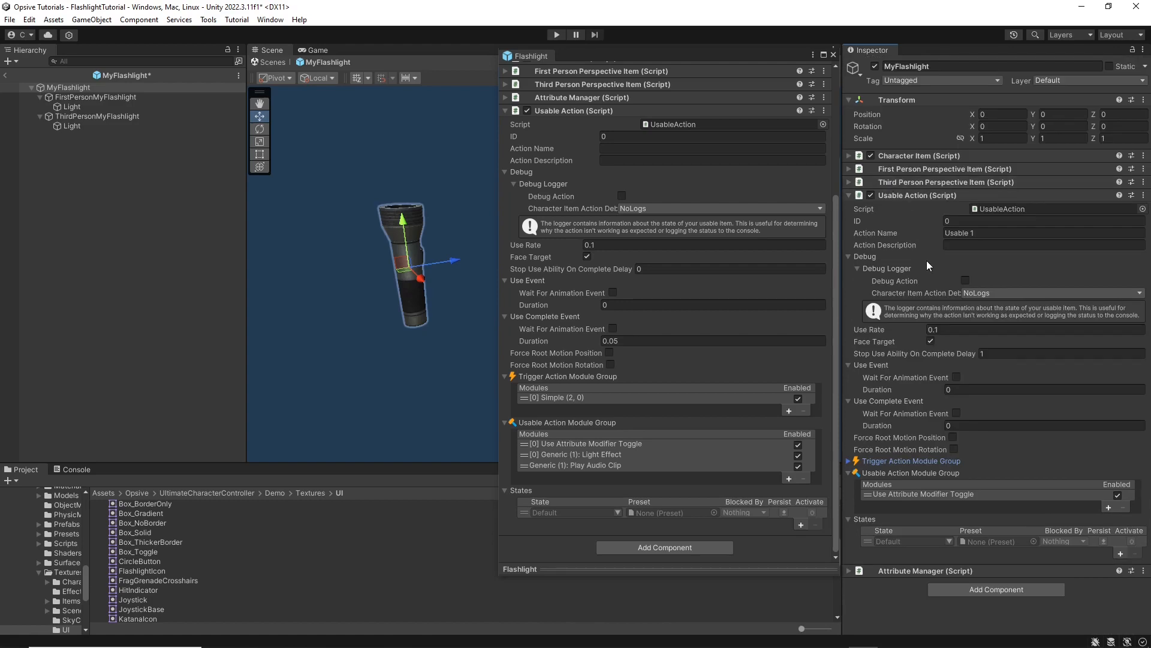
# Compare the Use Attribute Modifier Toggle module's settings on both prefabs, including MyFlashlight's Use Modifier options.
pyautogui.click(898, 494)
pyautogui.click(671, 444)
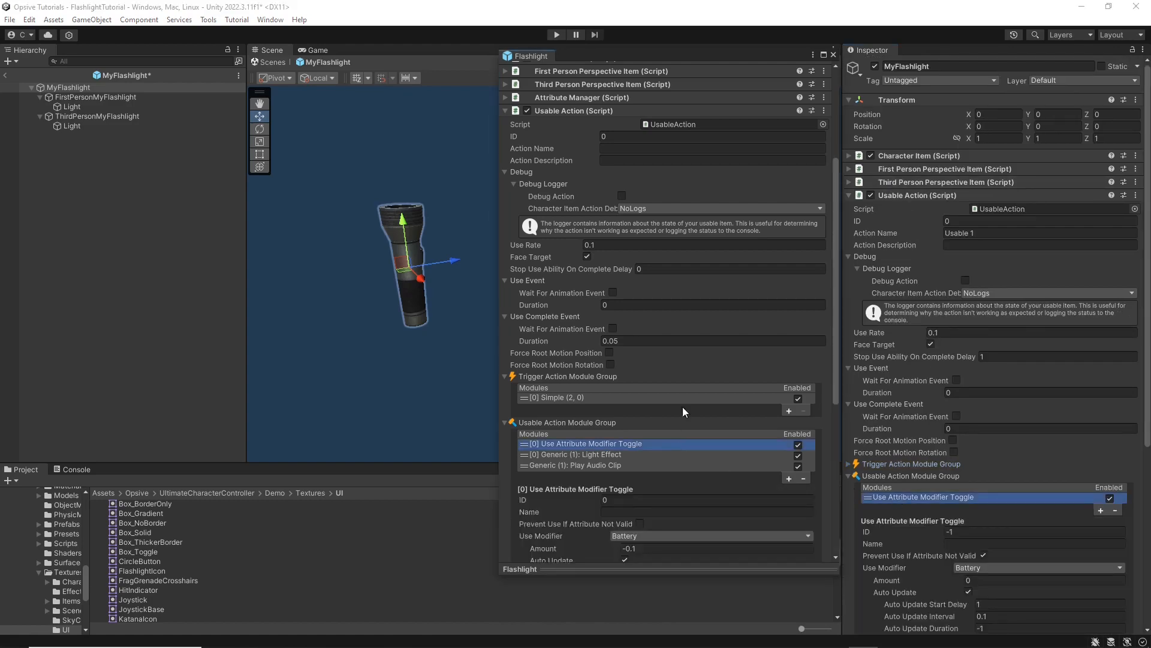
pyautogui.scroll(-6, 678, 420)
pyautogui.scroll(-4, 955, 391)
pyautogui.scroll(-5, 953, 387)
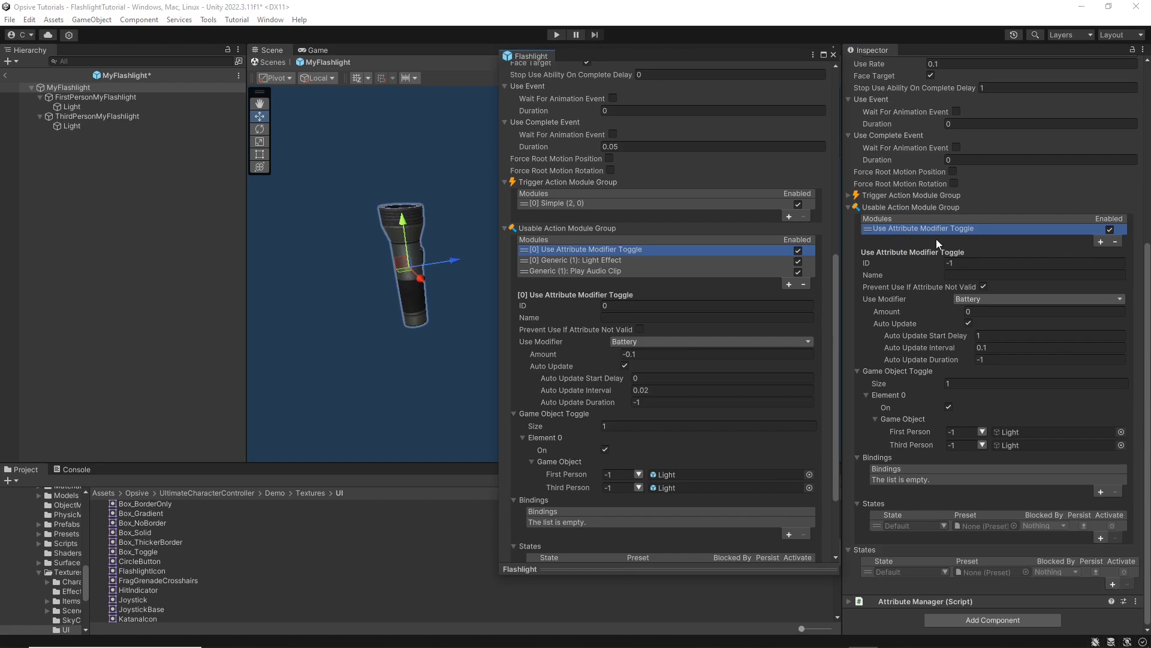
pyautogui.scroll(-2, 692, 351)
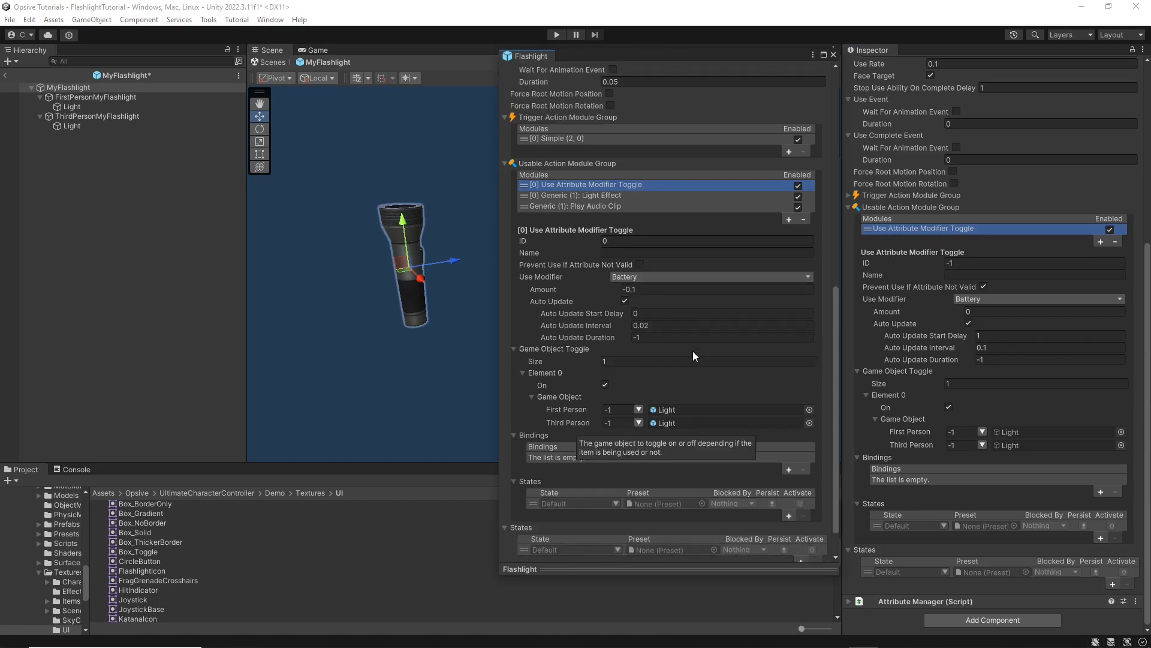
pyautogui.click(971, 298)
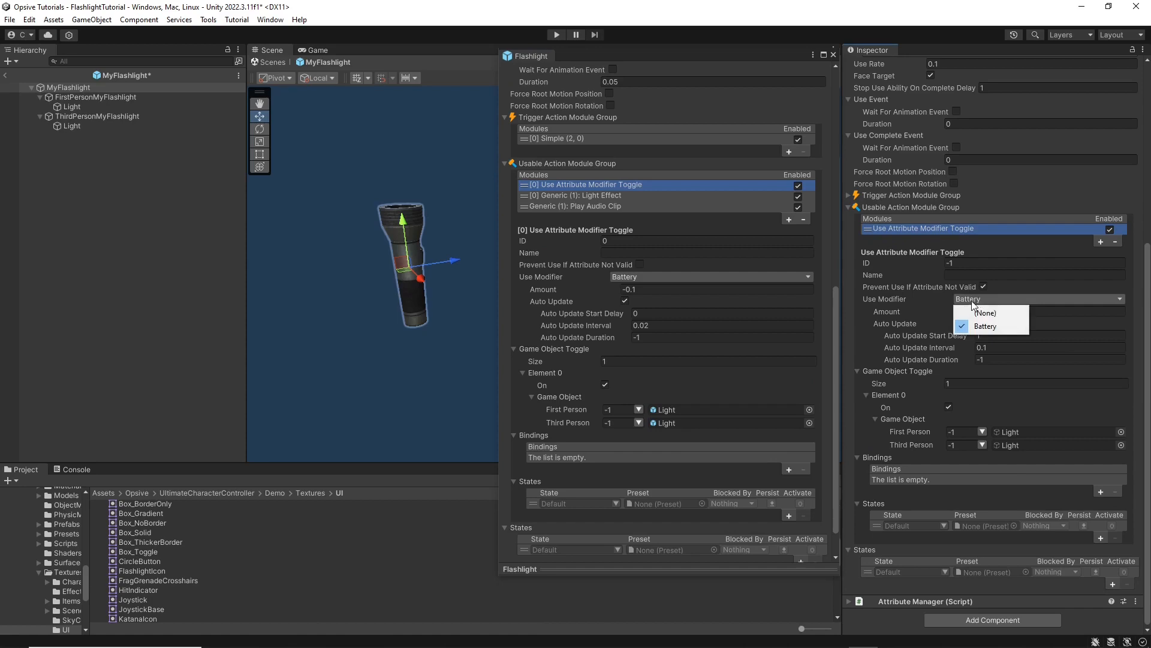
pyautogui.click(895, 312)
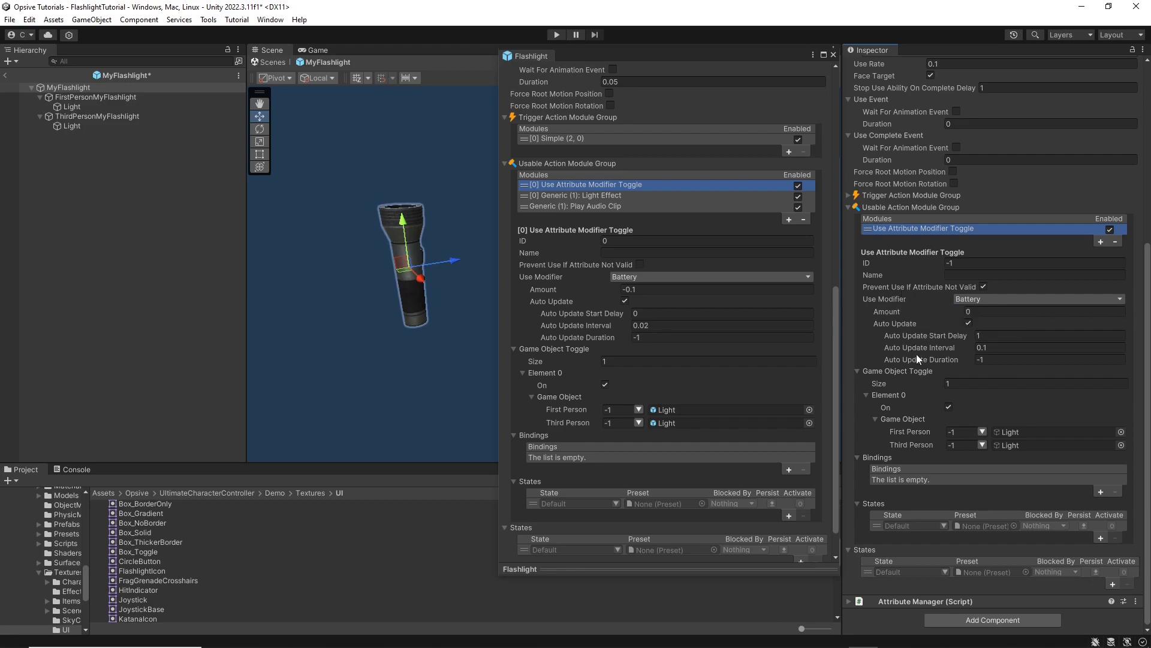
# In MyFlashlight's Use Attribute Modifier Toggle, set Amount to -0.25, Auto Update Start Delay to 0 and Auto Update Interval to 0.02.
pyautogui.moveTo(917, 357)
pyautogui.click(982, 311)
pyautogui.write('-.25')
pyautogui.press('Return')
pyautogui.click(988, 358)
pyautogui.click(988, 336)
pyautogui.write('0')
pyautogui.click(1020, 347)
pyautogui.write('.02')
pyautogui.press('Return')
pyautogui.click(1008, 432)
pyautogui.click(1009, 447)
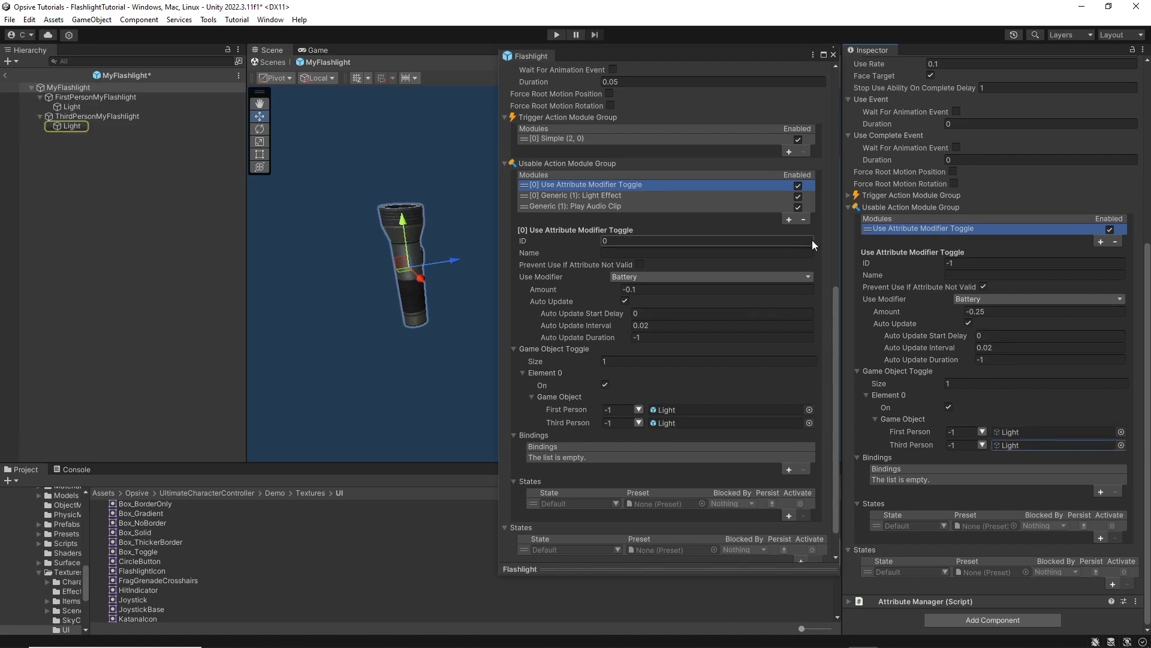
# Add a Generic Item Effects module to MyFlashlight's Usable Action Module Group and give it a Light Effect, as on the demo Flashlight.
pyautogui.click(1101, 241)
pyautogui.click(1007, 247)
pyautogui.click(541, 197)
pyautogui.click(570, 374)
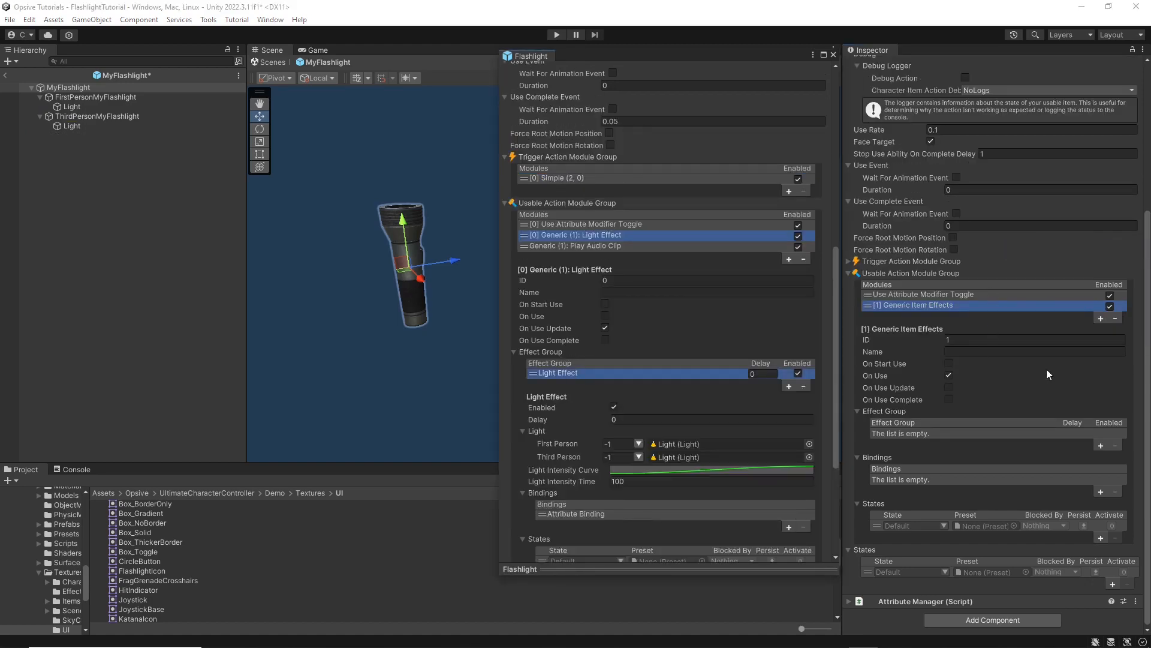
pyautogui.click(1101, 446)
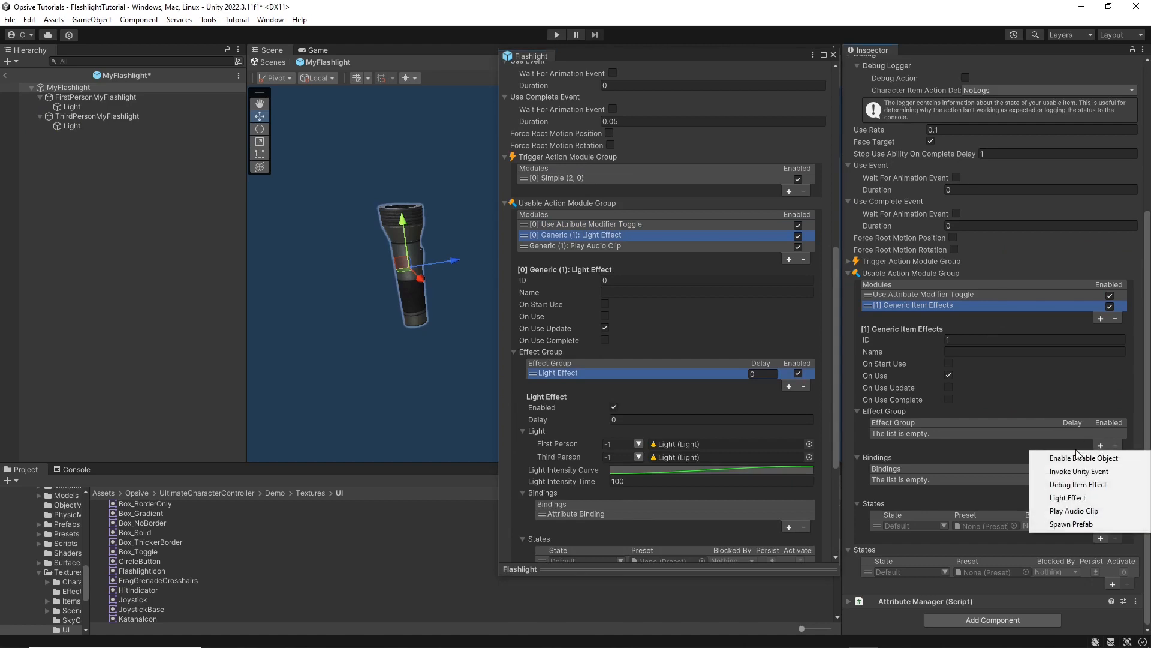
pyautogui.click(1068, 497)
# Assign the first-person and third-person Light objects to the matching light references of MyFlashlight's Light Effect.
pyautogui.scroll(-3, 956, 385)
pyautogui.scroll(-2, 956, 385)
pyautogui.scroll(-2, 745, 397)
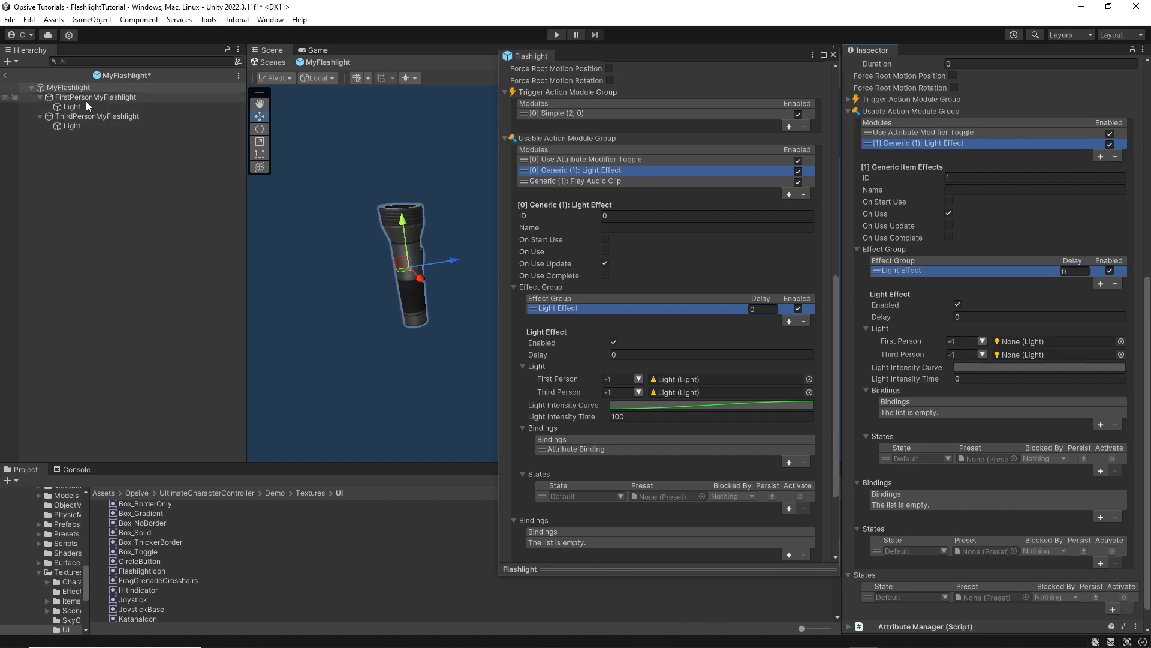
pyautogui.moveTo(74, 105); pyautogui.dragTo(1015, 346)
pyautogui.moveTo(72, 126); pyautogui.dragTo(1030, 357)
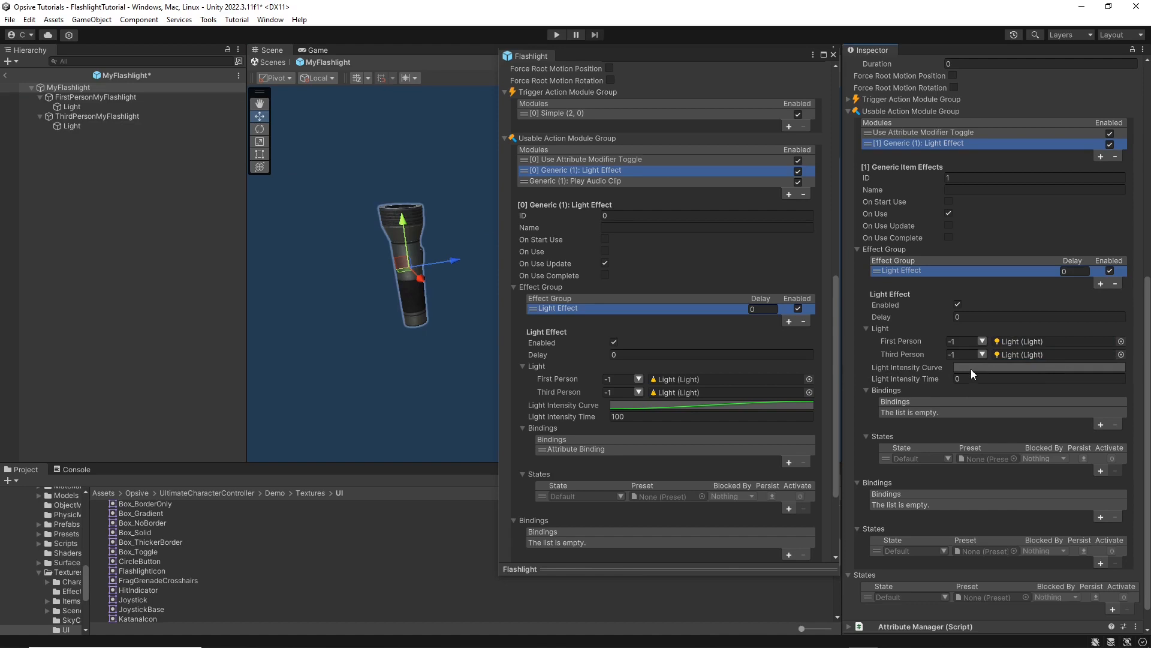
# Check the Battery range in MyFlashlight's Attribute Manager and apply the ease-out preset to the Light Intensity Curve.
pyautogui.scroll(-2, 909, 534)
pyautogui.click(885, 599)
pyautogui.scroll(-10, 908, 415)
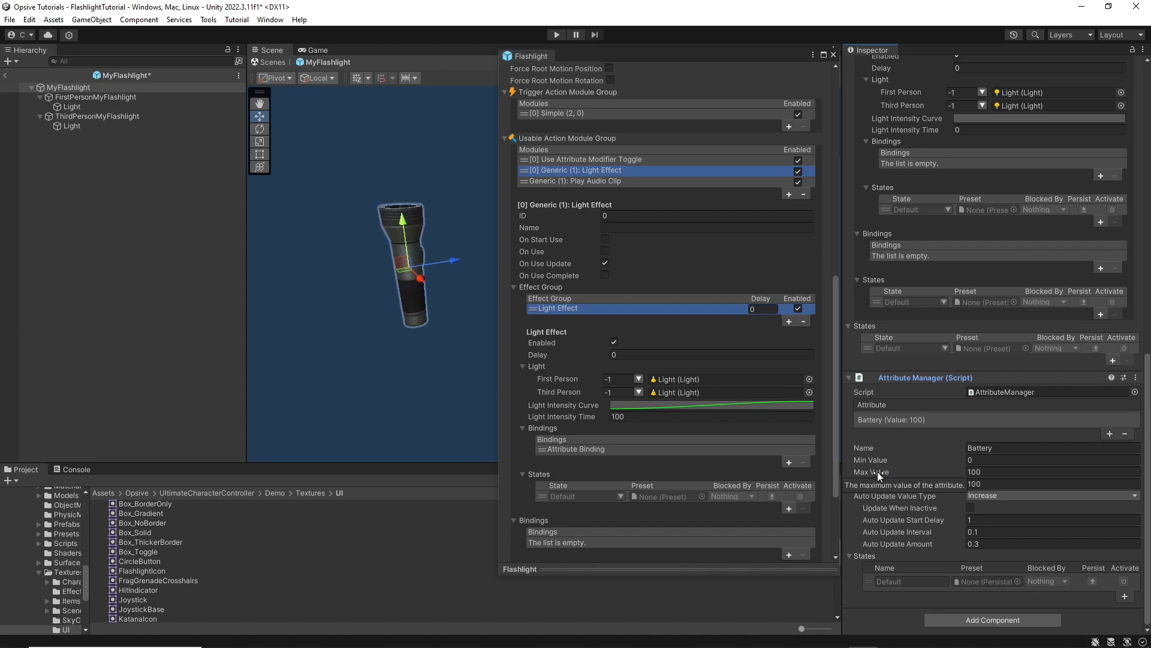
pyautogui.scroll(12, 1001, 410)
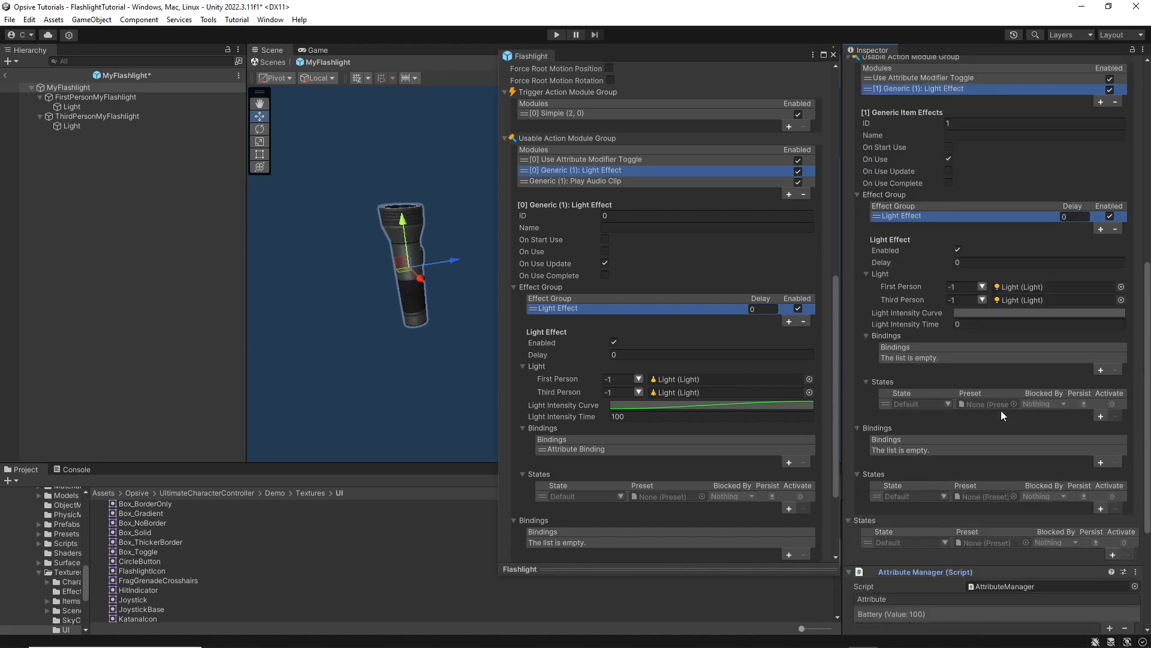
pyautogui.click(979, 411)
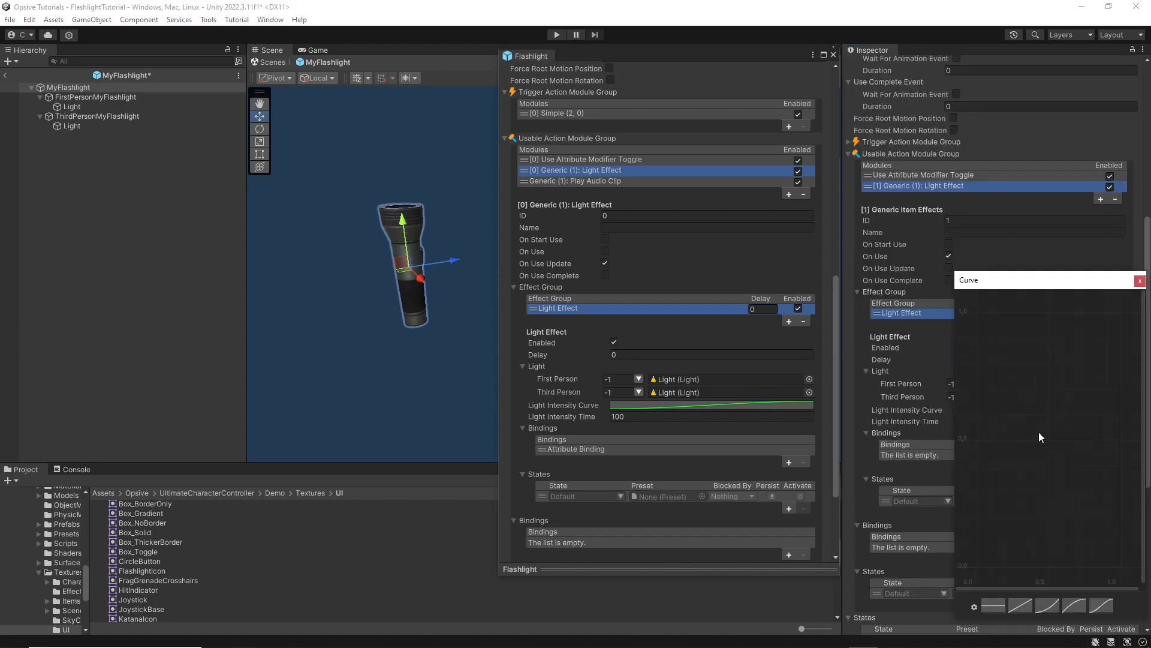
pyautogui.click(1069, 609)
pyautogui.scroll(-4, 1038, 453)
# Set the time of the Light Intensity Curve's end key to 100.
pyautogui.click(1062, 369)
pyautogui.rightClick(1062, 369)
pyautogui.click(1074, 393)
pyautogui.hotkey('shift', 'Tab')
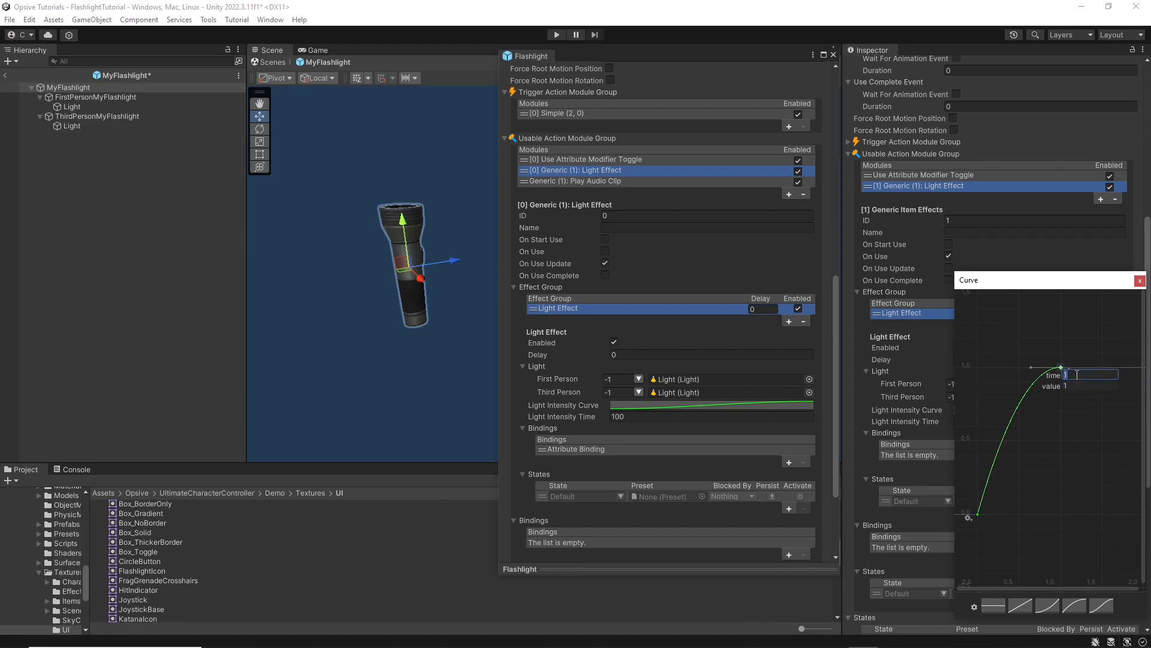
pyautogui.write('100')
pyautogui.press('Return')
# Set the value of the Light Intensity Curve's end key to 2.
pyautogui.scroll(-10, 980, 441)
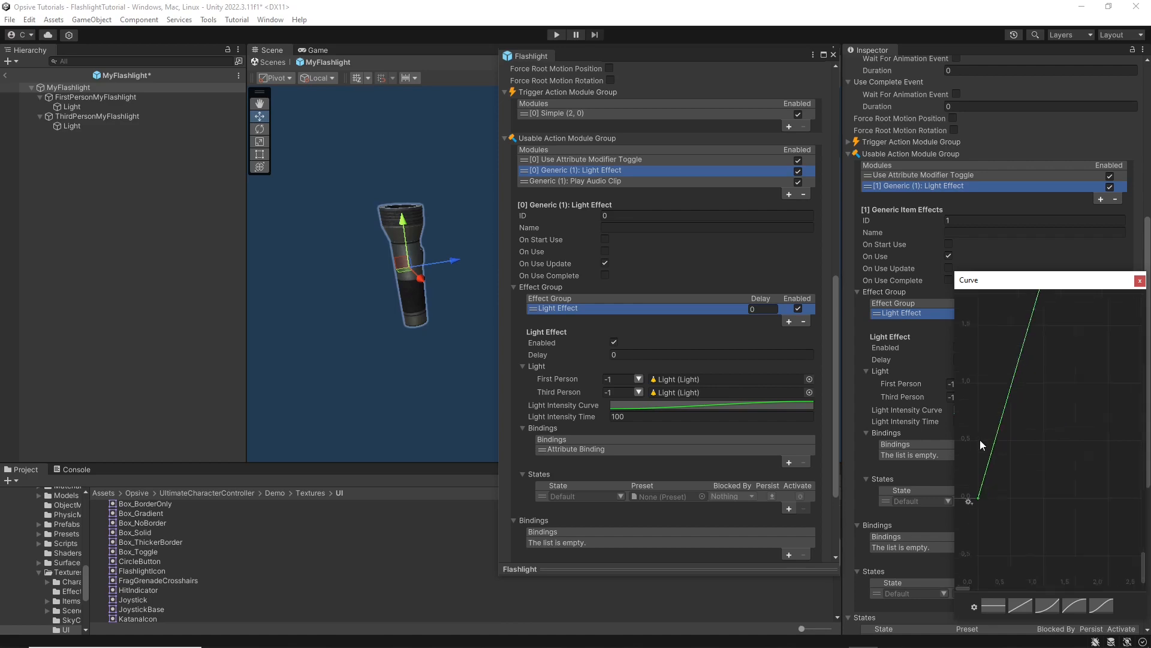
pyautogui.scroll(-10, 966, 467)
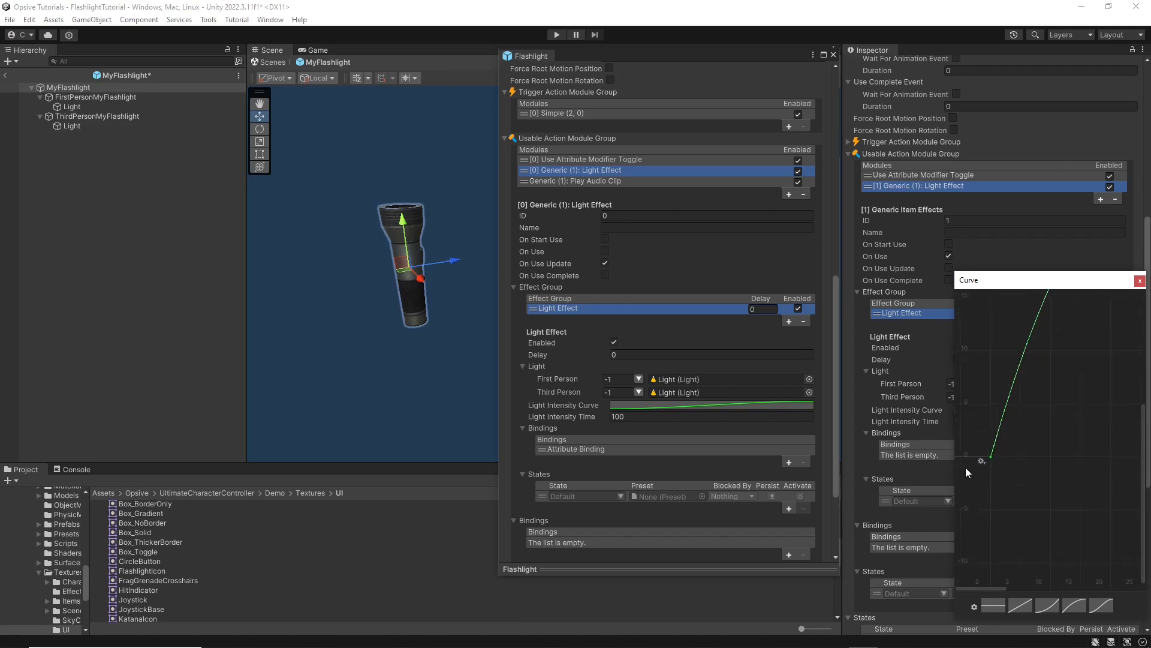
pyautogui.moveTo(1073, 488); pyautogui.dragTo(1041, 484, button='middle')
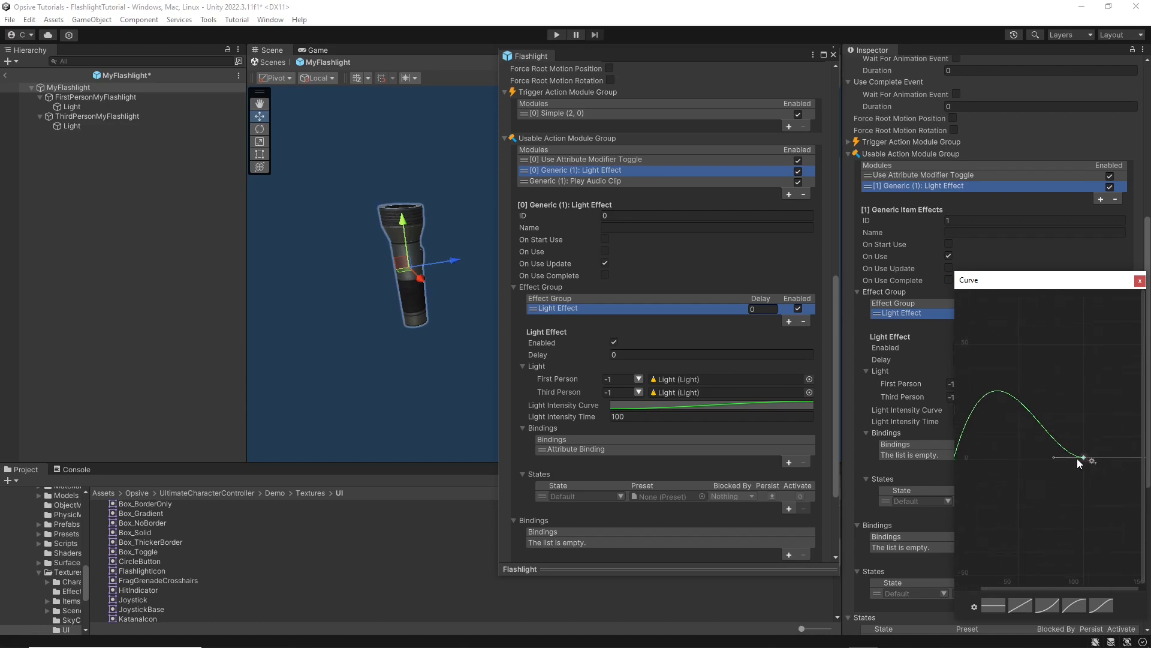
pyautogui.rightClick(1085, 458)
pyautogui.click(1085, 477)
pyautogui.rightClick(1083, 457)
pyautogui.click(1087, 478)
pyautogui.write('2')
pyautogui.press('Return')
pyautogui.moveTo(1021, 468); pyautogui.dragTo(1049, 466, button='middle')
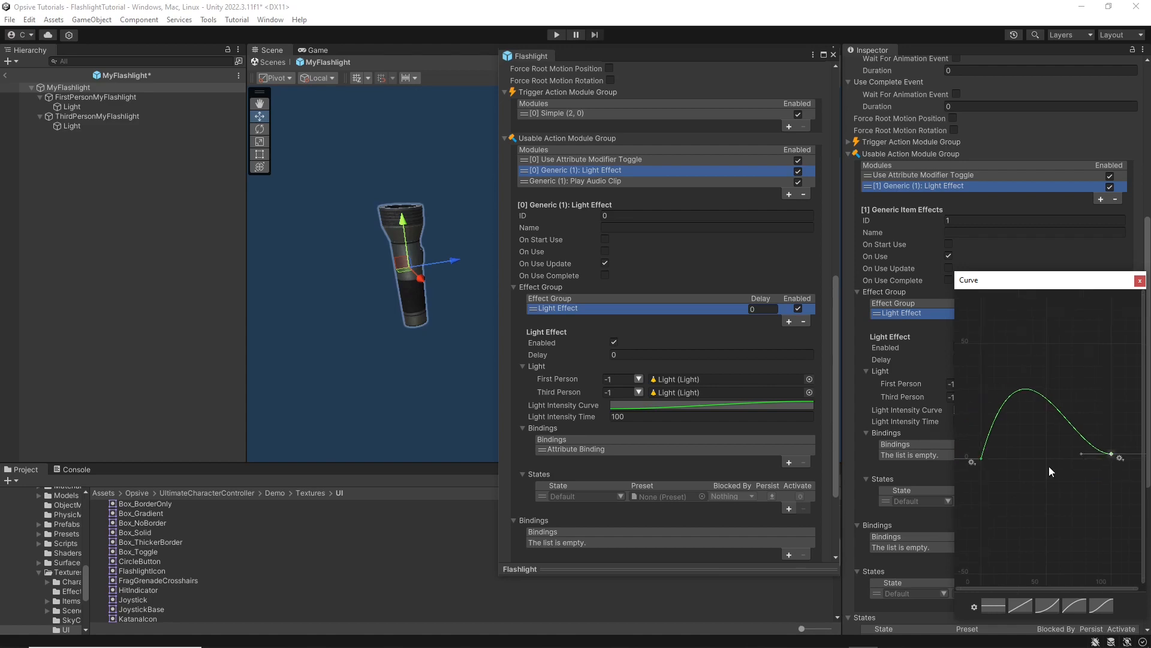
# Flatten the start key's tangent so the Light Intensity Curve rises gently without overshooting.
pyautogui.rightClick(1111, 456)
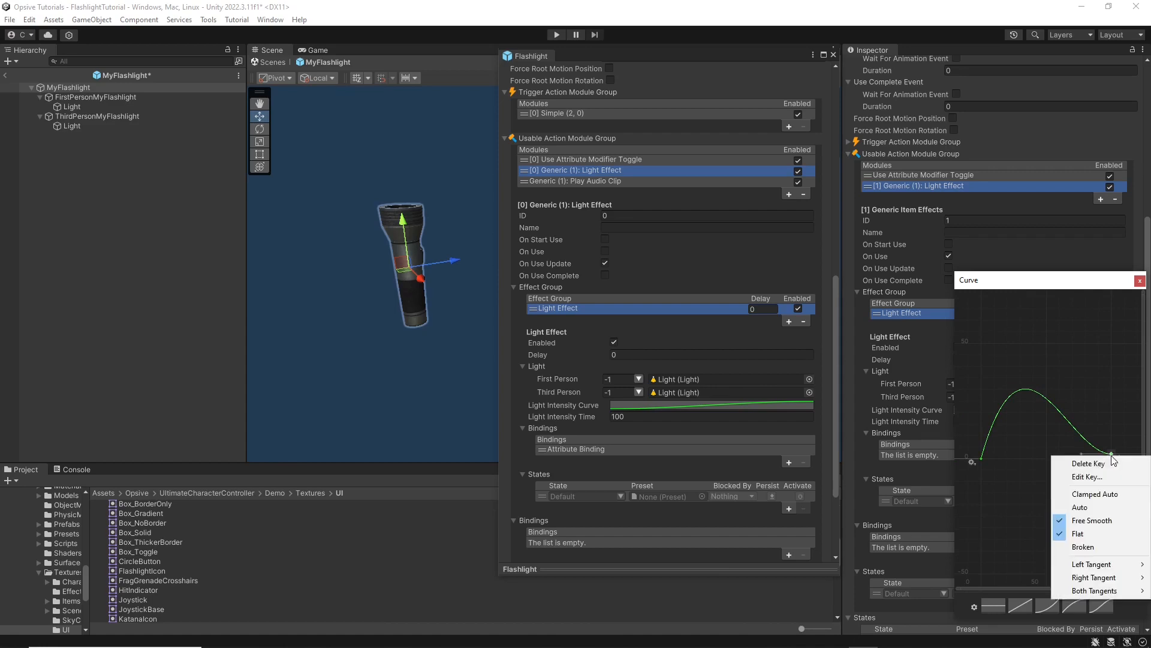
pyautogui.moveTo(1091, 564)
pyautogui.click(1022, 578)
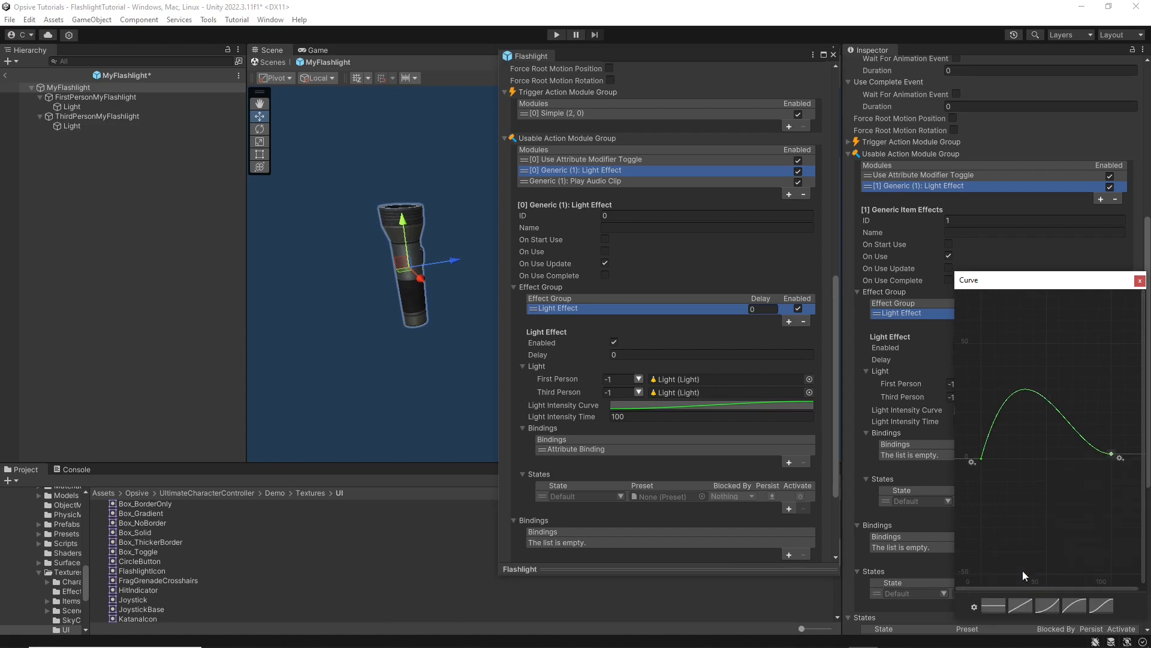
pyautogui.click(981, 459)
pyautogui.rightClick(982, 458)
pyautogui.click(989, 432)
pyautogui.moveTo(989, 431); pyautogui.dragTo(1000, 460)
# Add a key in the middle of the Light Intensity Curve and set it to time 25 and value 2.
pyautogui.scroll(8, 1065, 474)
pyautogui.rightClick(1045, 448)
pyautogui.click(1065, 457)
pyautogui.scroll(3, 1045, 452)
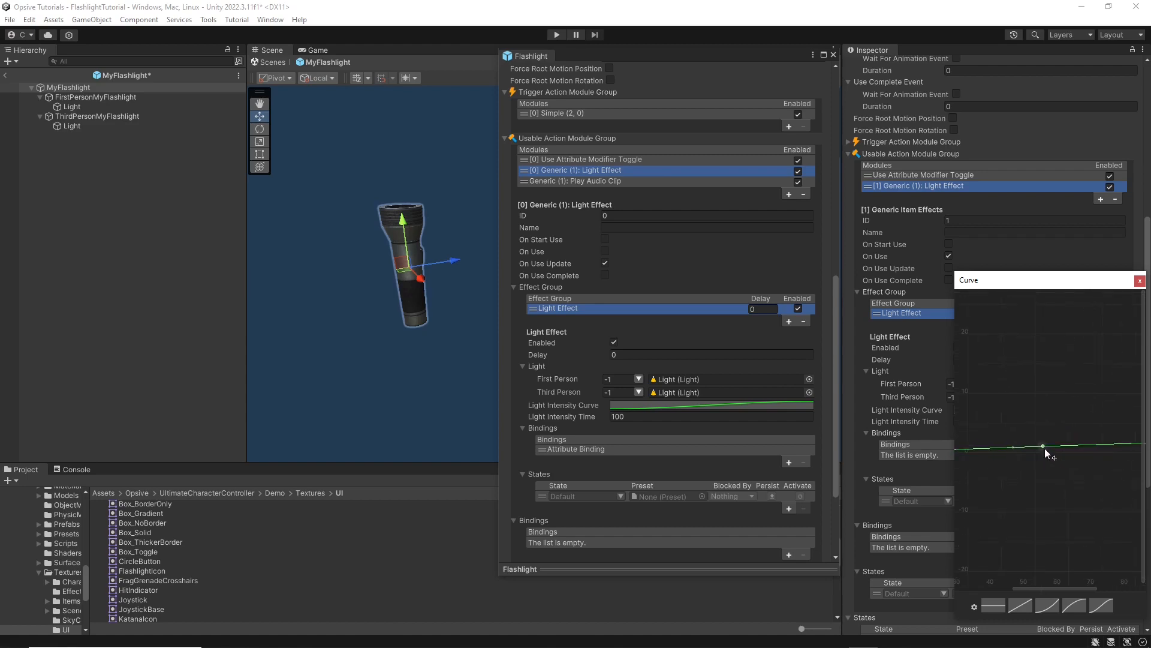
pyautogui.rightClick(1045, 448)
pyautogui.click(1056, 470)
pyautogui.click(1082, 454)
pyautogui.write('25')
pyautogui.press('Tab')
pyautogui.write('2')
pyautogui.press('Return')
# Raise the start key's tangent slightly so the Light Intensity Curve climbs more directly from zero.
pyautogui.scroll(-5, 1061, 457)
pyautogui.scroll(5, 1012, 448)
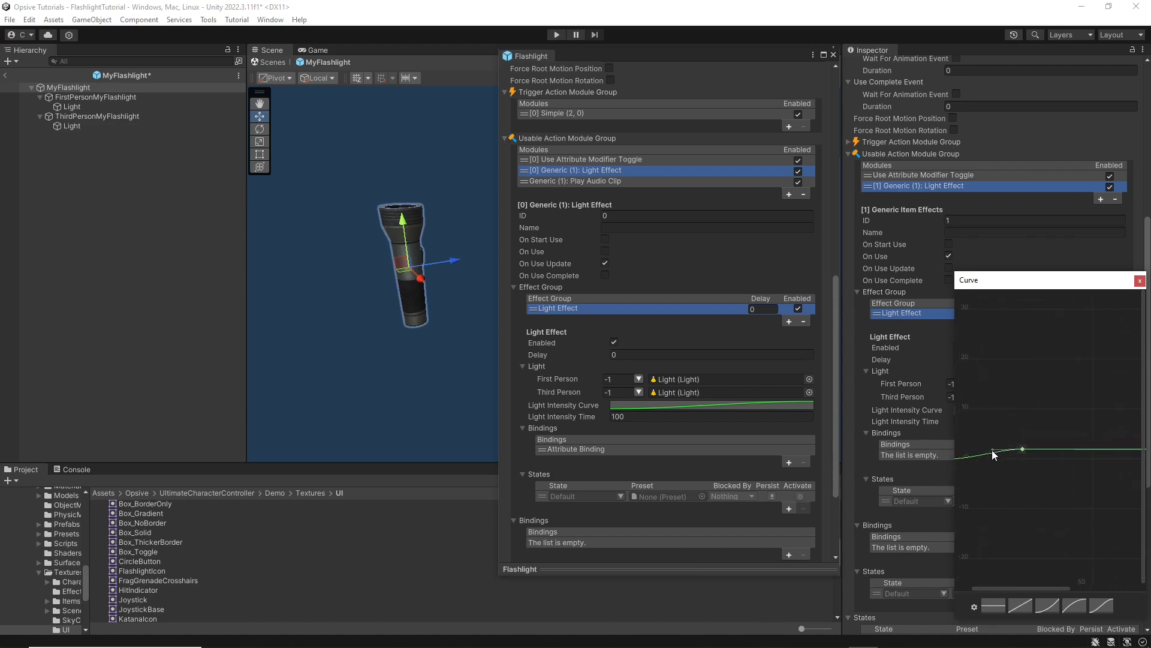
pyautogui.scroll(4, 991, 454)
pyautogui.moveTo(984, 463); pyautogui.dragTo(1049, 460, button='middle')
pyautogui.scroll(1, 1003, 472)
pyautogui.click(967, 463)
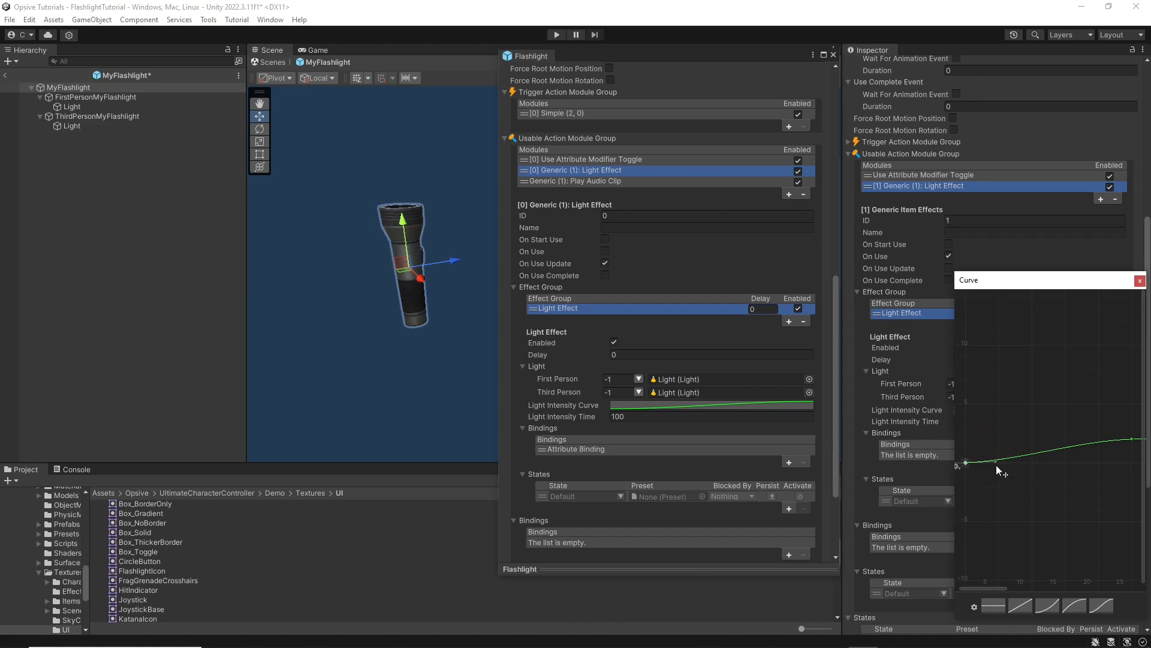
pyautogui.moveTo(996, 462); pyautogui.dragTo(993, 455)
pyautogui.moveTo(1027, 466)
pyautogui.mouseDown(button='middle')
pyautogui.moveTo(995, 469)
pyautogui.moveTo(1087, 466)
pyautogui.moveTo(1034, 470)
pyautogui.mouseUp(button='middle')
# Check the start key's time and value, review the rest of the curve, and close the curve editor.
pyautogui.rightClick(1021, 464)
pyautogui.click(1037, 488)
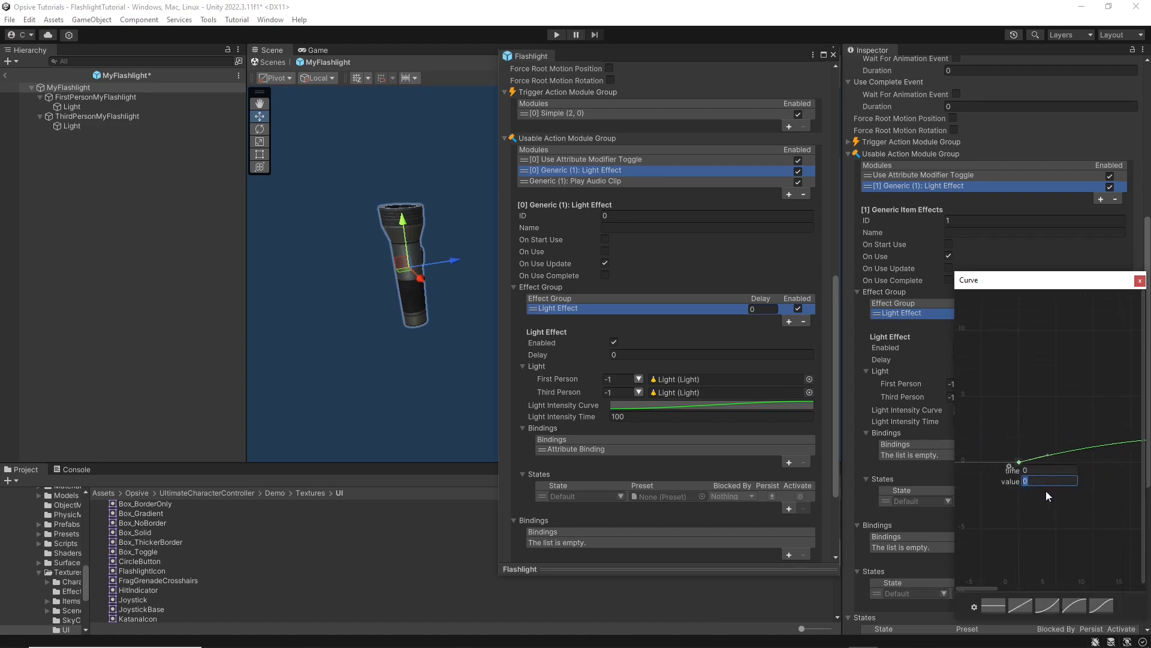
pyautogui.click(1041, 495)
pyautogui.scroll(-5, 1004, 461)
pyautogui.moveTo(1060, 459); pyautogui.dragTo(958, 458, button='middle')
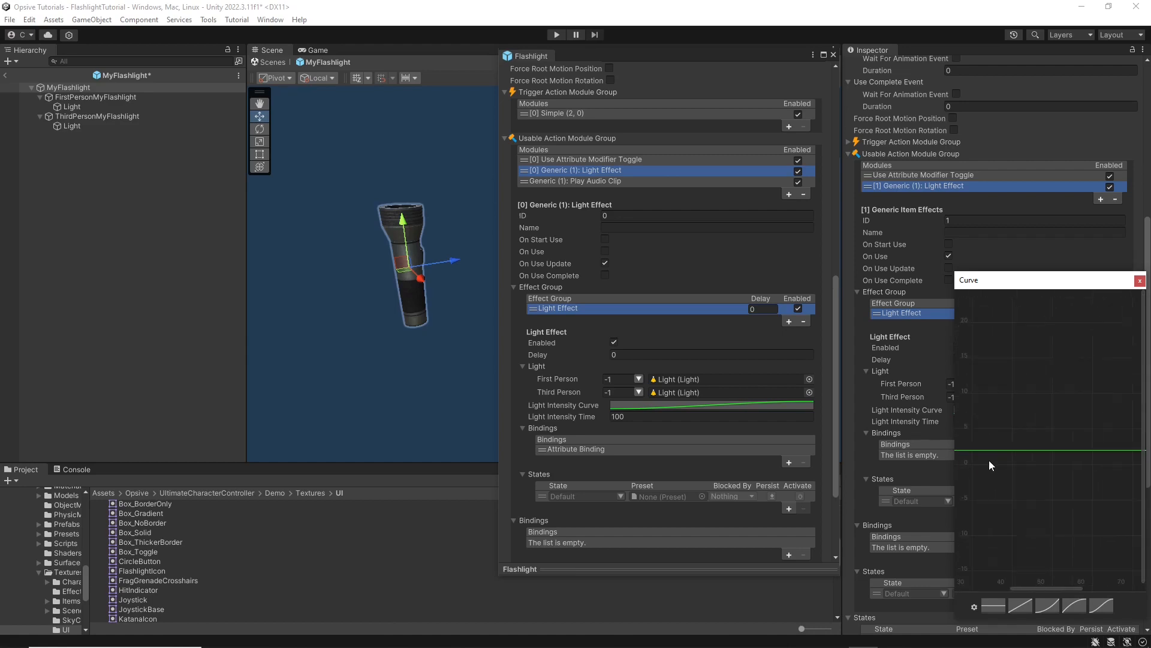
pyautogui.click(1139, 281)
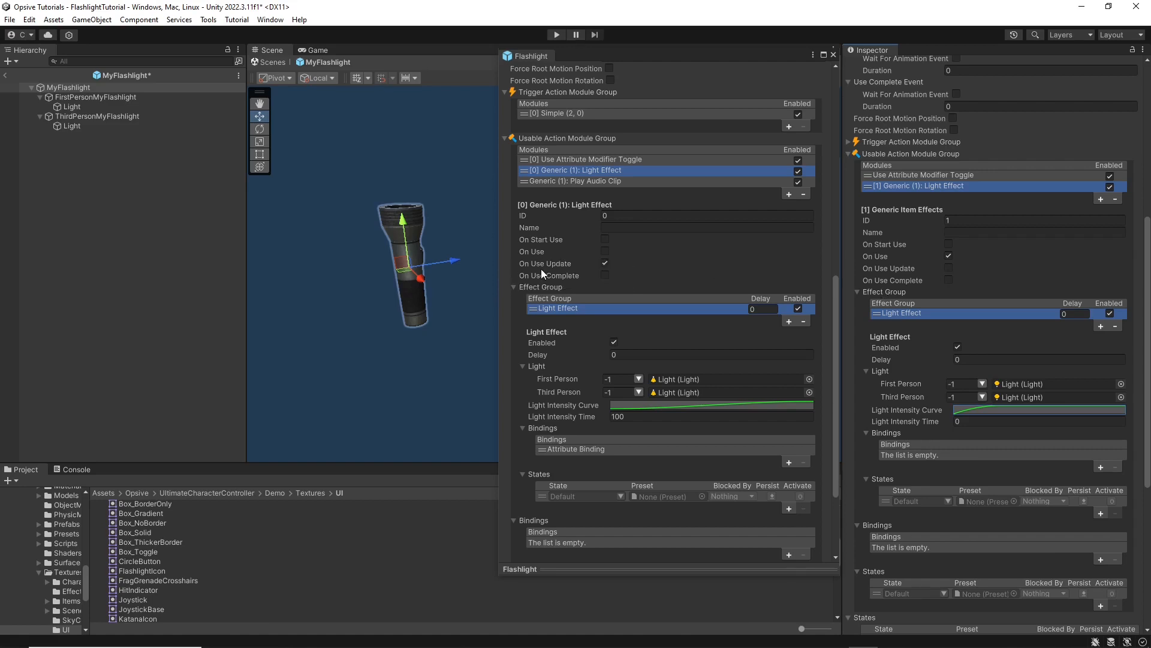
# Make MyFlashlight's light effect module run on On Use Update instead of On Use, and set its Light Intensity Time to 100.
pyautogui.click(948, 256)
pyautogui.scroll(-2, 1034, 308)
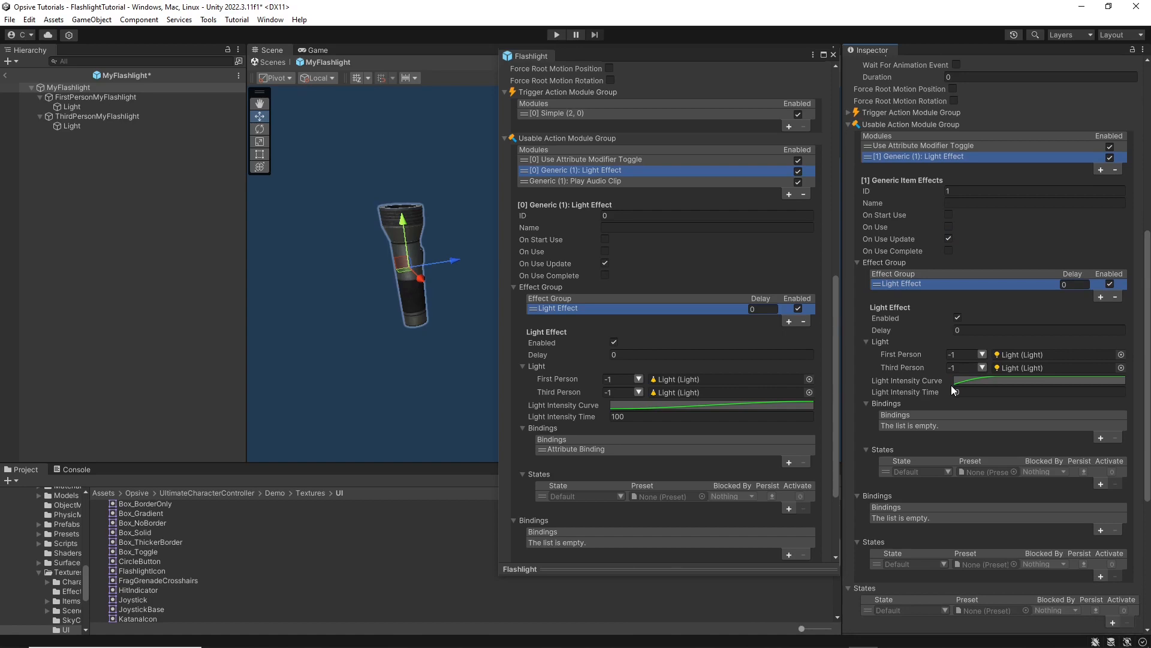
pyautogui.scroll(-3, 1028, 261)
pyautogui.scroll(-3, 716, 314)
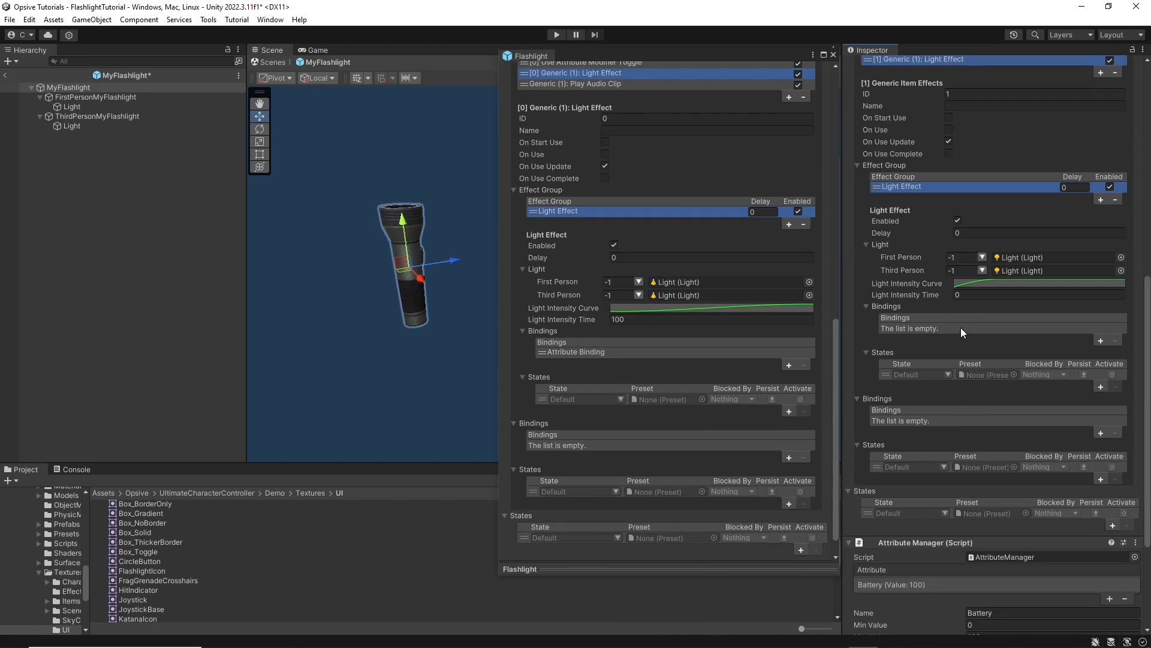
pyautogui.write('00')
pyautogui.press('Return')
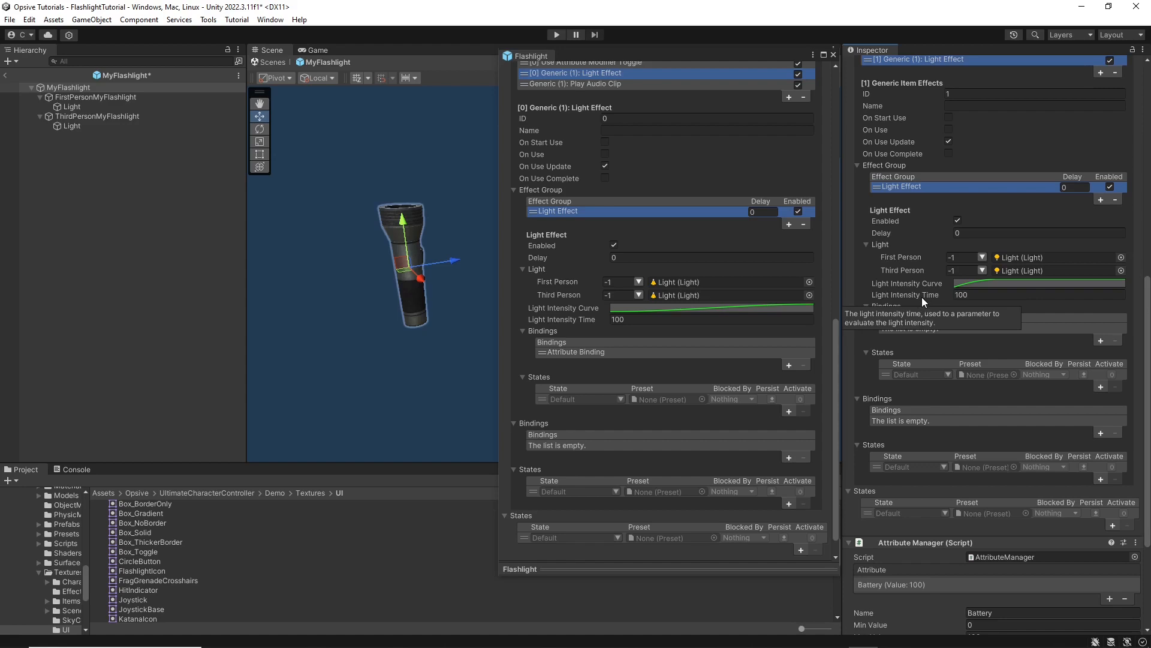
# Add an Attribute Binding to MyFlashlight's Light Effect and assign MyFlashlight's Attribute Manager to it.
pyautogui.click(1095, 344)
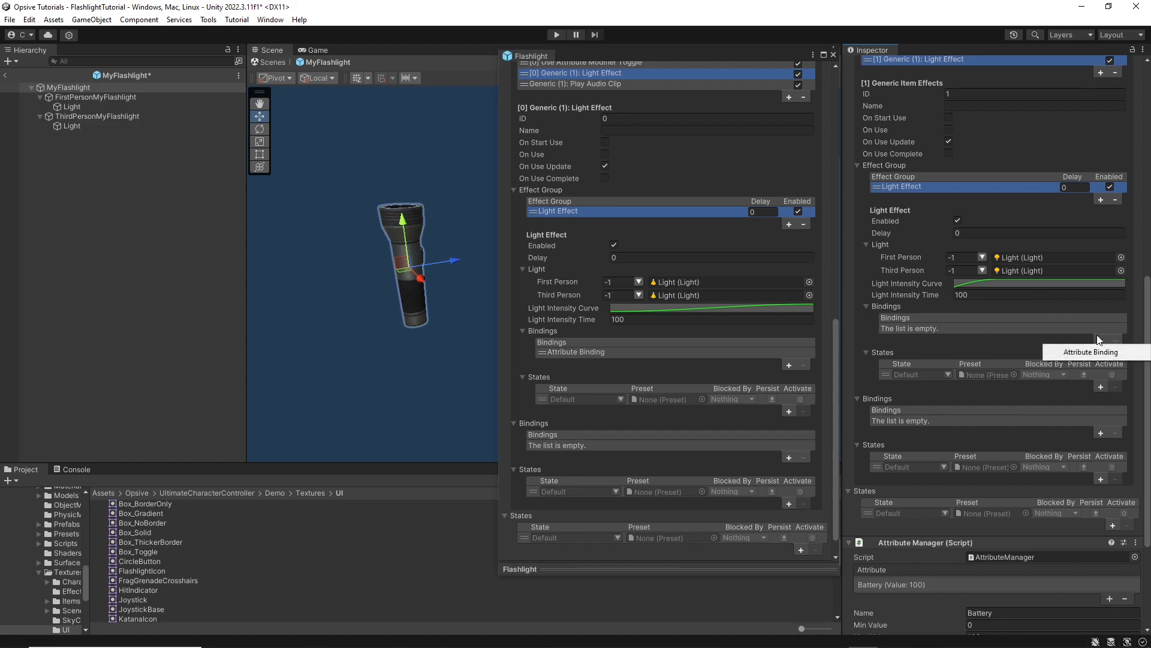
pyautogui.click(1069, 355)
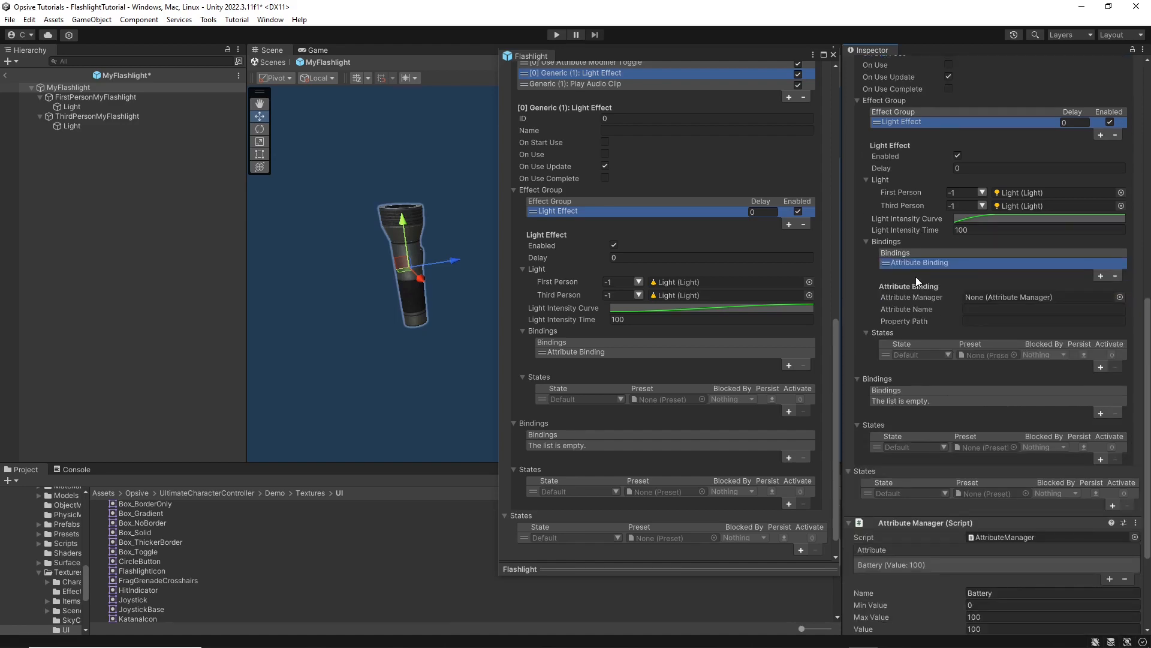
pyautogui.scroll(1, 915, 275)
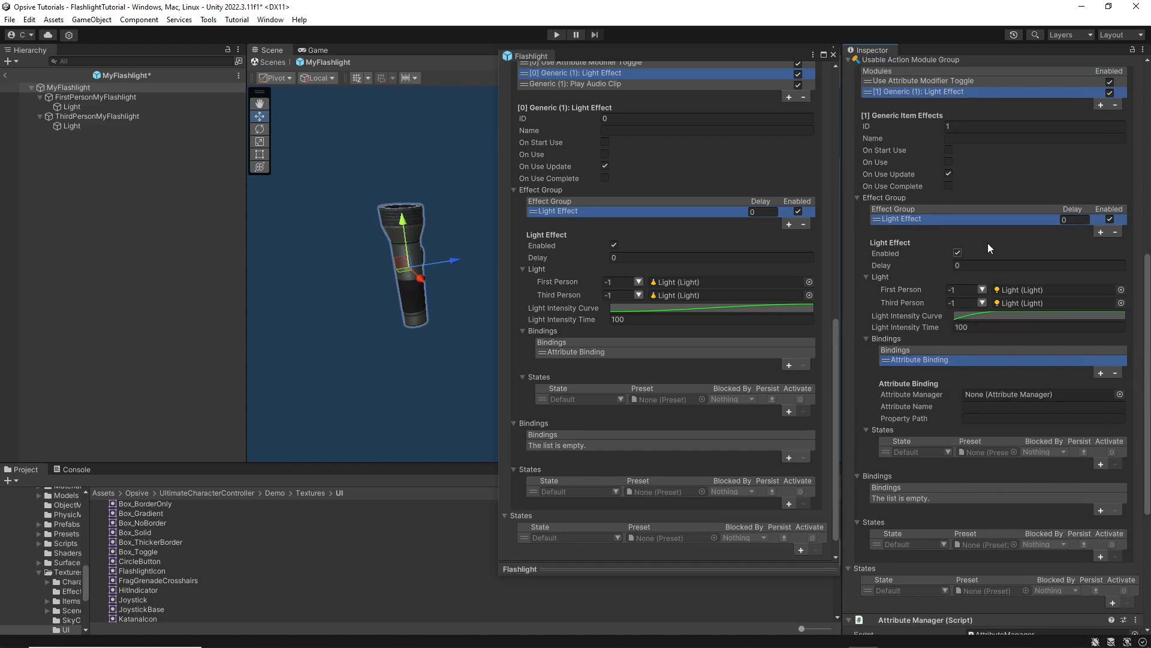
pyautogui.scroll(-7, 984, 255)
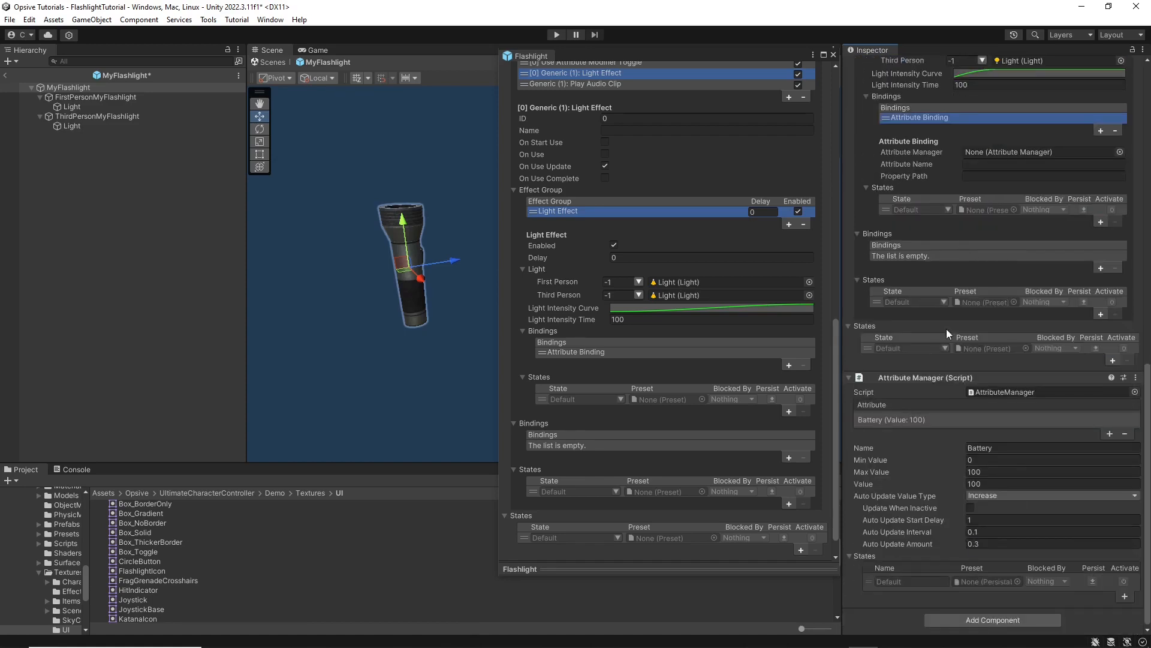
pyautogui.scroll(3, 965, 303)
pyautogui.moveTo(898, 478); pyautogui.dragTo(991, 251)
# Set the Attribute Binding's Attribute Name to Battery and its Property Path to LightIntensityTime.
pyautogui.click(988, 263)
pyautogui.write('Battery')
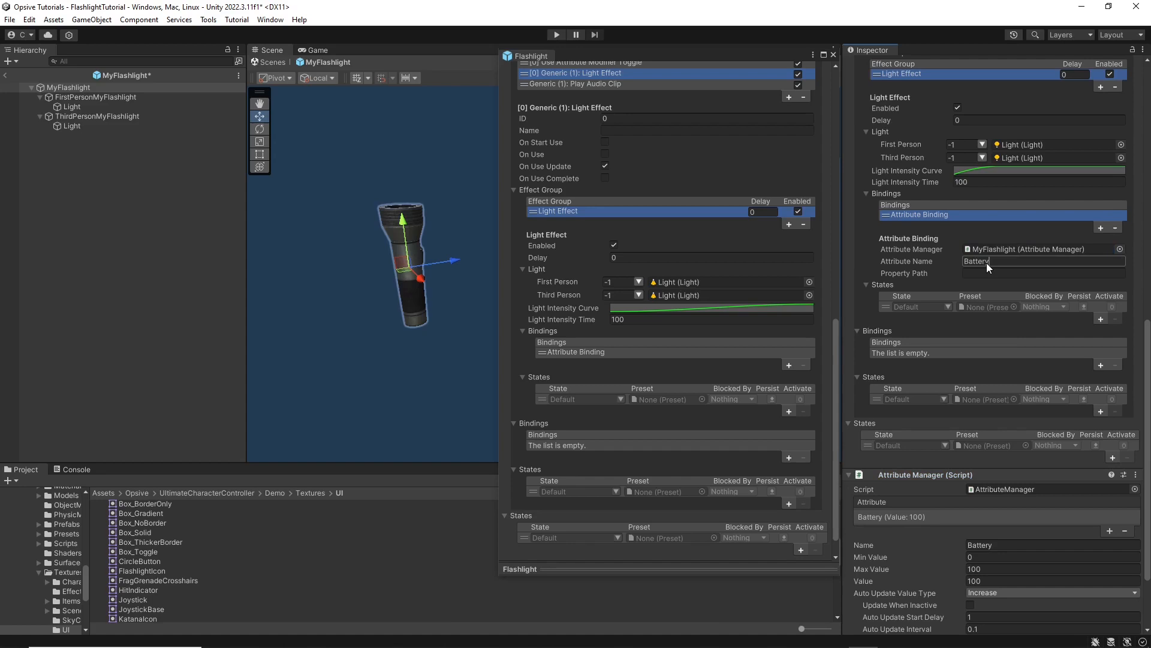
pyautogui.click(985, 271)
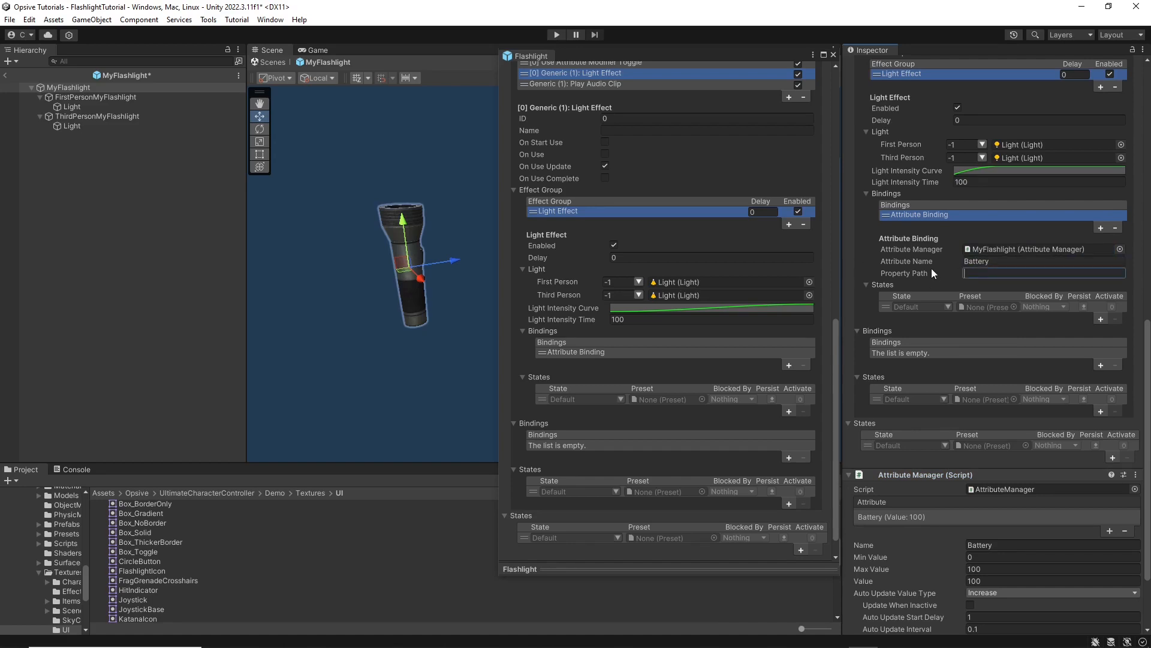
pyautogui.write('LightIntensityTime')
pyautogui.press('Return')
pyautogui.scroll(-3, 1020, 378)
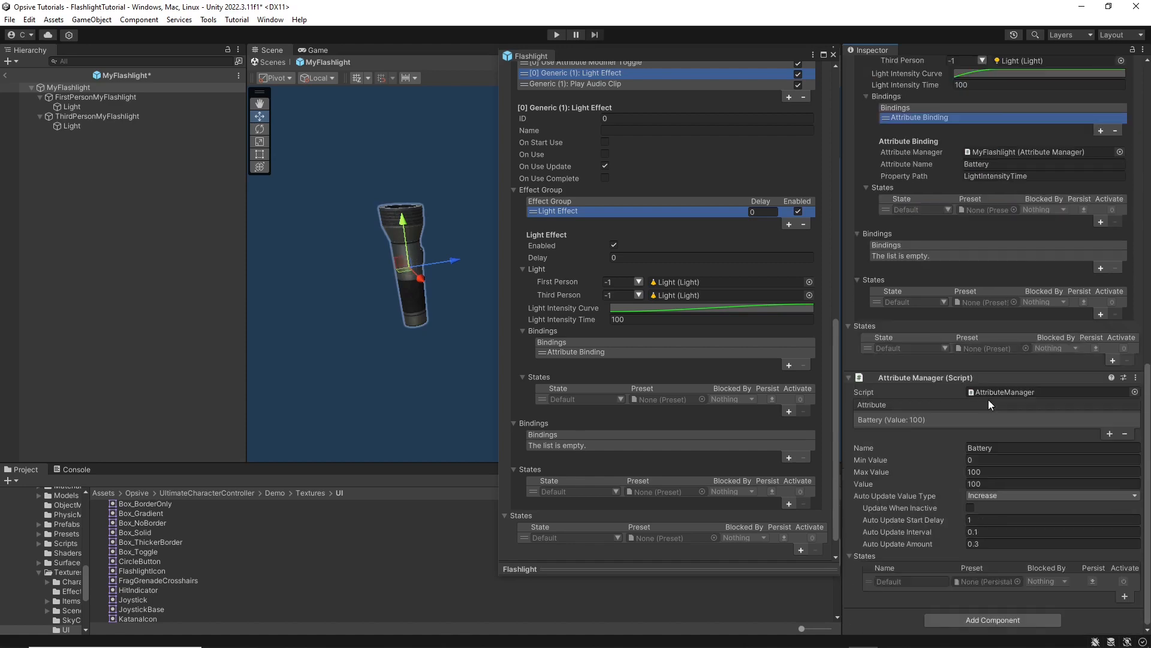
pyautogui.scroll(7, 999, 393)
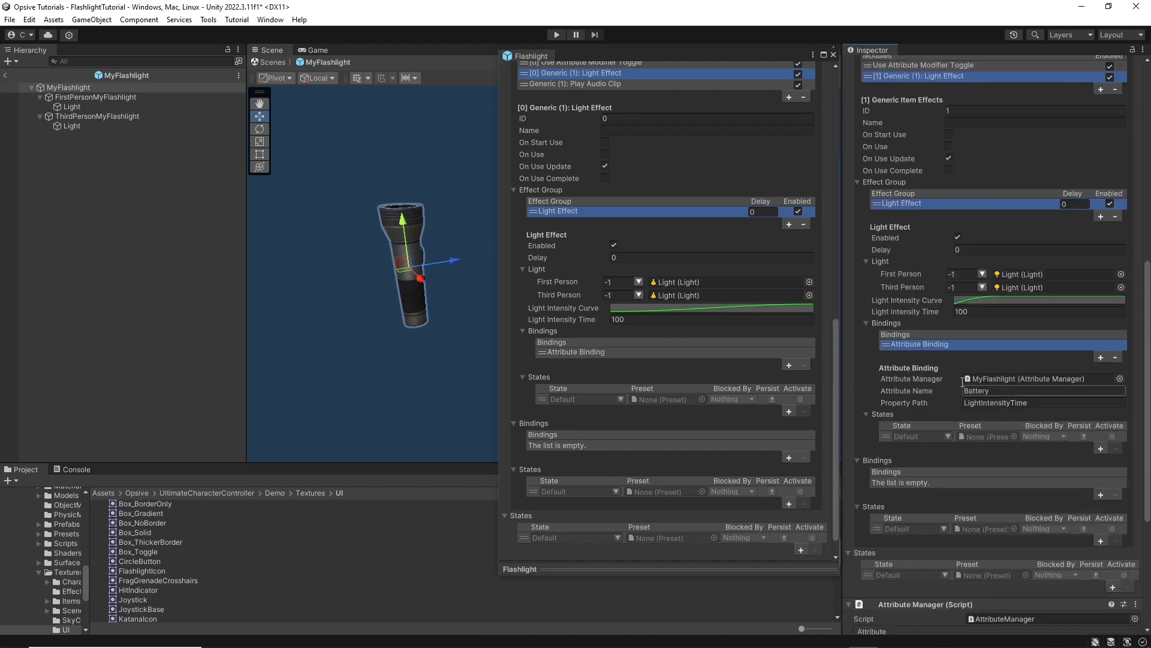
# Add another Generic Item Effects module to MyFlashlight and show the demo Flashlight's Play Audio Clip module for comparison.
pyautogui.scroll(3, 674, 322)
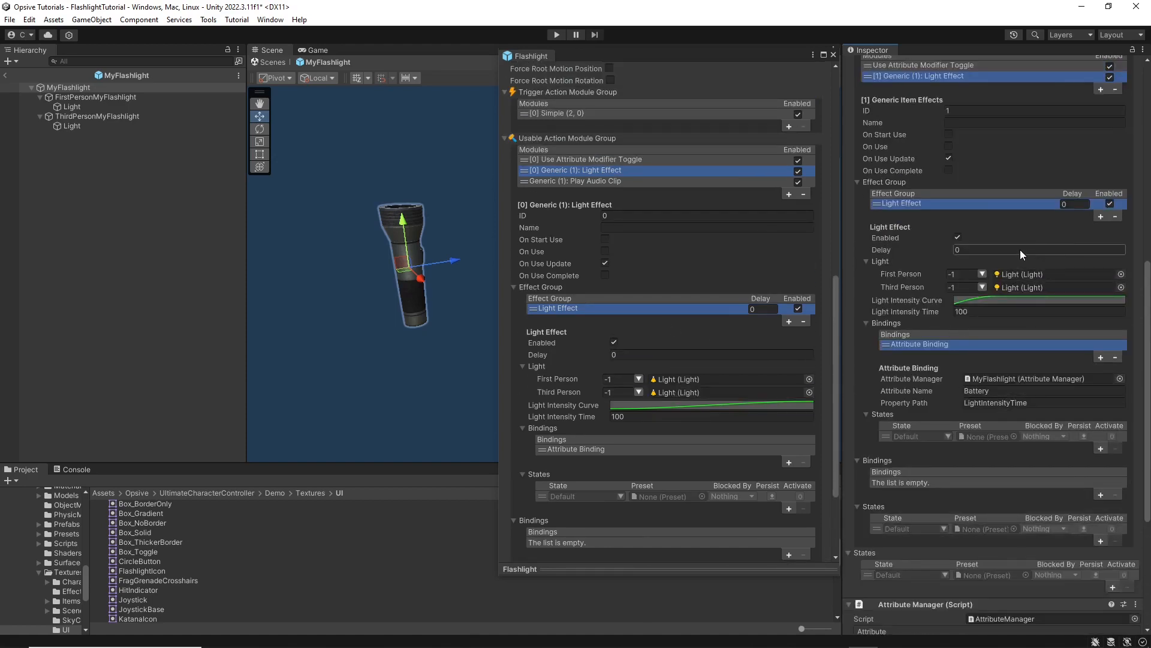
pyautogui.scroll(2, 1009, 250)
pyautogui.click(1100, 154)
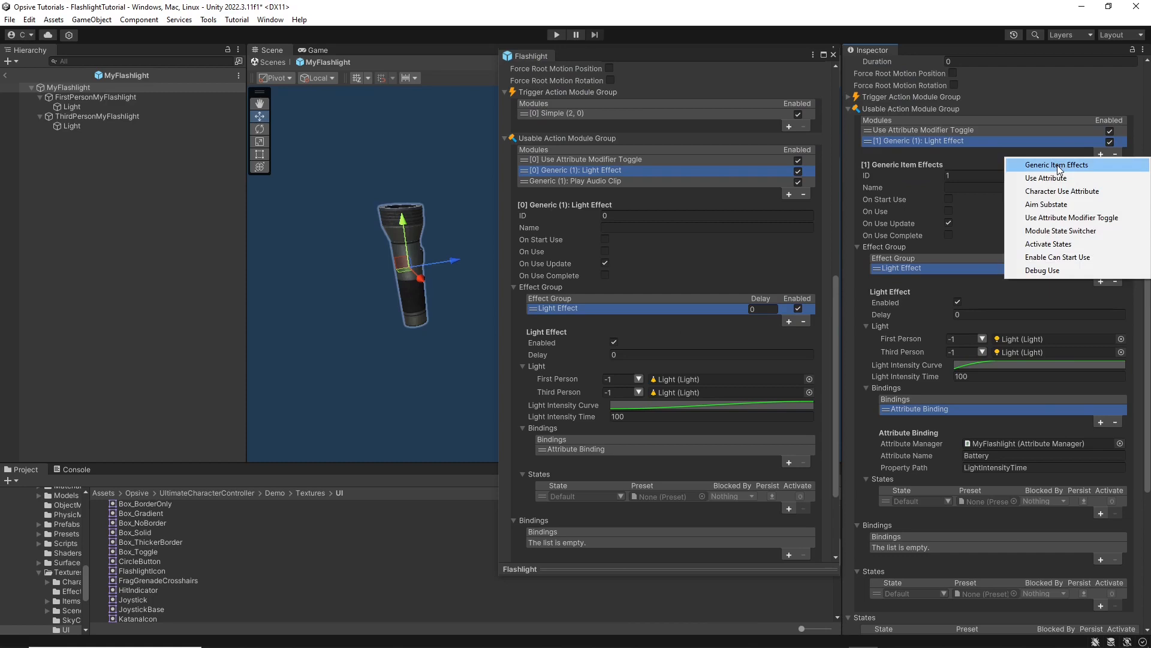
pyautogui.click(1073, 161)
pyautogui.click(589, 184)
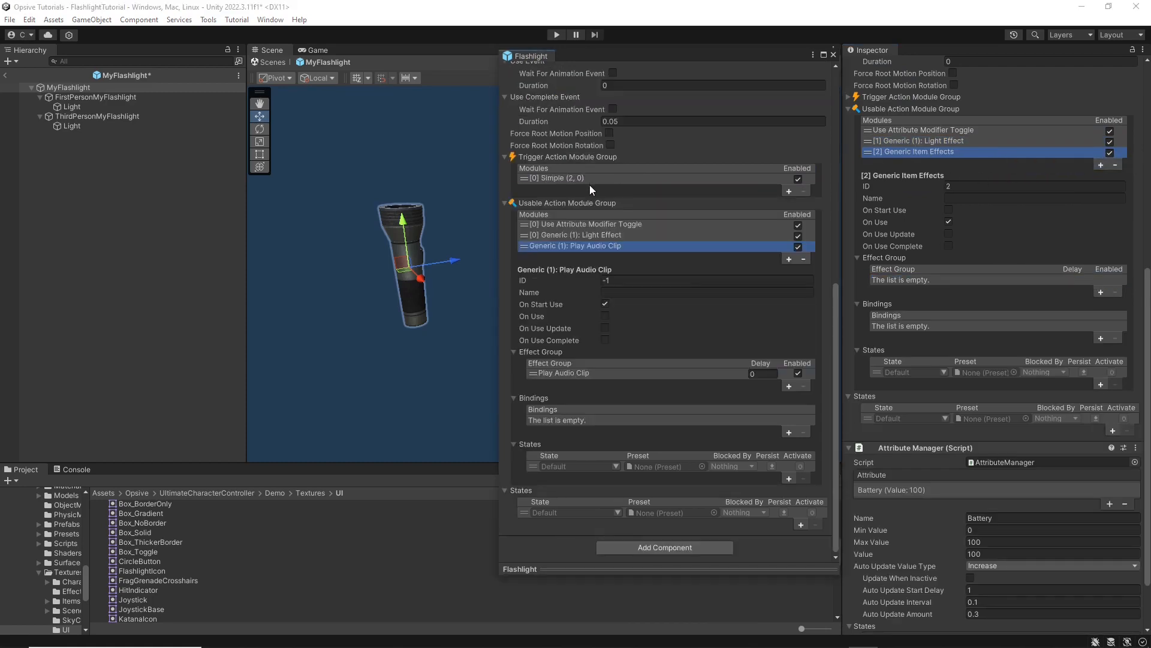
# Add a Play Audio Clip effect to MyFlashlight's new Generic Item Effects module, with FlashlightSwitch as its audio clip.
pyautogui.click(1101, 293)
pyautogui.click(1067, 354)
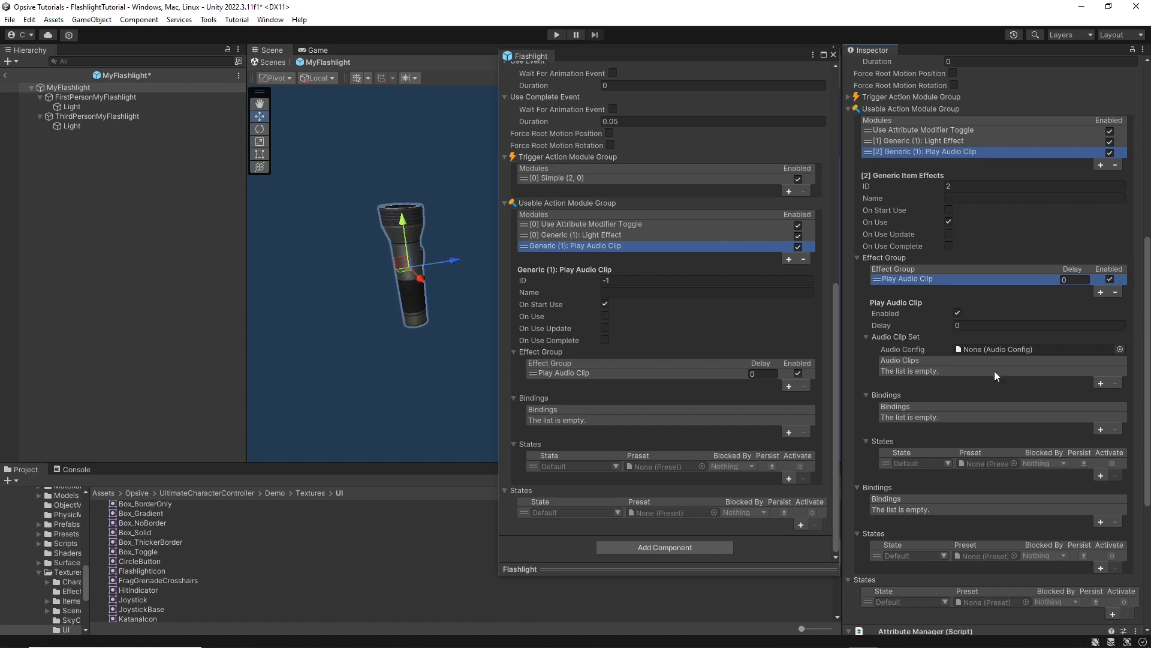
pyautogui.click(1101, 383)
pyautogui.click(689, 373)
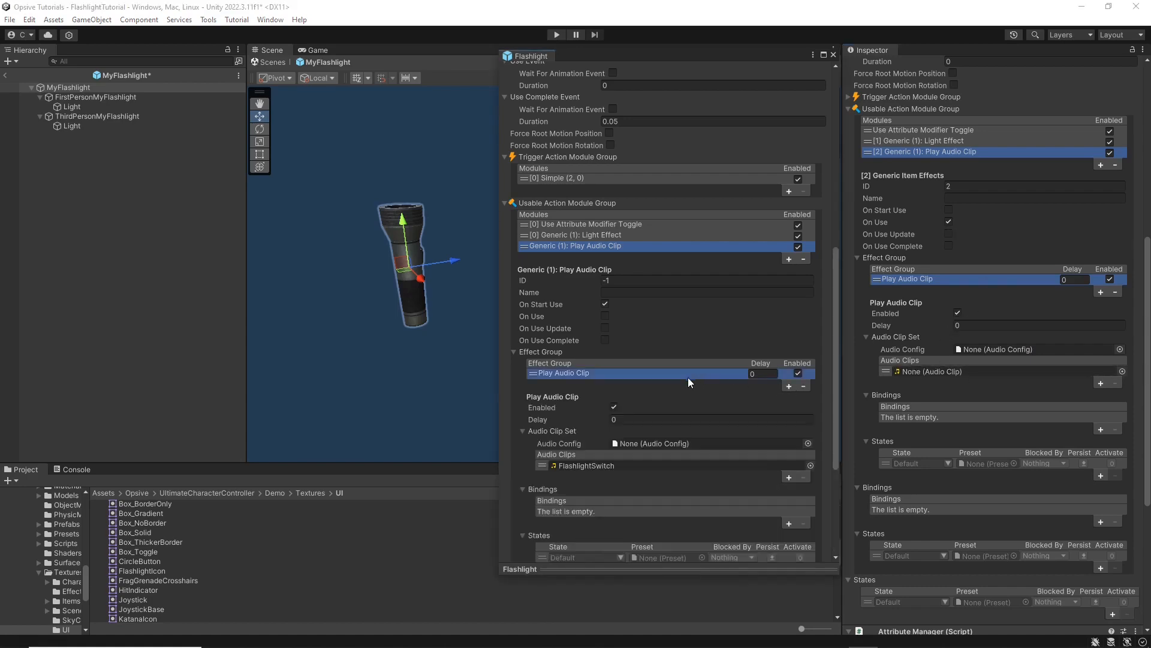
pyautogui.scroll(-3, 628, 405)
pyautogui.click(605, 399)
pyautogui.moveTo(147, 572); pyautogui.dragTo(933, 370)
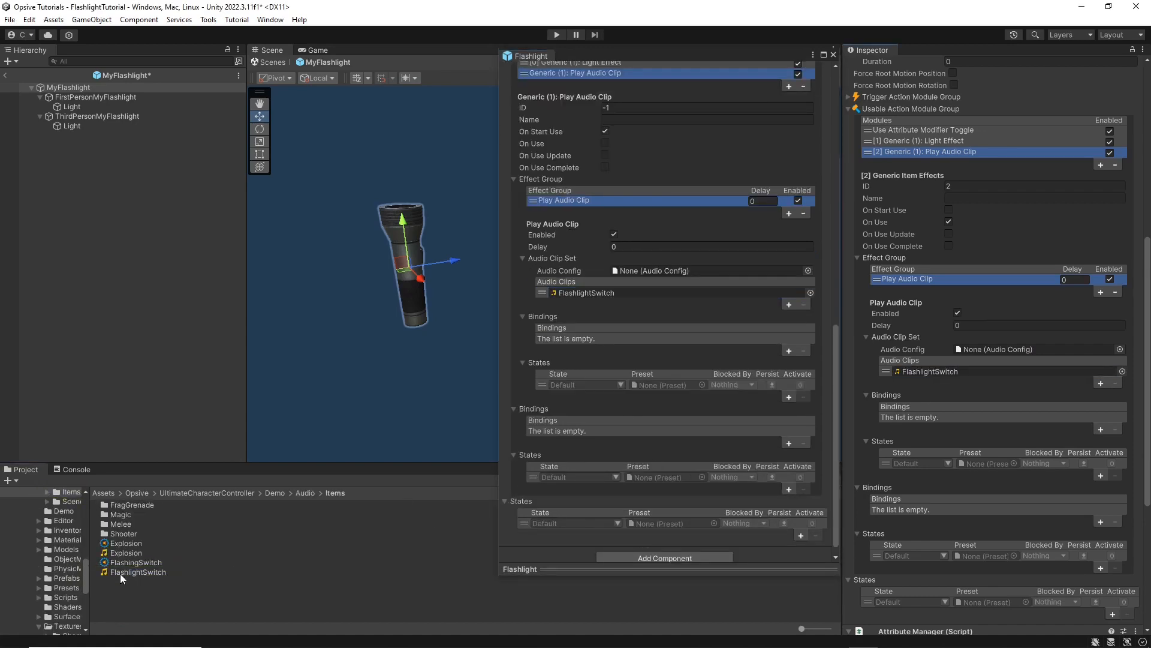
# Assign the FlashingSwitch audio config to MyFlashlight's Play Audio Clip effect and remove its FlashlightSwitch clip entry.
pyautogui.click(135, 562)
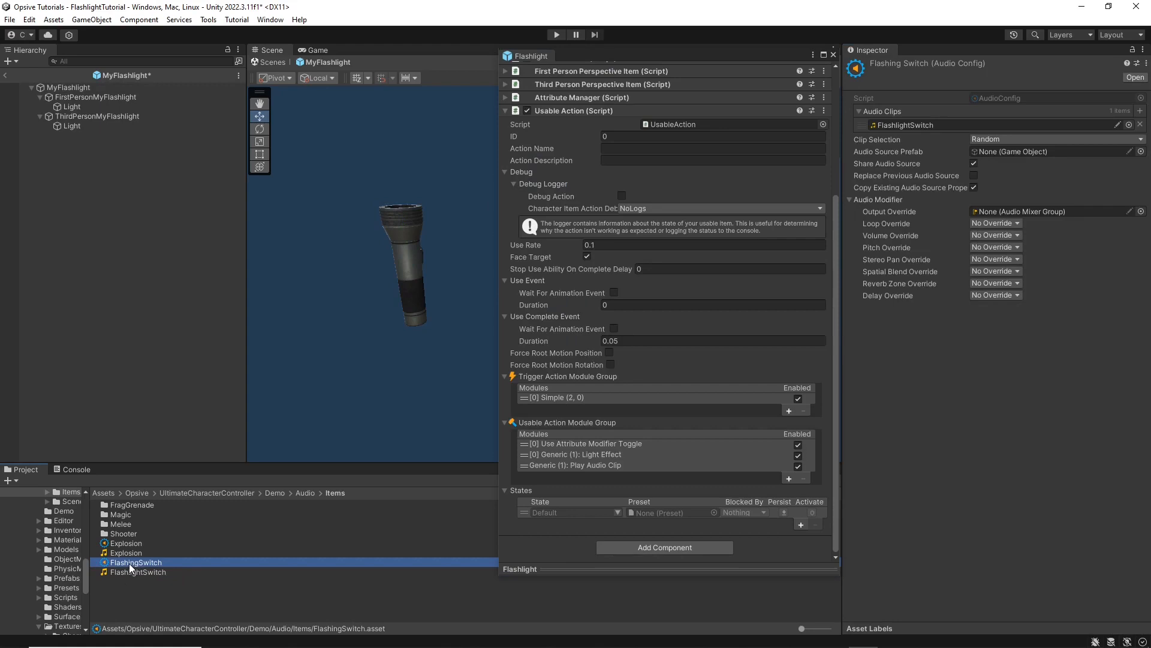
pyautogui.click(84, 88)
pyautogui.scroll(-5, 985, 256)
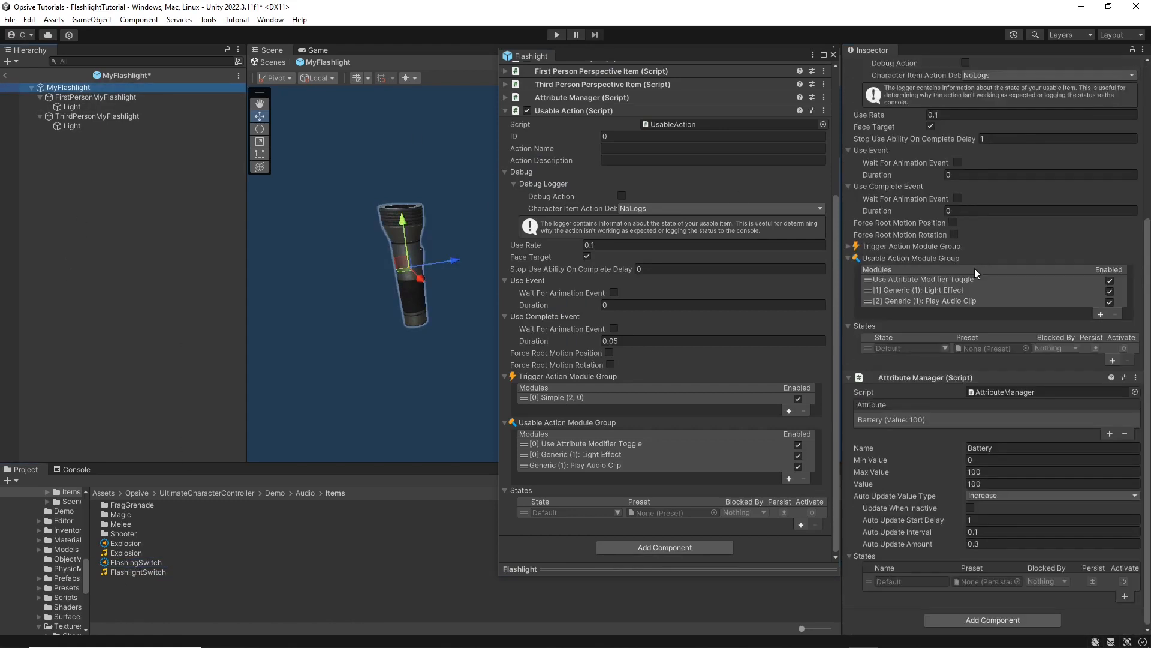
pyautogui.click(960, 300)
pyautogui.scroll(-3, 960, 300)
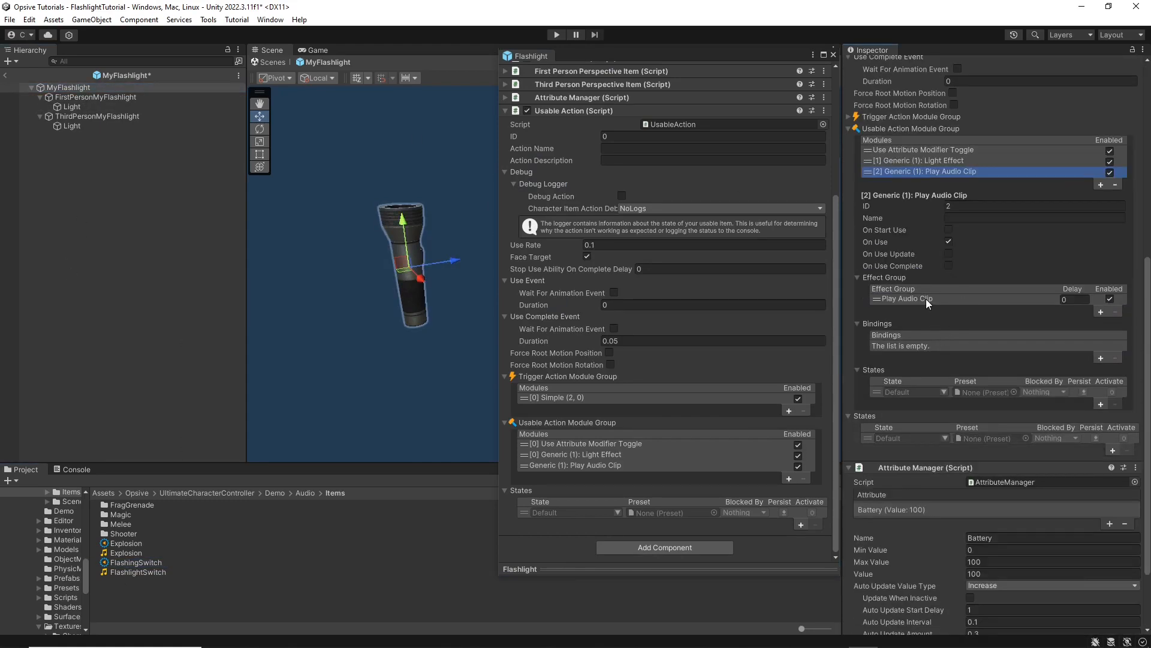
pyautogui.scroll(-2, 926, 298)
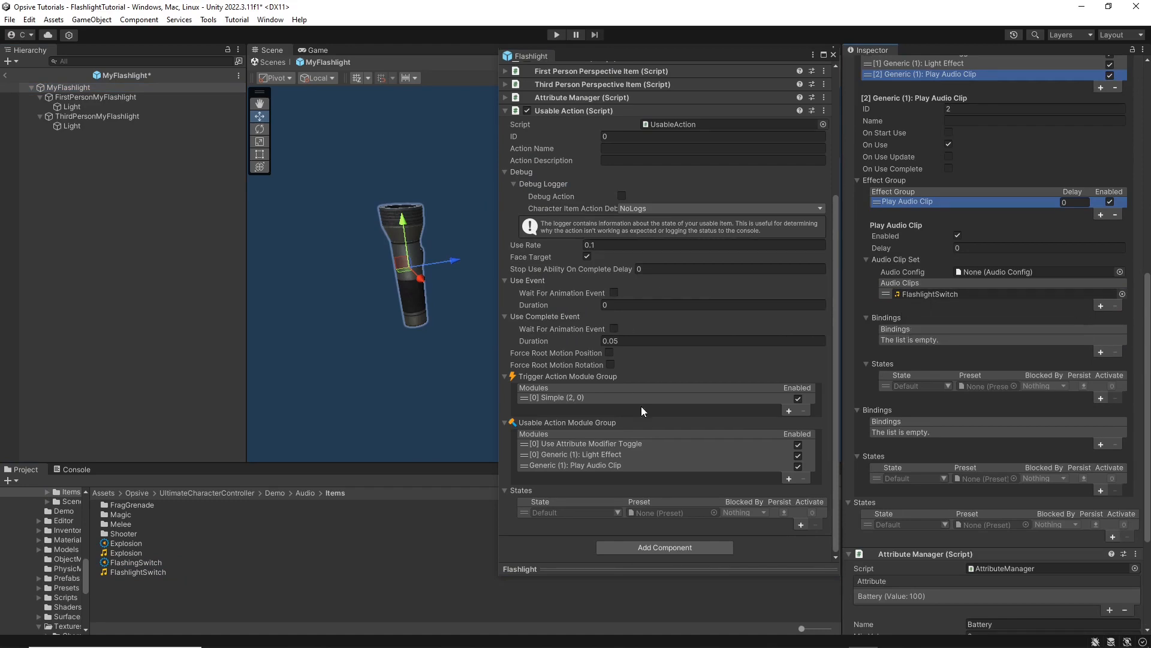
pyautogui.moveTo(135, 562); pyautogui.dragTo(1002, 271)
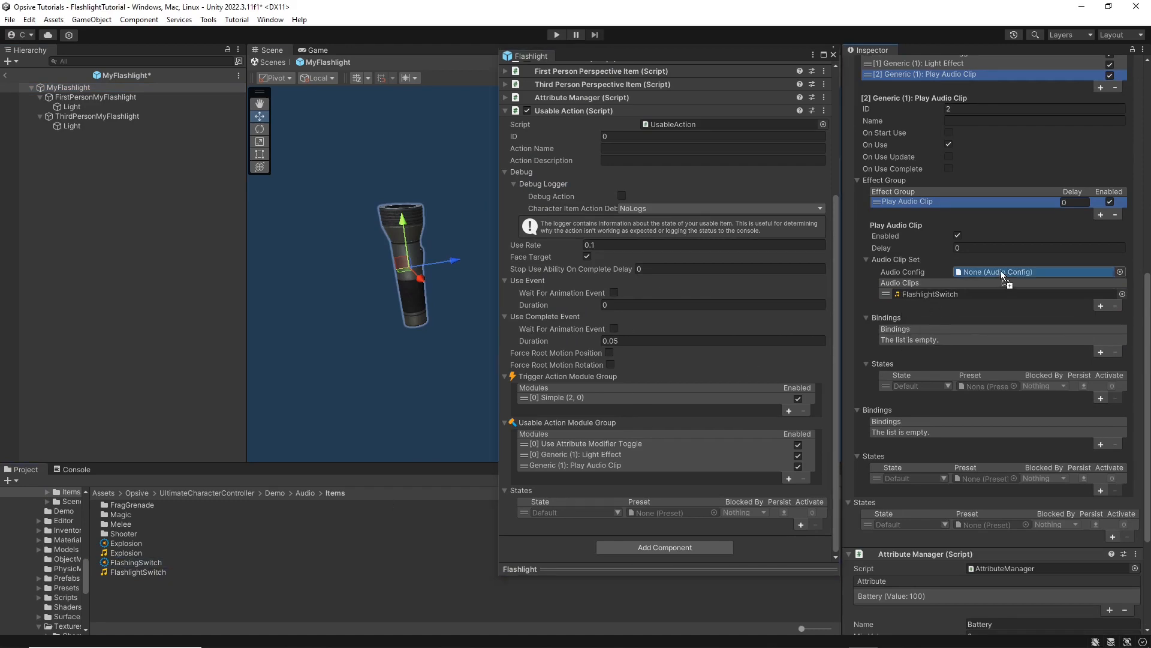
pyautogui.click(895, 294)
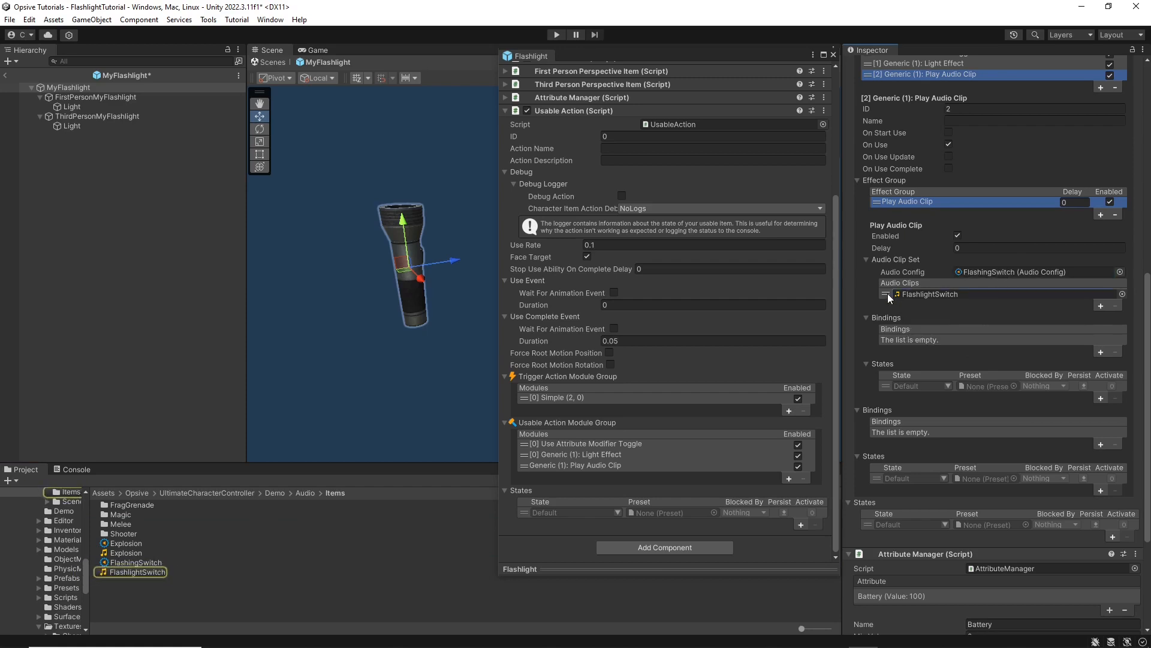
pyautogui.click(1116, 305)
# Make MyFlashlight's Play Audio Clip module run on On Start Use instead of On Use, matching the demo Flashlight.
pyautogui.click(594, 465)
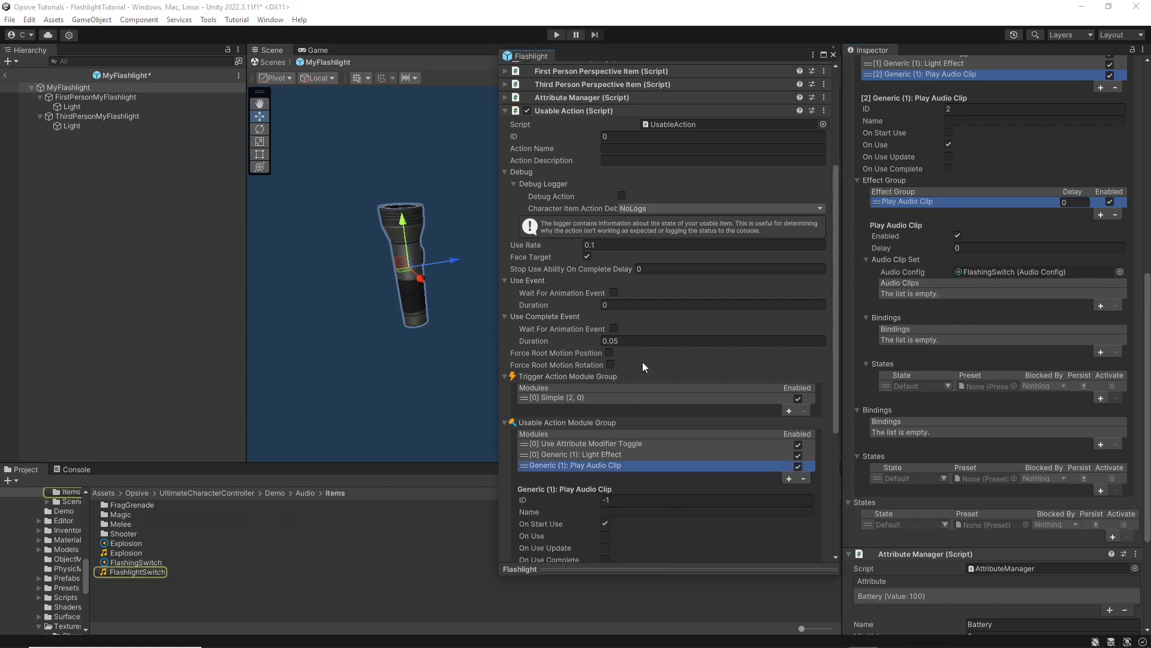
pyautogui.scroll(-5, 626, 401)
pyautogui.scroll(3, 934, 367)
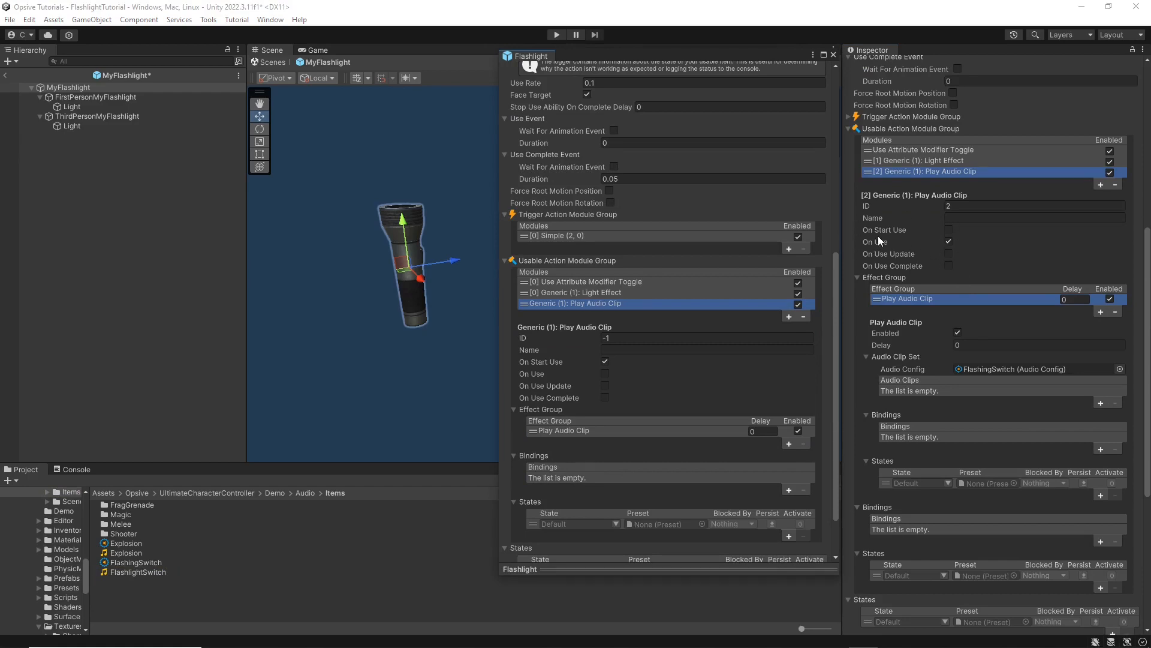
pyautogui.click(949, 229)
pyautogui.click(949, 241)
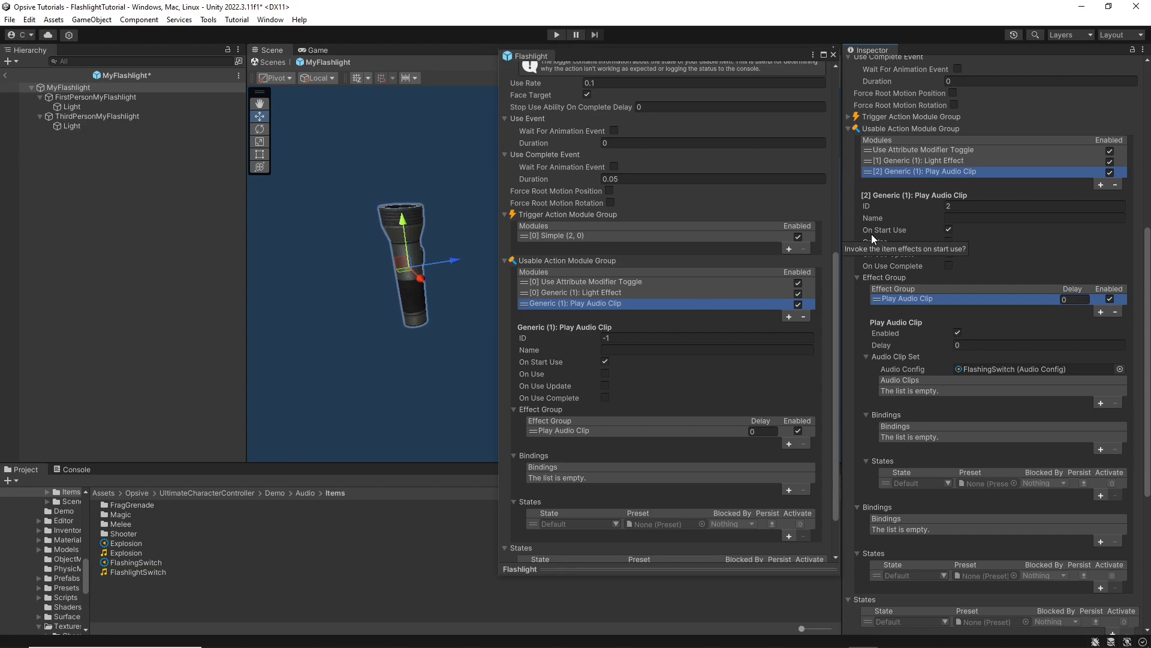
# Review the settings of MyFlashlight's Simple trigger module and close the demo Flashlight's properties window.
pyautogui.scroll(8, 998, 274)
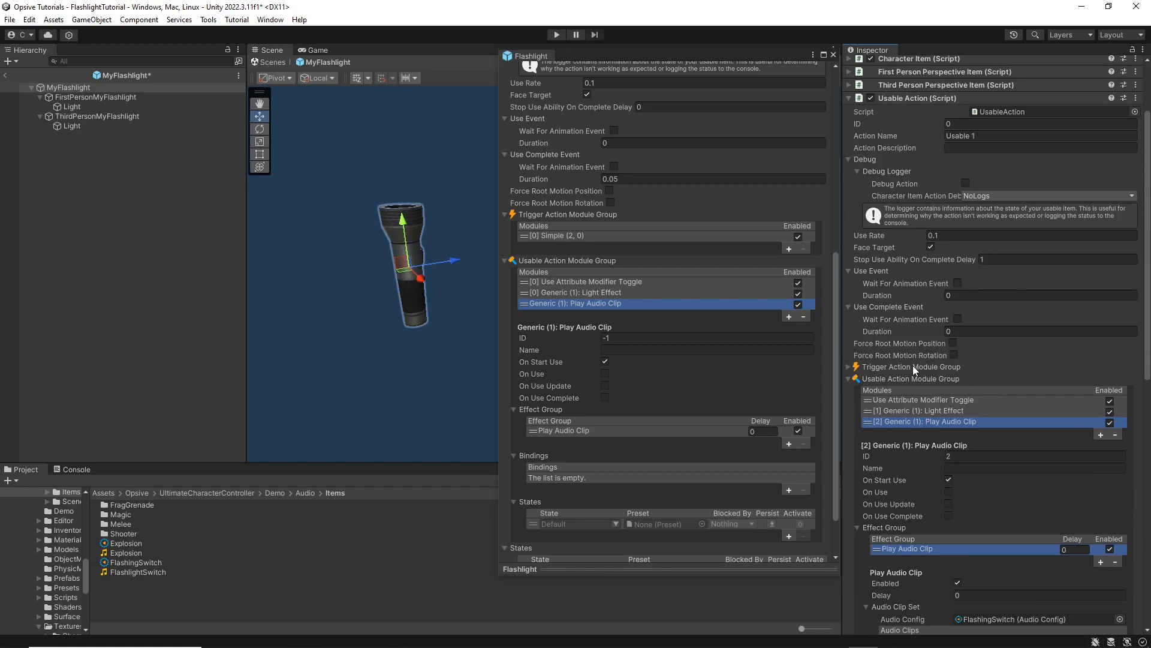
pyautogui.click(913, 366)
pyautogui.click(916, 388)
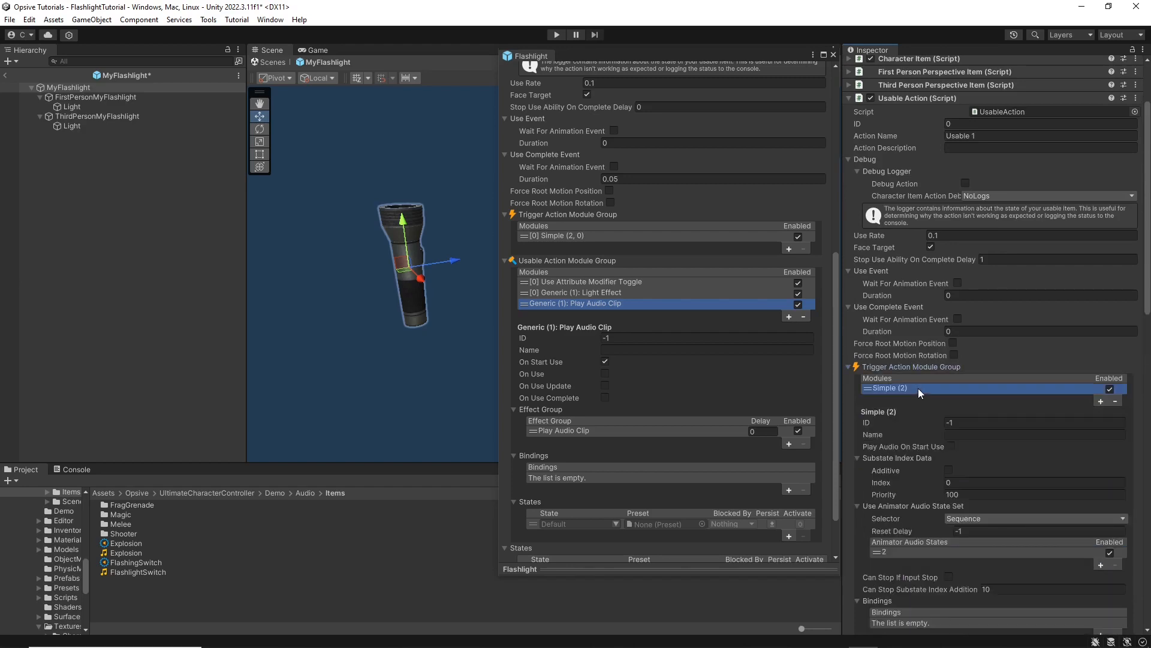
pyautogui.scroll(-3, 919, 387)
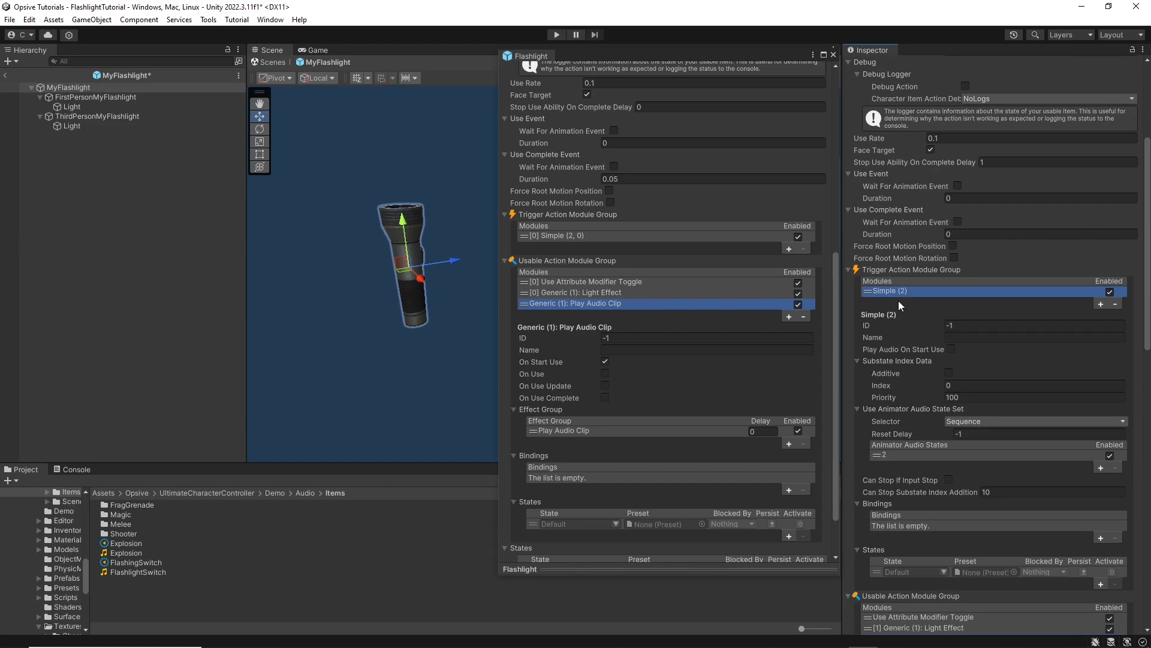
pyautogui.scroll(-5, 898, 321)
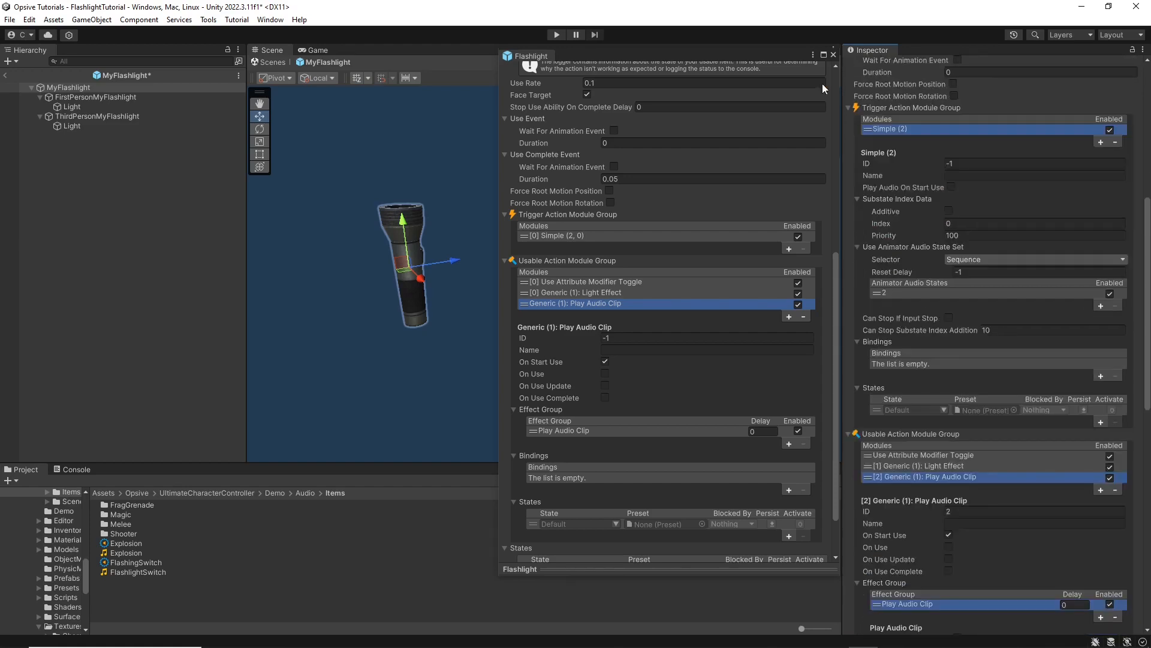
pyautogui.click(834, 56)
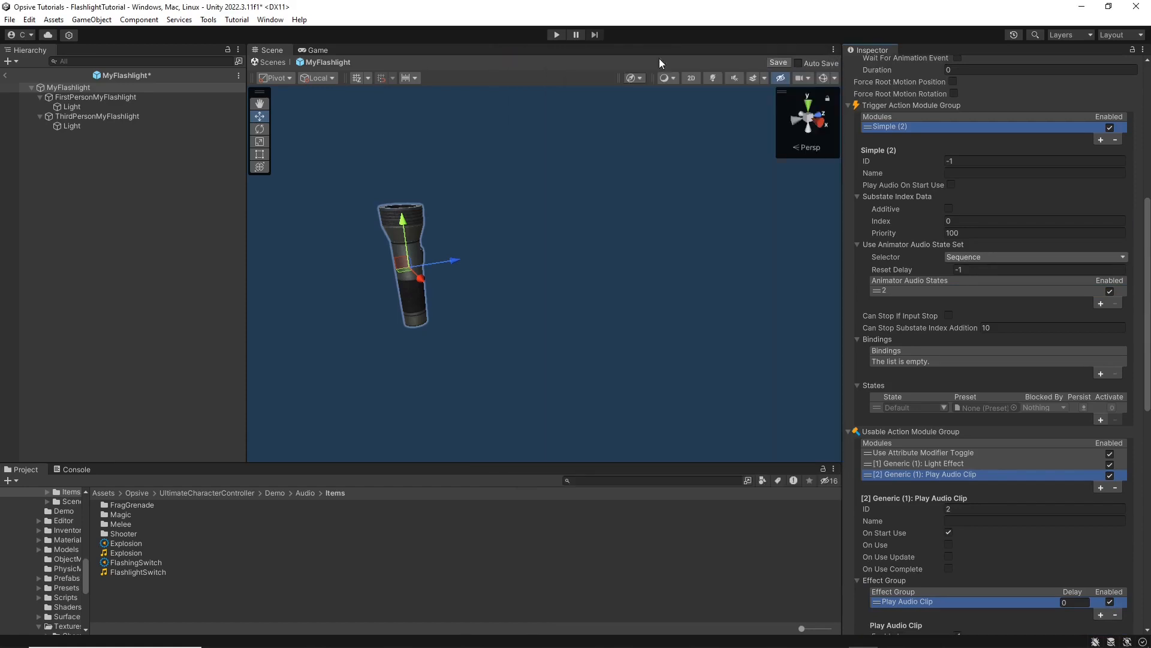
# Show the scene gizmos and change the type of both the first and third person Light objects to Spot.
pyautogui.click(82, 108)
pyautogui.keyDown('ctrl'); pyautogui.click(79, 128); pyautogui.keyUp('ctrl')
pyautogui.moveTo(486, 204); pyautogui.dragTo(419, 225, button='right')
pyautogui.press('w')
pyautogui.press('s')
pyautogui.click(823, 78)
pyautogui.click(975, 168)
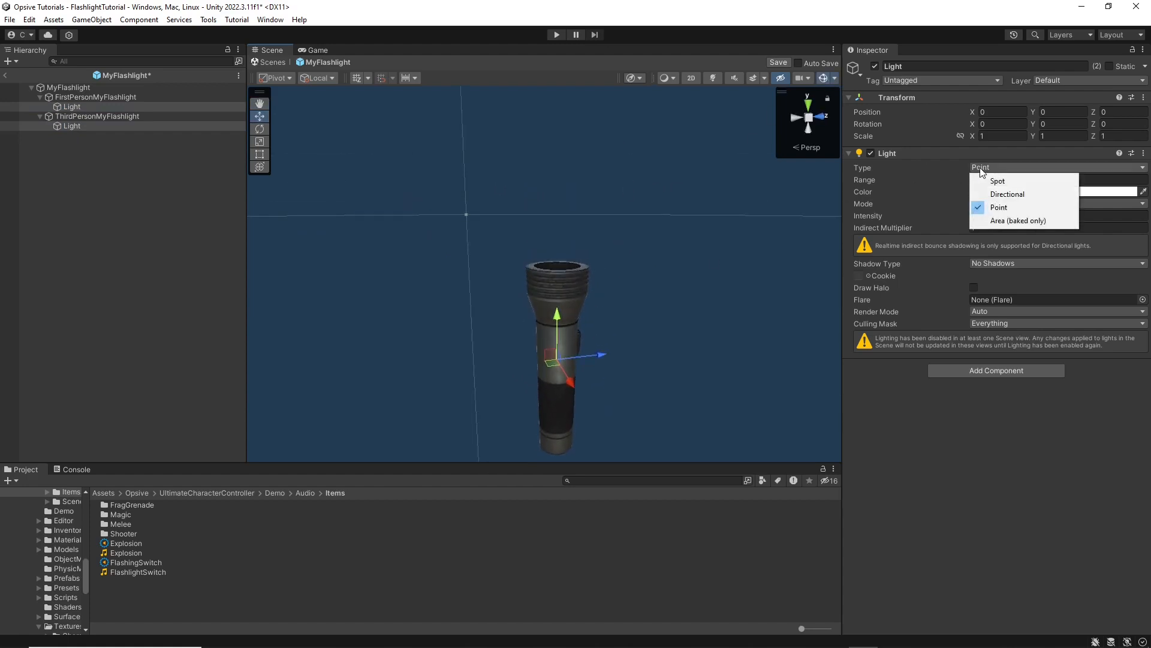
pyautogui.click(1005, 175)
# Rotate both lights to -90 on X and move them into the flashlight's head, at about 0.0987 on Y.
pyautogui.press('e')
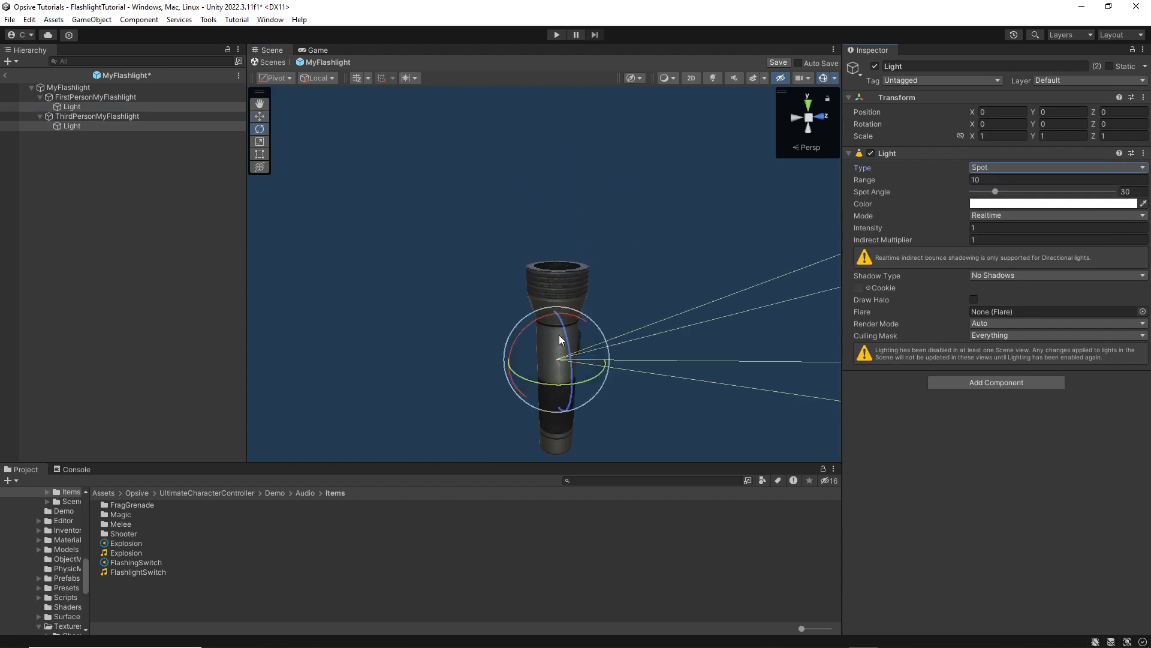
pyautogui.moveTo(537, 318); pyautogui.dragTo(447, 387)
pyautogui.press('w')
pyautogui.moveTo(557, 326); pyautogui.dragTo(574, 239)
pyautogui.press('w')
pyautogui.scroll(-2, 593, 240)
pyautogui.moveTo(584, 239); pyautogui.dragTo(640, 249, button='right')
pyautogui.press('e')
pyautogui.scroll(2, 601, 268)
pyautogui.scroll(-3, 596, 282)
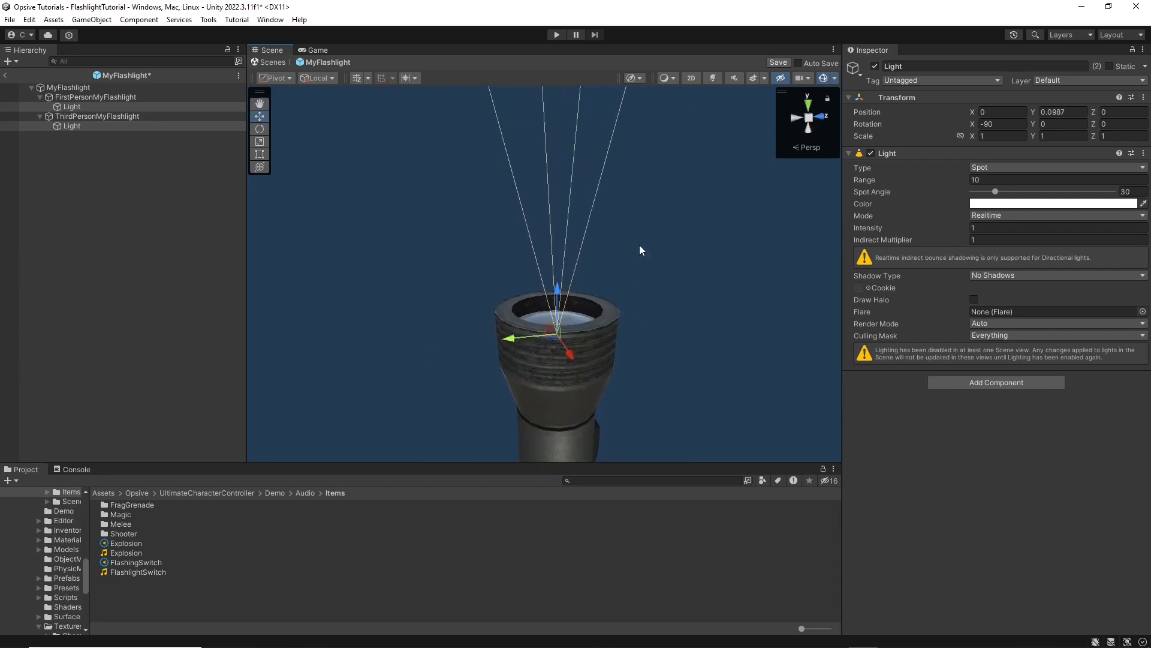
# Set the Spot Angle of both lights to 60 and their Intensity to 2.
pyautogui.click(1137, 192)
pyautogui.write('50')
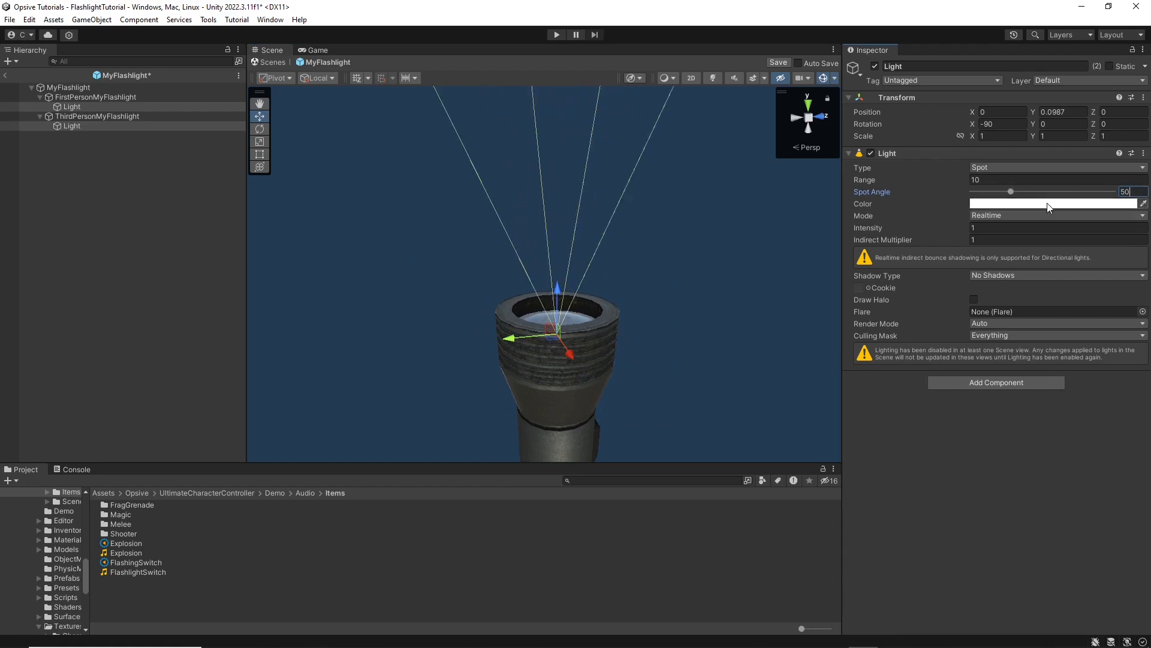
pyautogui.write('60')
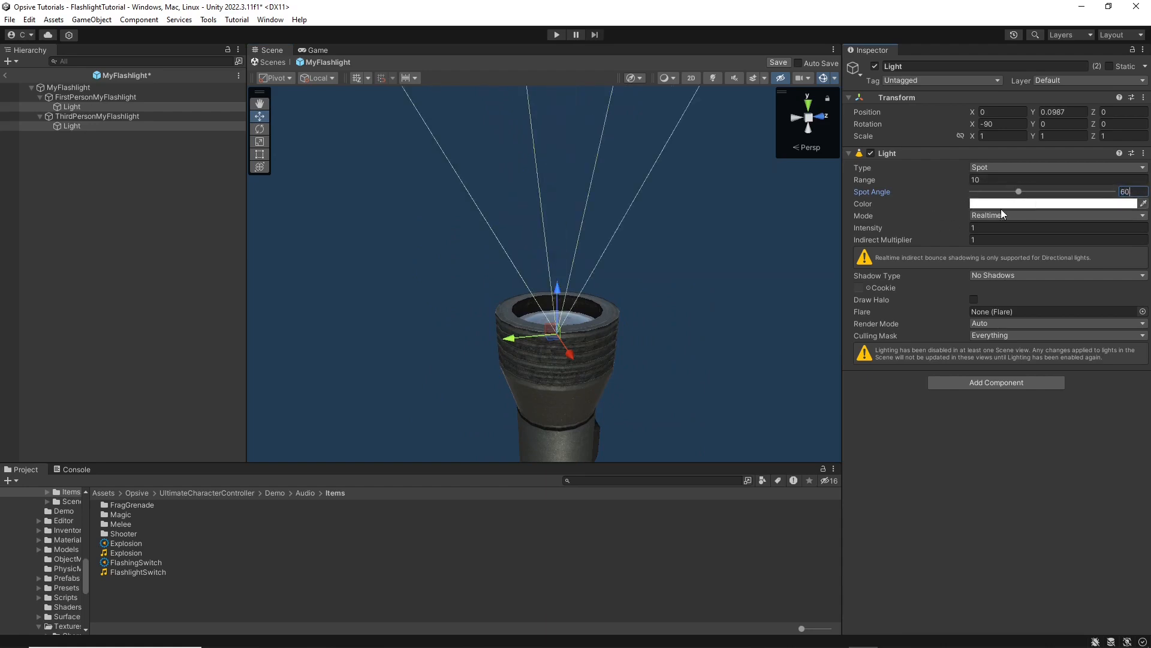
pyautogui.moveTo(685, 420); pyautogui.dragTo(623, 329, button='right')
pyautogui.press('s')
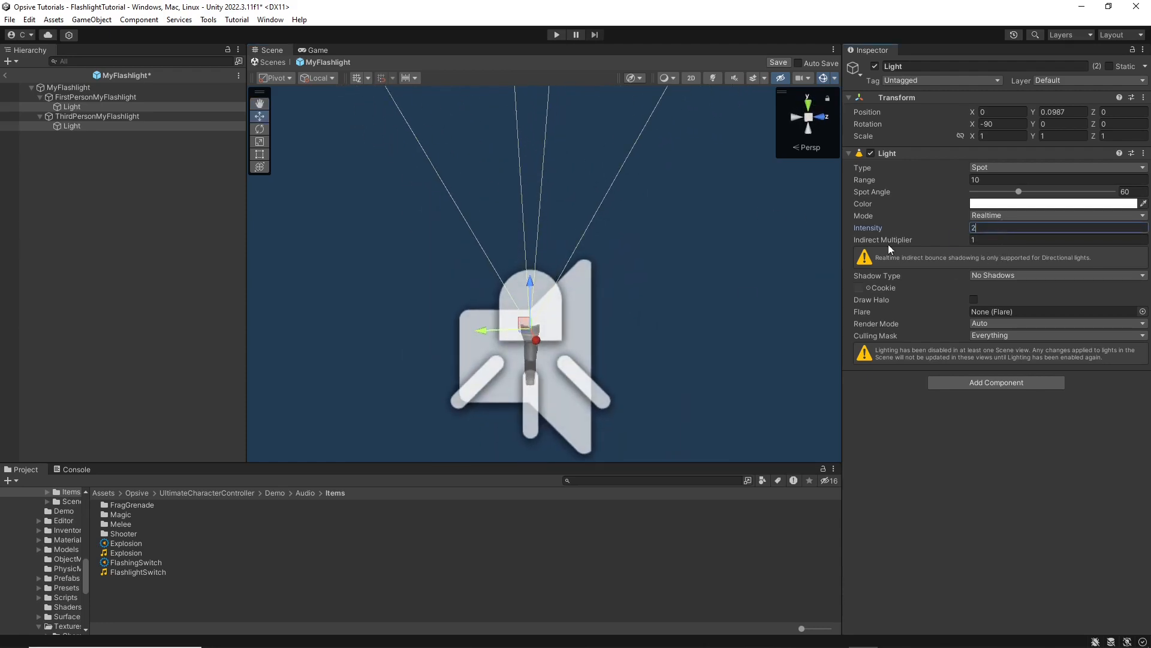
# Leave the MyFlashlight prefab and save its changes.
pyautogui.click(133, 248)
pyautogui.click(5, 75)
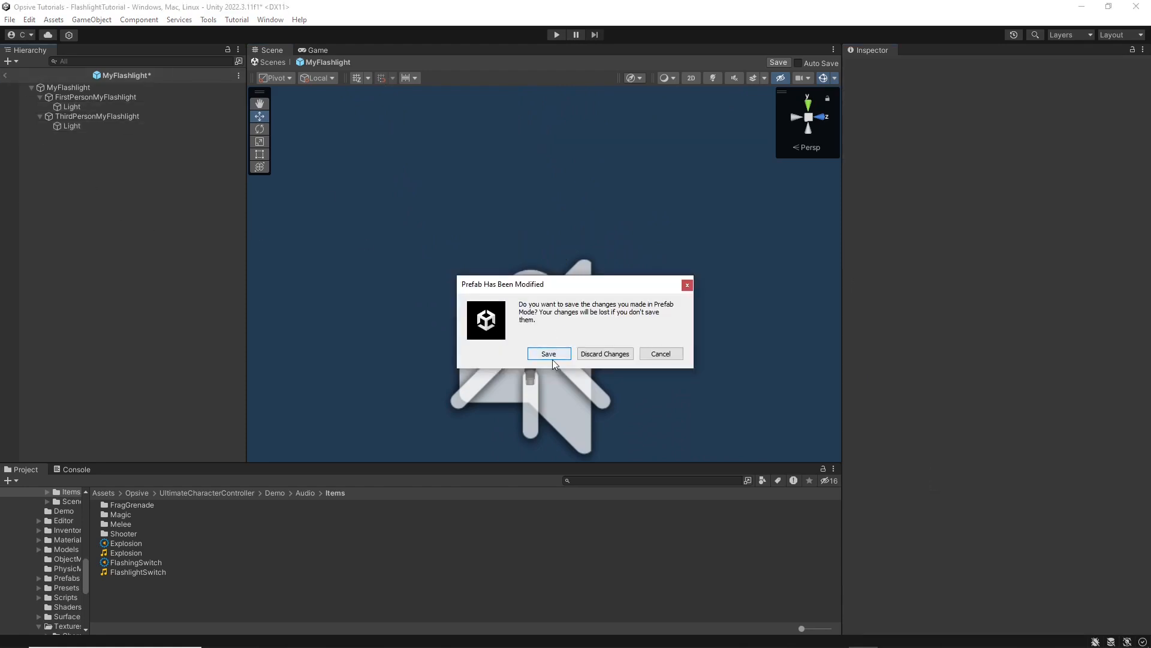
pyautogui.click(552, 355)
# Expand AtlasBase's whole hierarchy and examine the FlashlightParent object under the right hand's Items object.
pyautogui.moveTo(552, 352); pyautogui.dragTo(571, 276, button='right')
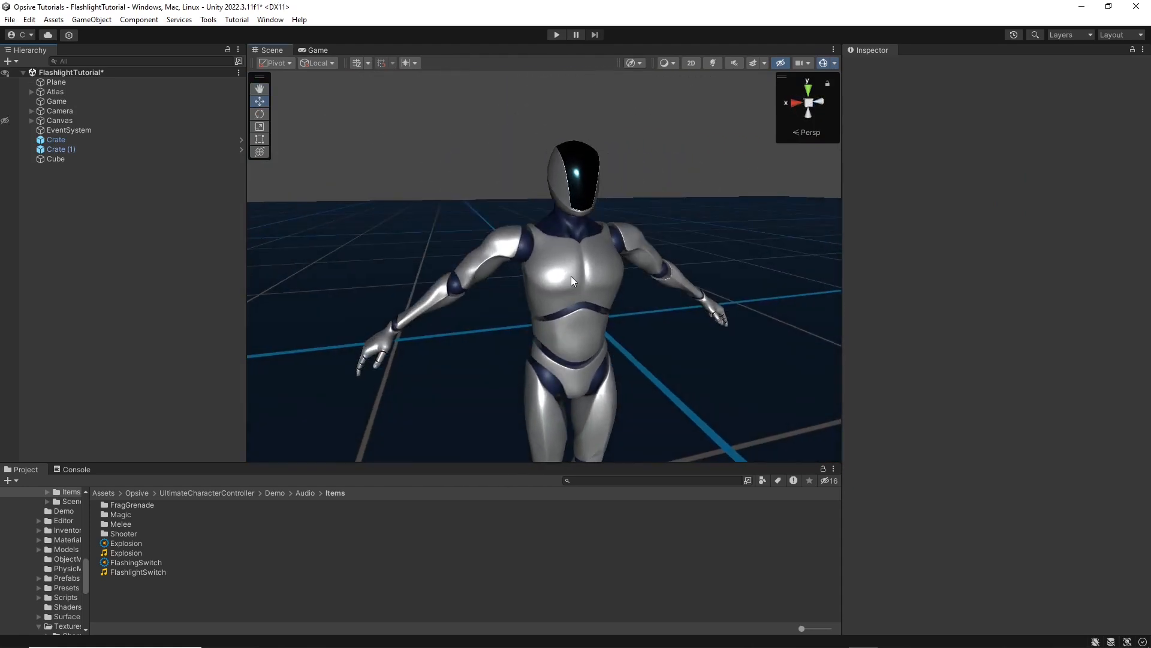
pyautogui.click(571, 276)
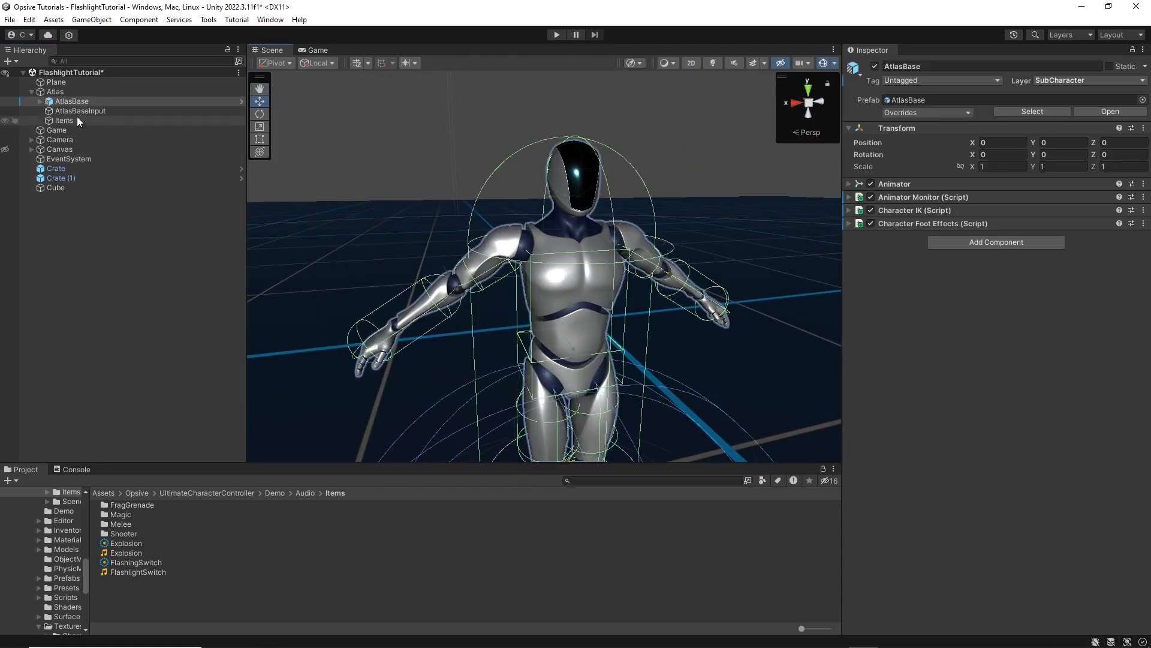
pyautogui.keyDown('alt'); pyautogui.click(38, 101); pyautogui.keyUp('alt')
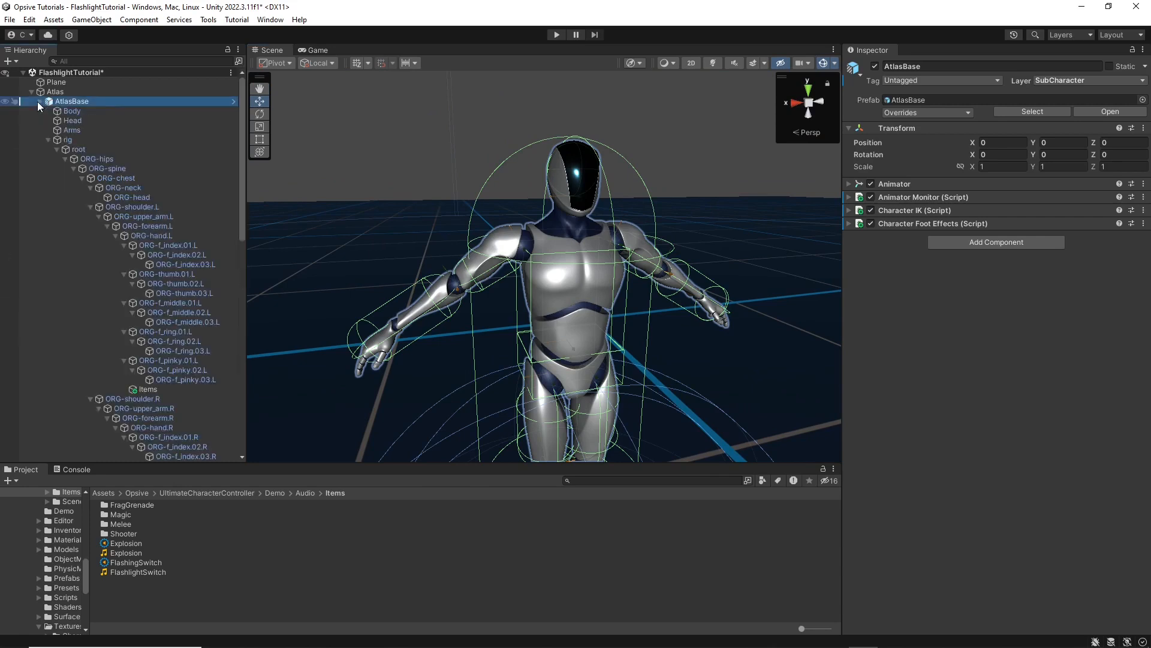
pyautogui.moveTo(247, 236); pyautogui.dragTo(316, 232)
pyautogui.scroll(-8, 291, 227)
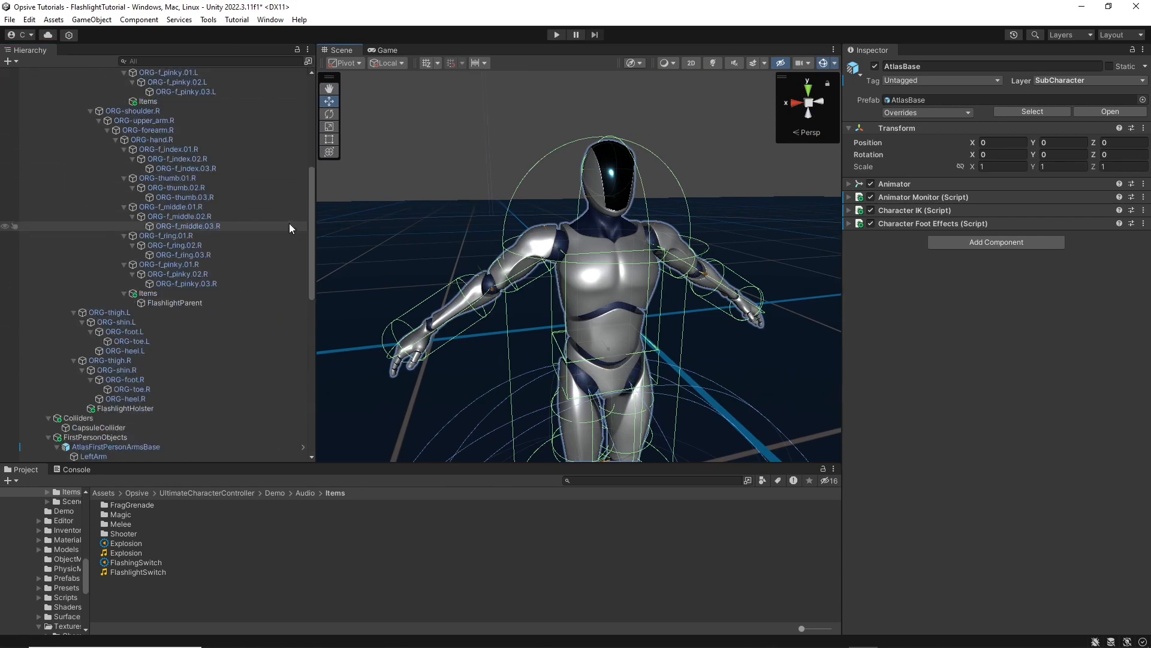
pyautogui.click(218, 301)
pyautogui.moveTo(420, 273); pyautogui.dragTo(552, 242, button='right')
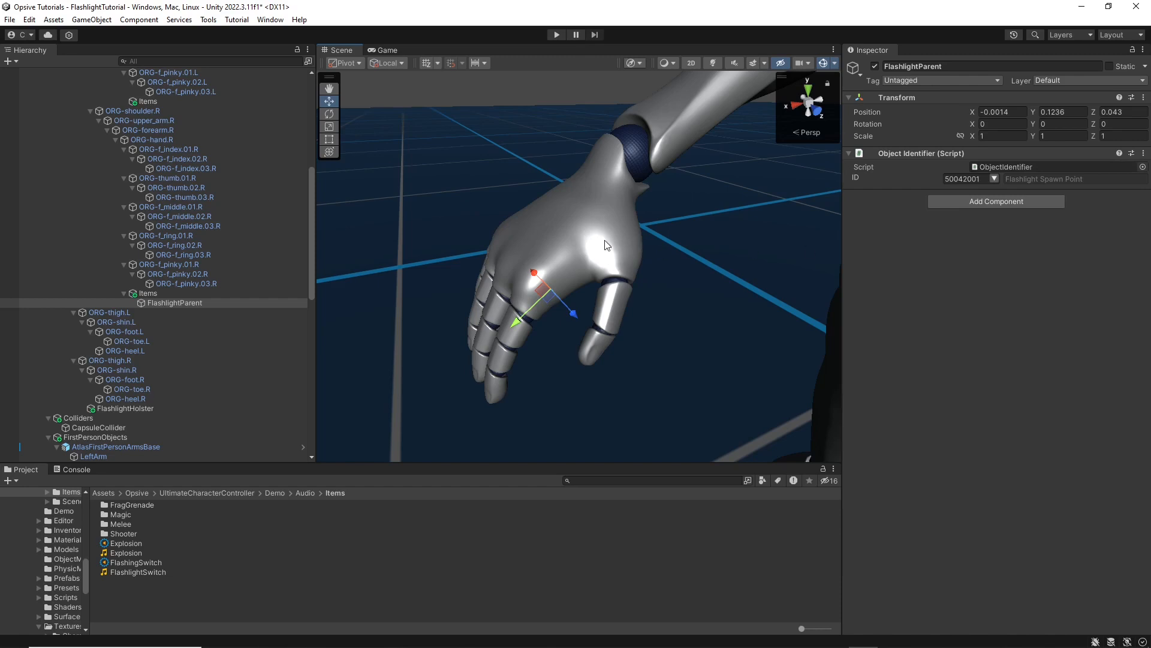
# Check the right hand's Items slot component, then view FlashlightParent's placement in the hand from several angles.
pyautogui.click(172, 295)
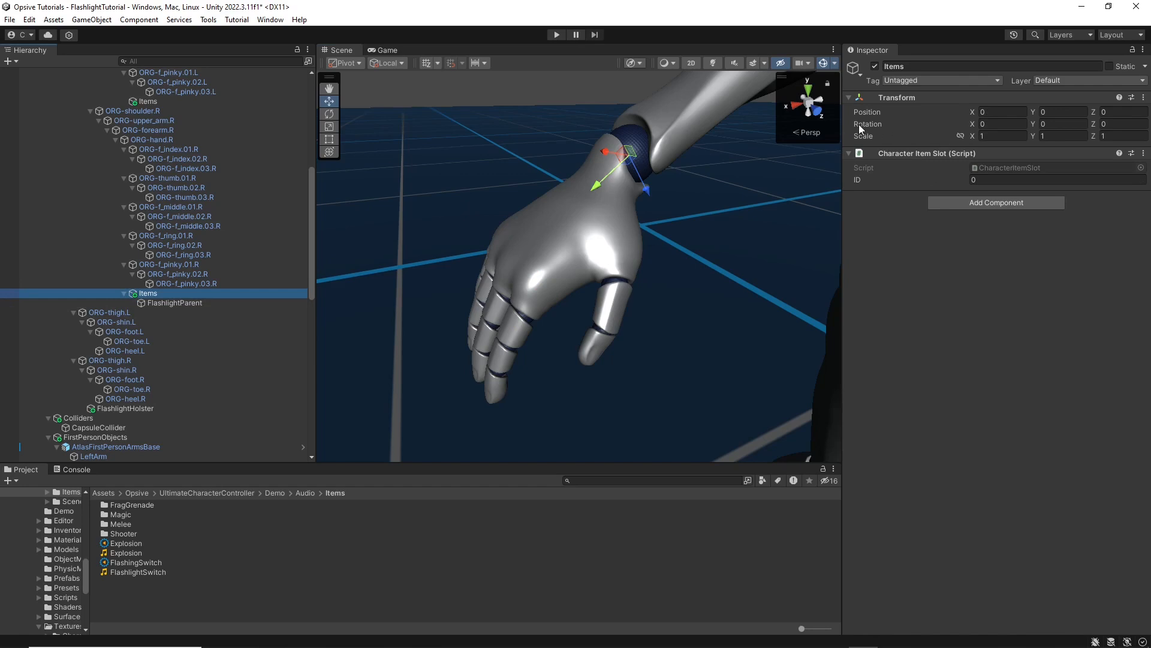
pyautogui.click(181, 304)
pyautogui.keyDown('alt'); pyautogui.moveTo(594, 258); pyautogui.dragTo(492, 199); pyautogui.keyUp('alt')
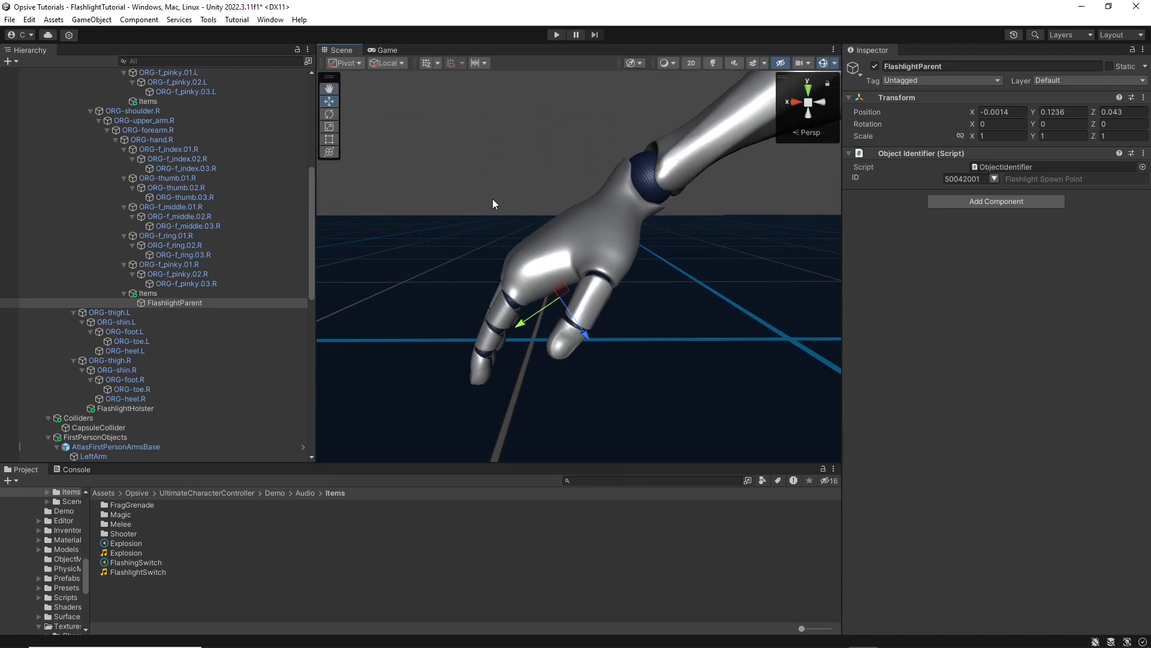
pyautogui.keyDown('alt'); pyautogui.moveTo(493, 203); pyautogui.dragTo(578, 230); pyautogui.keyUp('alt')
# Locate the FlashlightParent under the first person arms' right hand Items object and examine its placement in the scene.
pyautogui.scroll(-8, 186, 252)
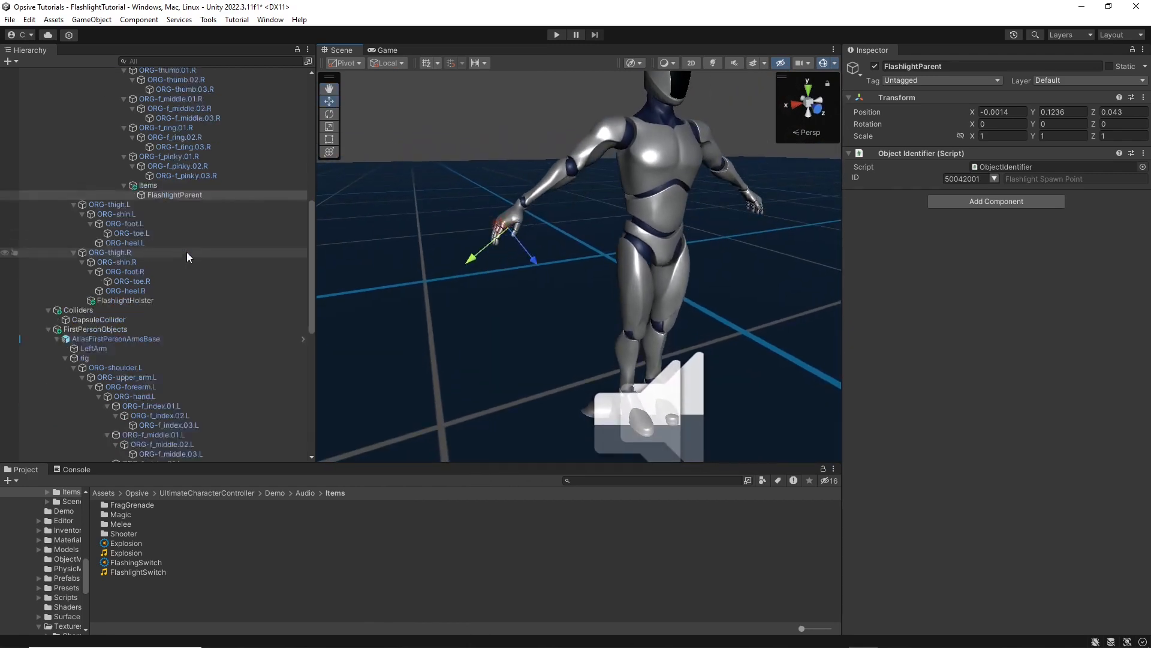
pyautogui.scroll(-8, 185, 252)
pyautogui.click(178, 360)
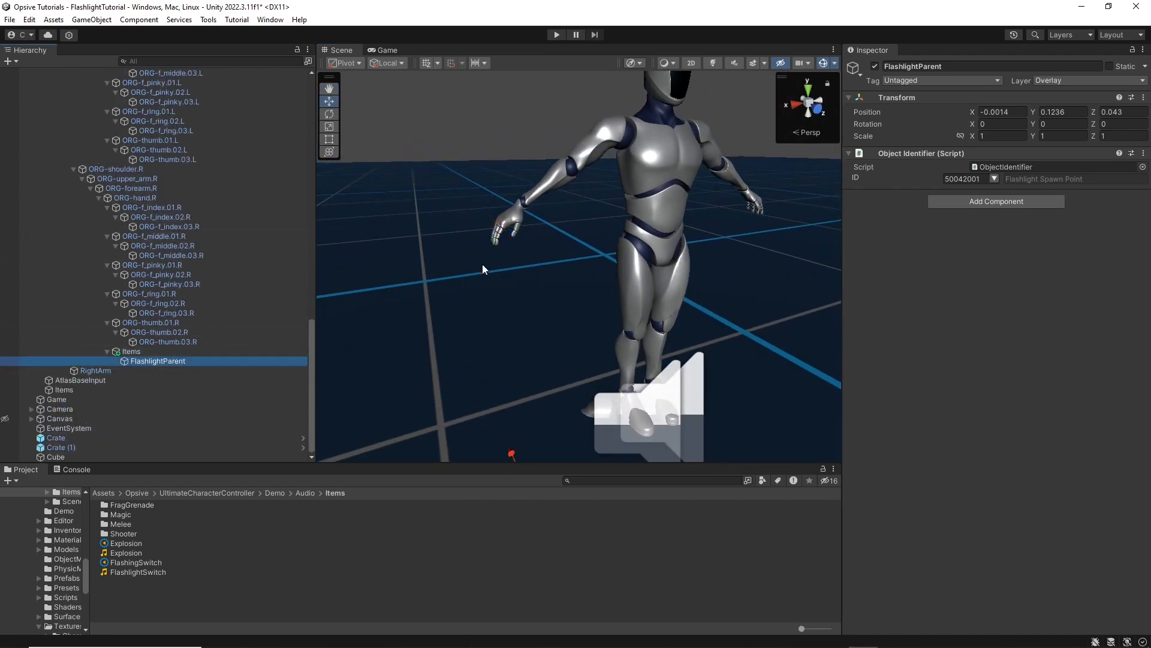
pyautogui.press('f')
pyautogui.scroll(10, 522, 246)
pyautogui.press('w')
pyautogui.moveTo(524, 246); pyautogui.dragTo(604, 215, button='right')
pyautogui.press('s')
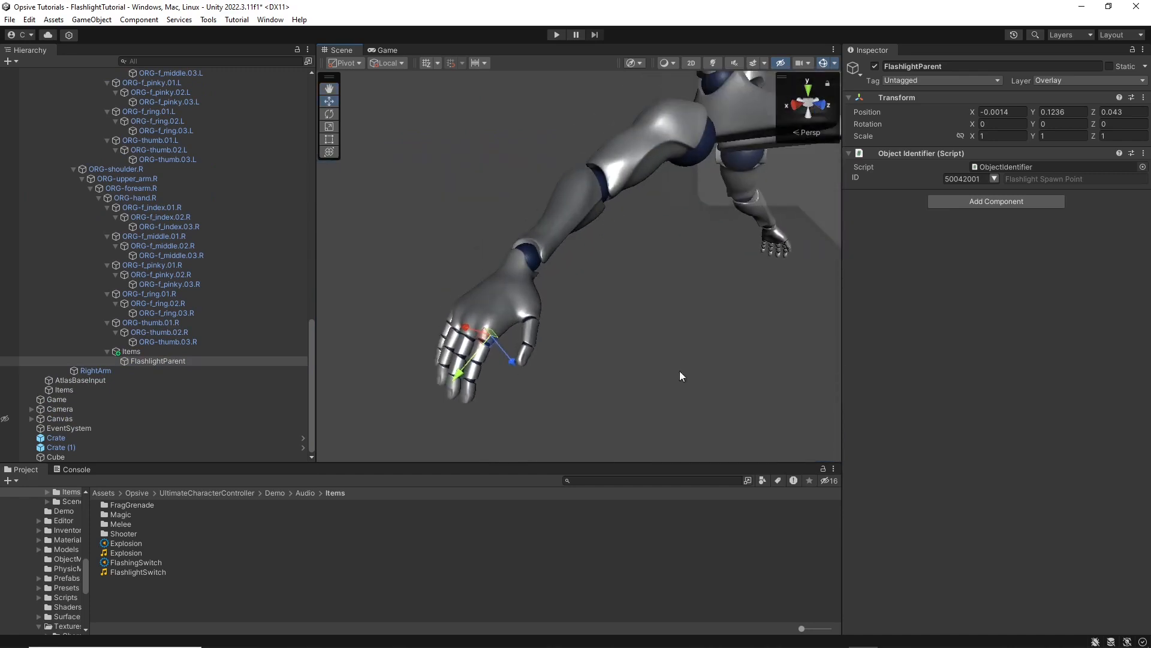
pyautogui.press('e')
pyautogui.moveTo(409, 201); pyautogui.dragTo(528, 241, button='right')
pyautogui.scroll(10, 210, 235)
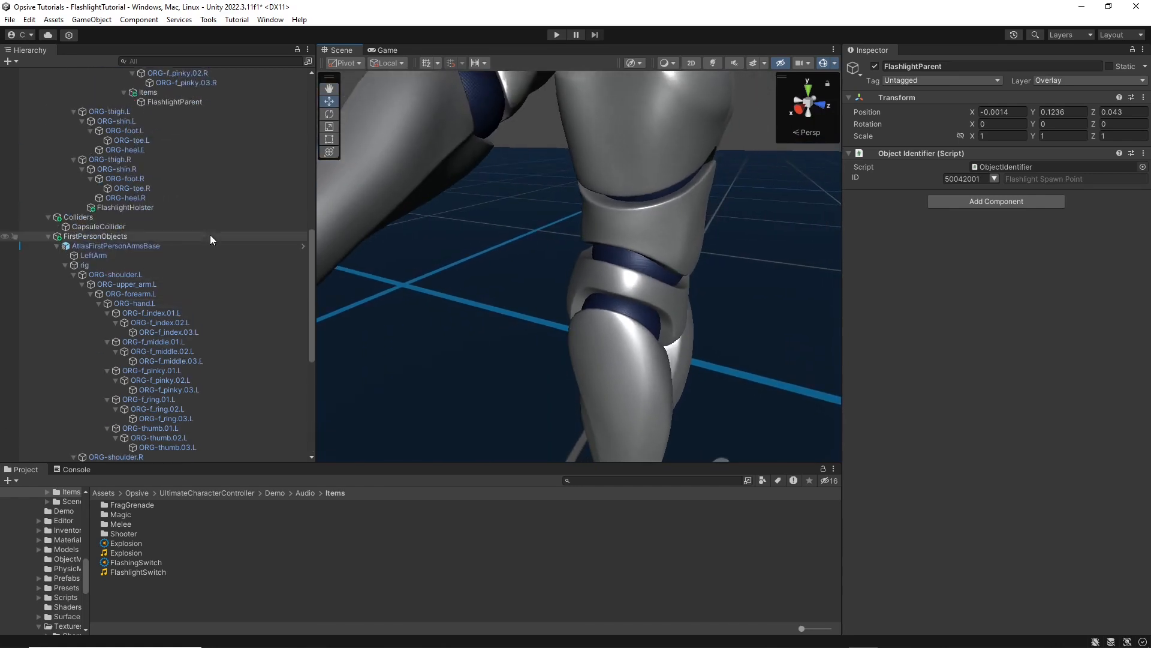
# Select FlashlightHolster under AtlasBase's rig and view its placement on the body from several angles.
pyautogui.click(161, 207)
pyautogui.moveTo(439, 275); pyautogui.dragTo(380, 267, button='right')
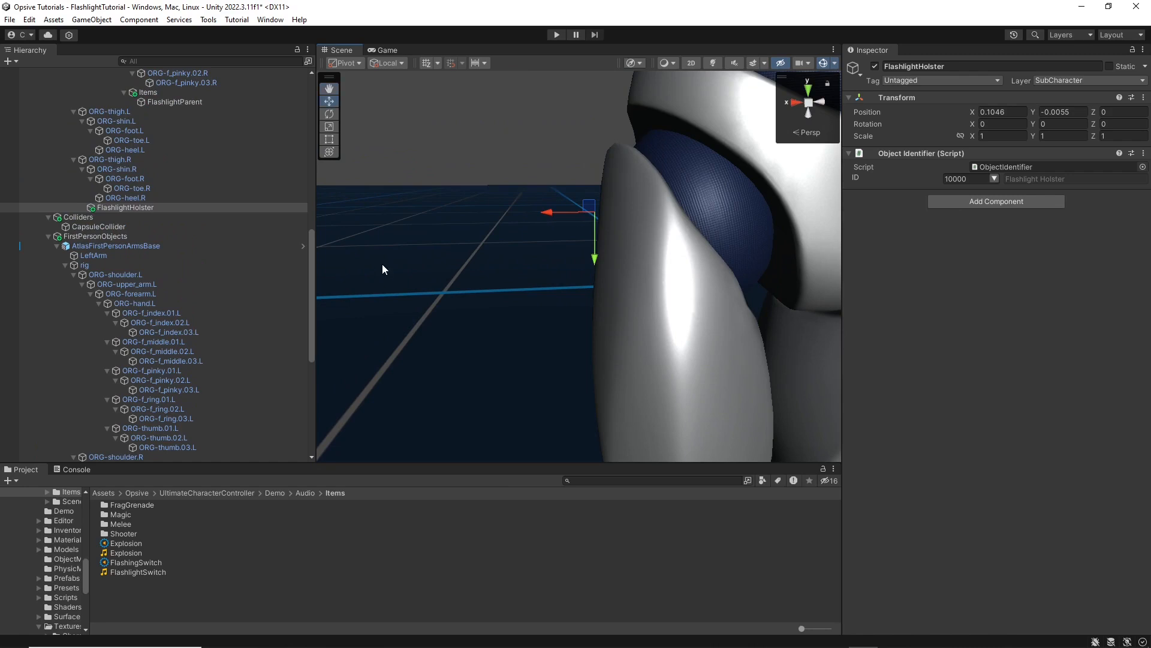
pyautogui.press('a')
pyautogui.moveTo(389, 184); pyautogui.dragTo(887, 219, button='right')
pyautogui.press('s')
pyautogui.click(246, 571)
pyautogui.click(202, 596)
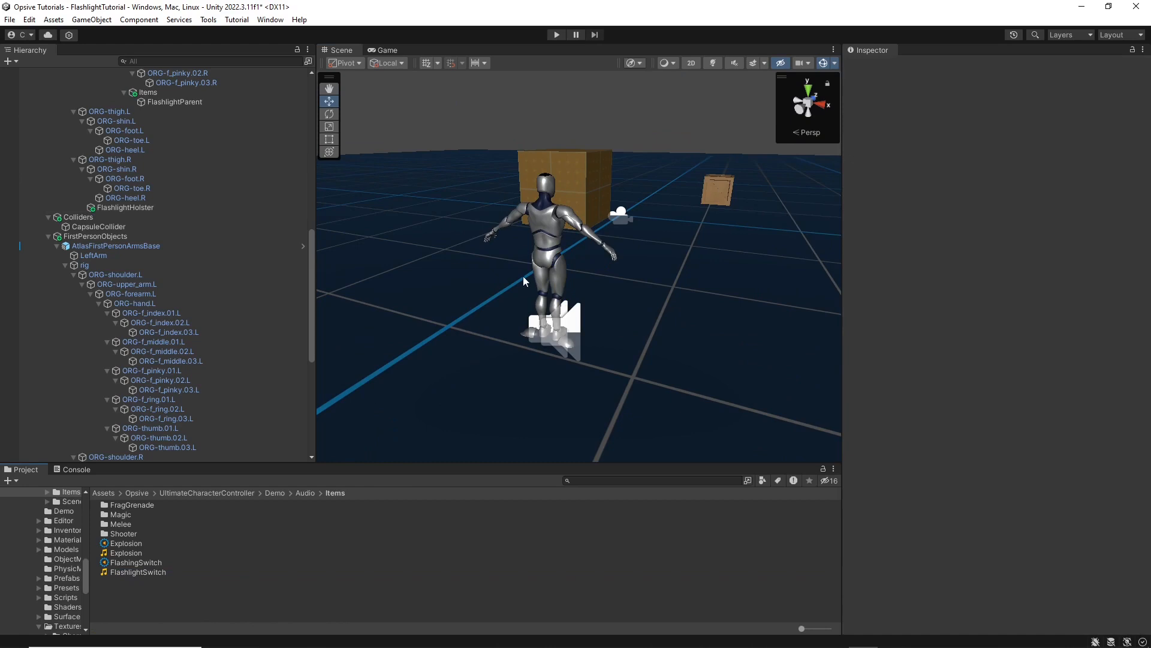
# Play-test the scene in the maximized Game view, move the character briefly, and return to the editor layout.
pyautogui.doubleClick(390, 49)
pyautogui.click(556, 34)
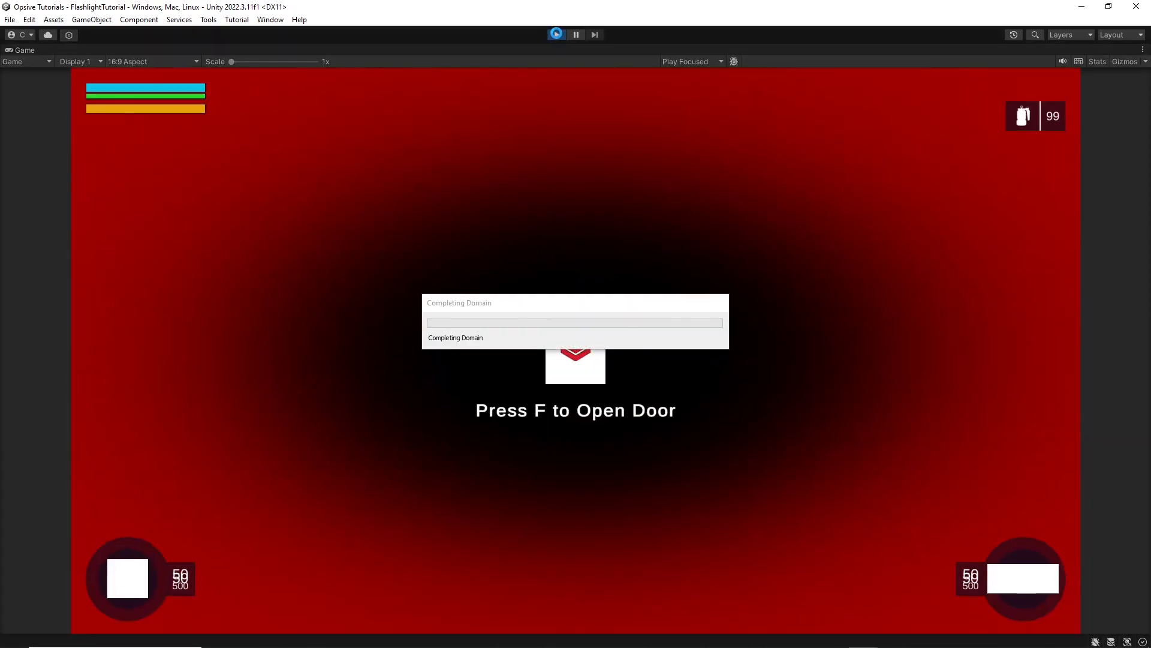
pyautogui.press('w')
pyautogui.press('s')
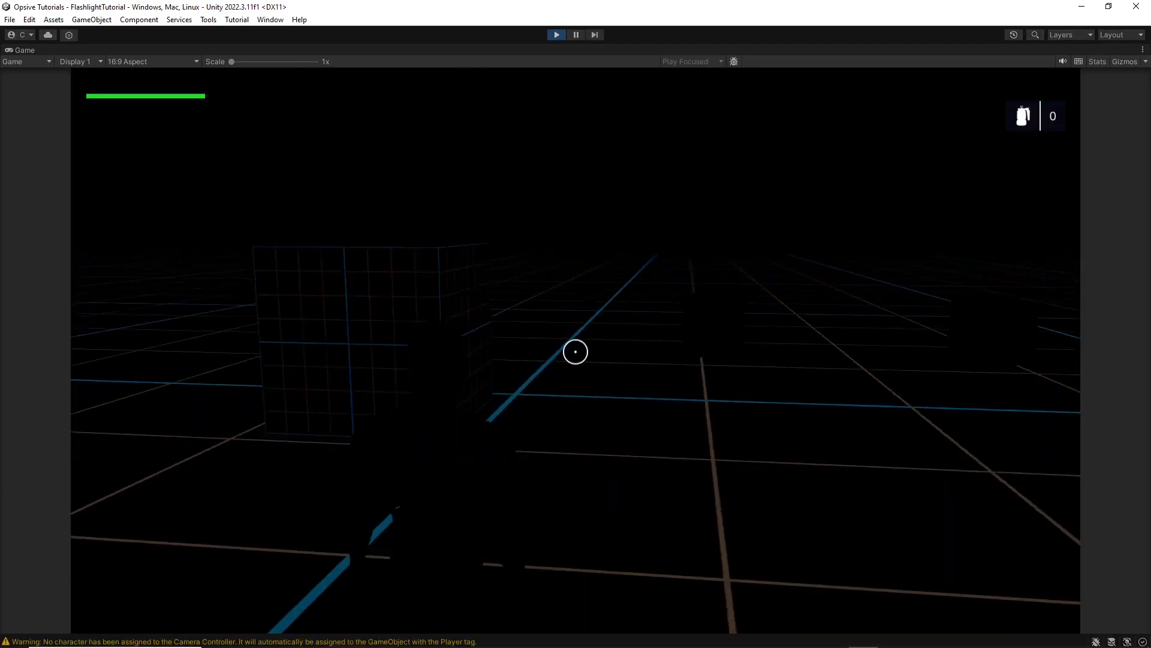
pyautogui.hotkey('ctrl', 'p')
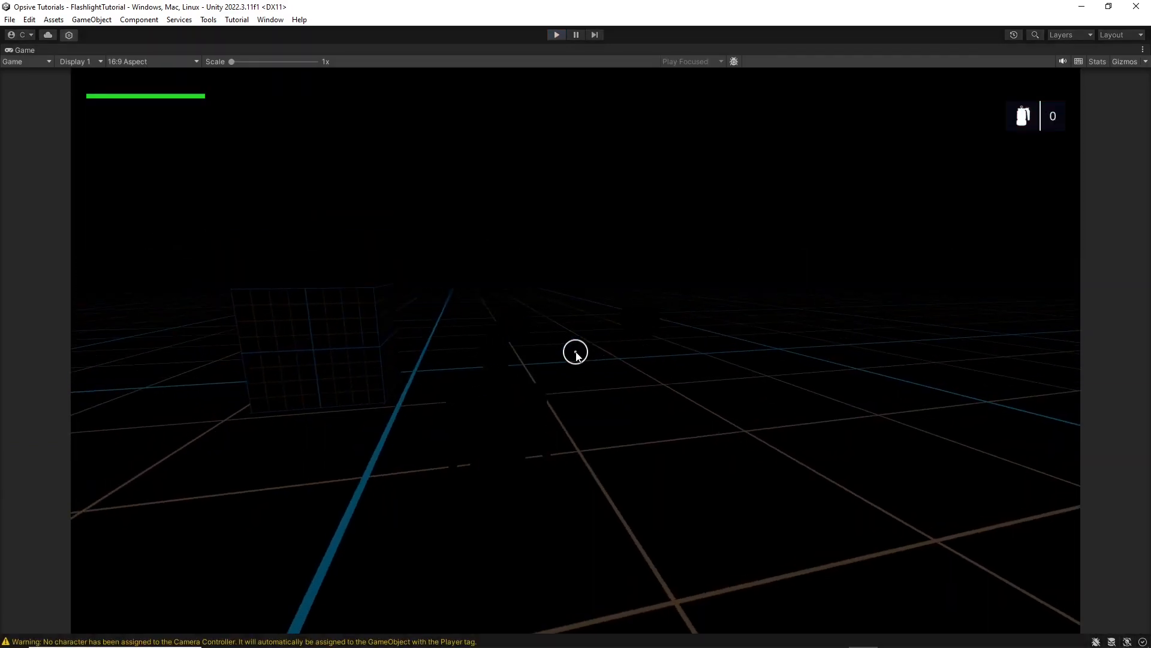
pyautogui.doubleClick(31, 52)
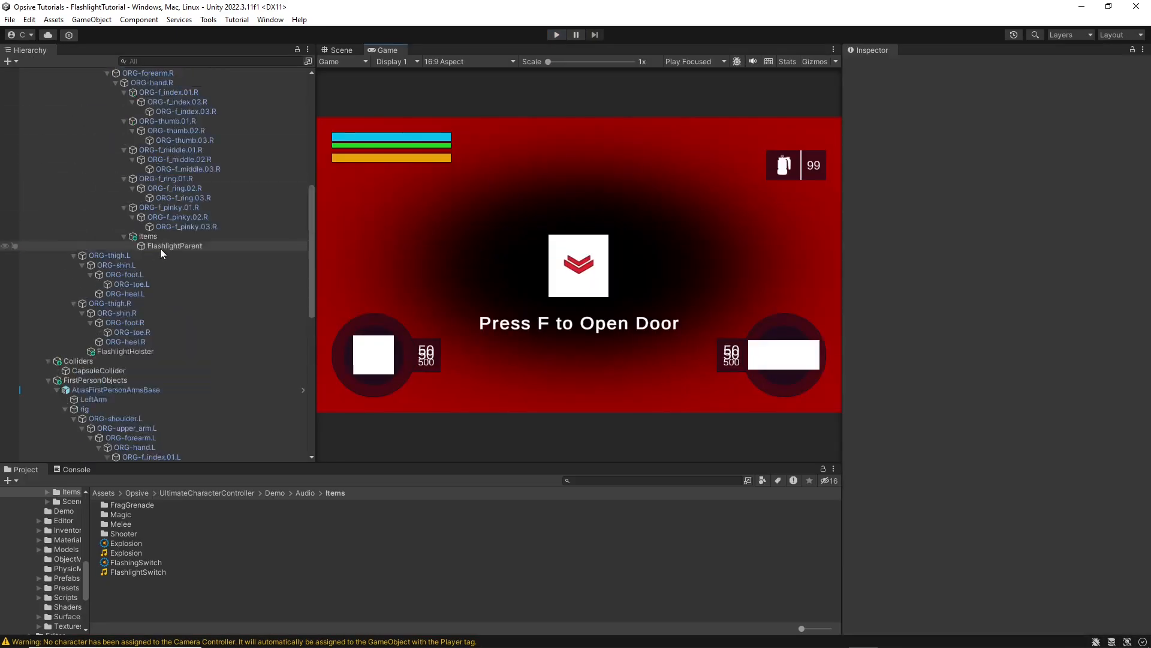
# Add the MyFlashlight item definition to the Default Loadout of Atlas's Inventory and save the scene.
pyautogui.scroll(5, 160, 248)
pyautogui.click(31, 92)
pyautogui.click(68, 93)
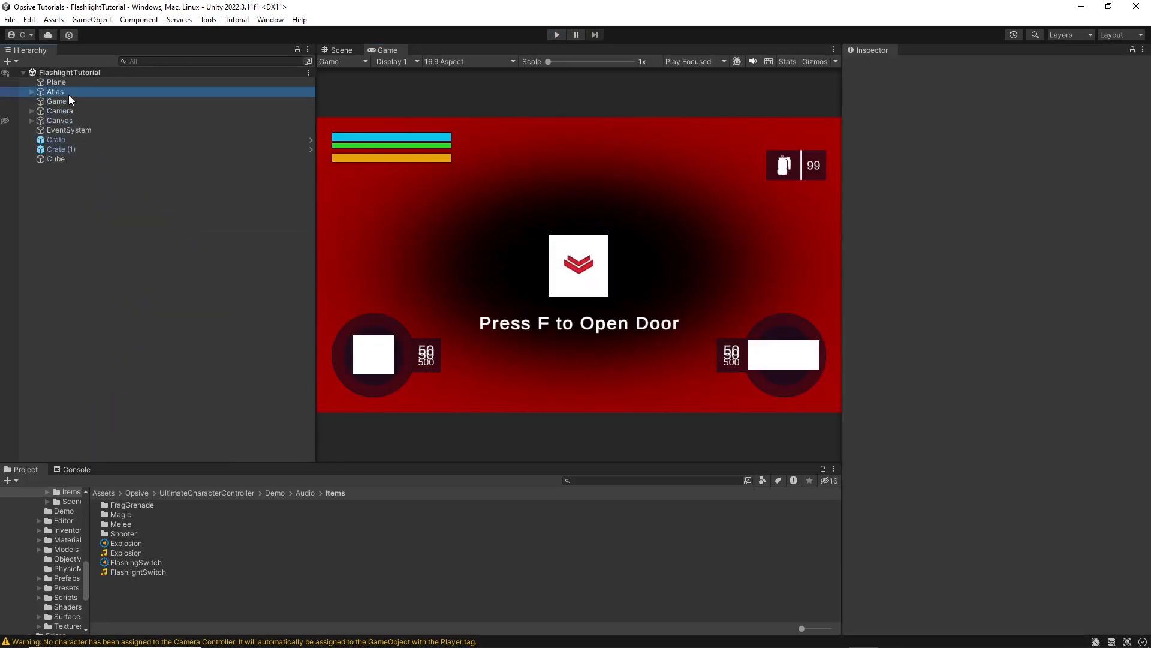
pyautogui.click(921, 230)
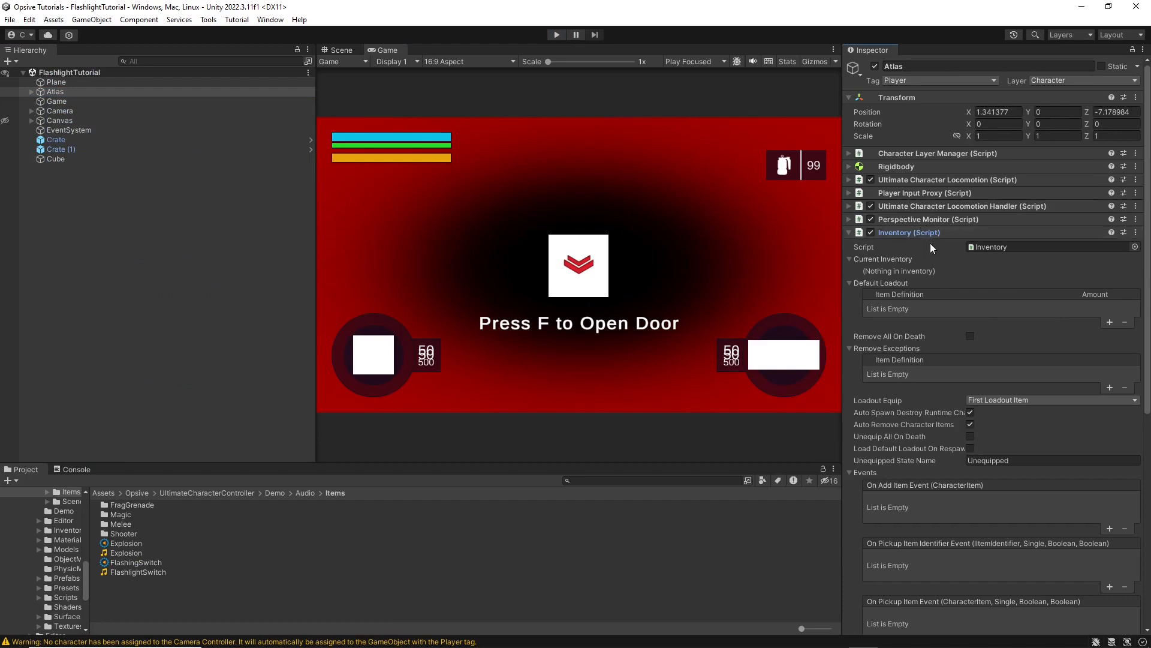
pyautogui.click(1110, 324)
pyautogui.click(1059, 309)
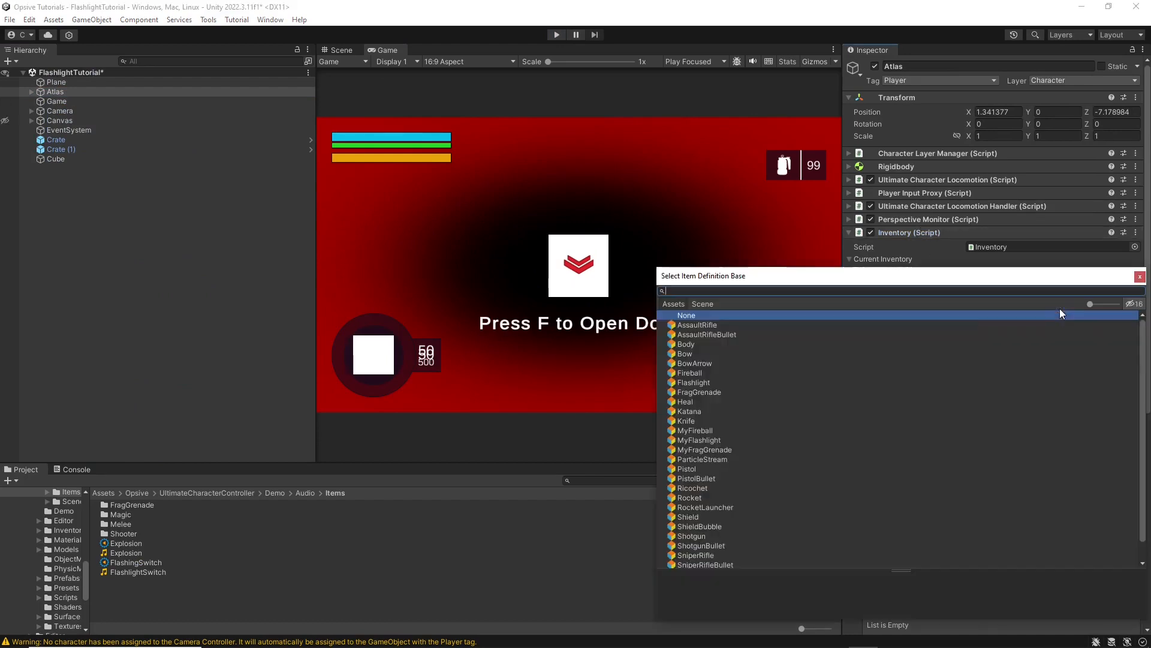
pyautogui.write('myfl')
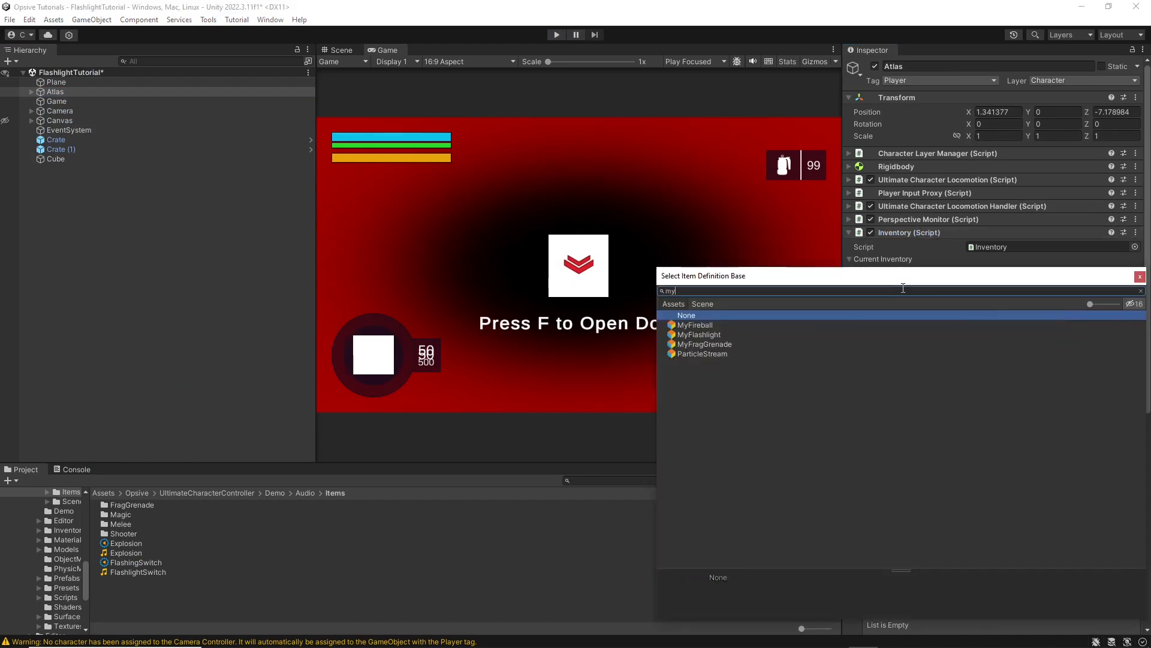
pyautogui.doubleClick(808, 325)
pyautogui.click(1102, 308)
pyautogui.click(211, 201)
pyautogui.hotkey('ctrl', 's')
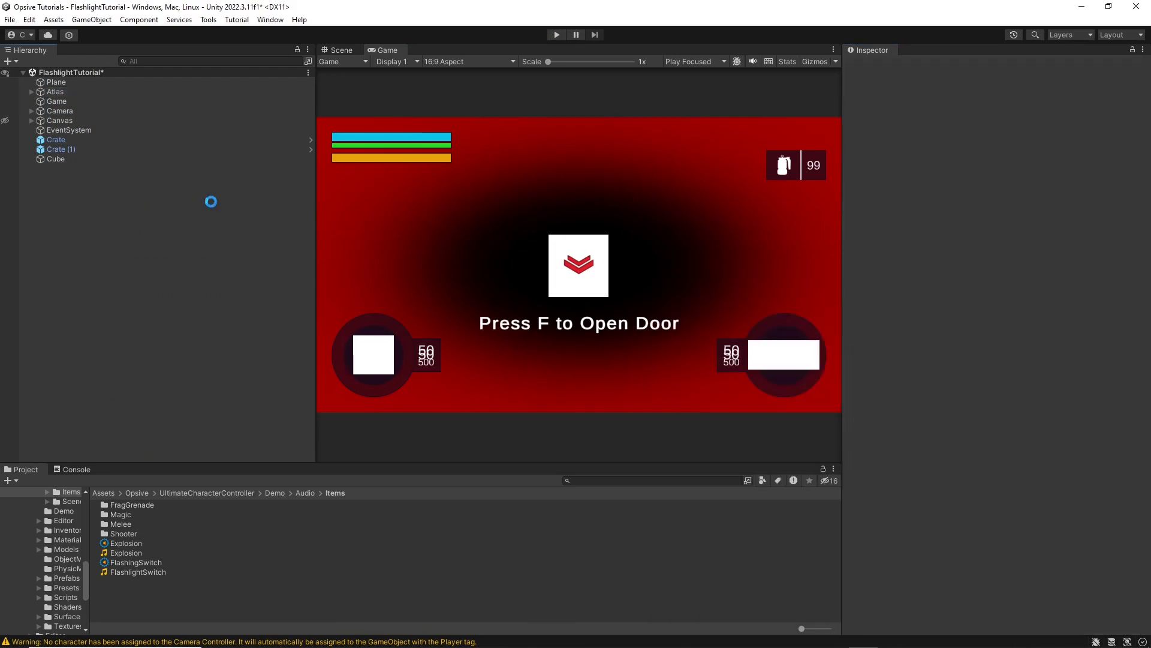
# Play the scene in the maximized Game view and use the flashlight repeatedly to test its light on the cube and floor.
pyautogui.doubleClick(373, 47)
pyautogui.click(557, 34)
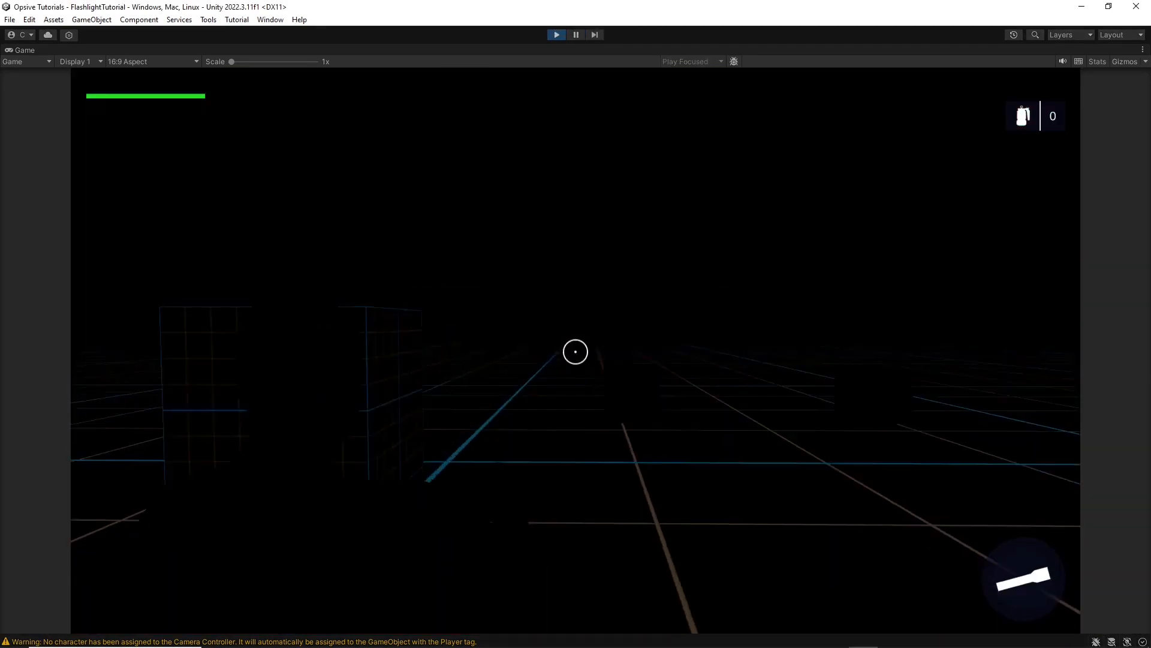
pyautogui.click(575, 351)
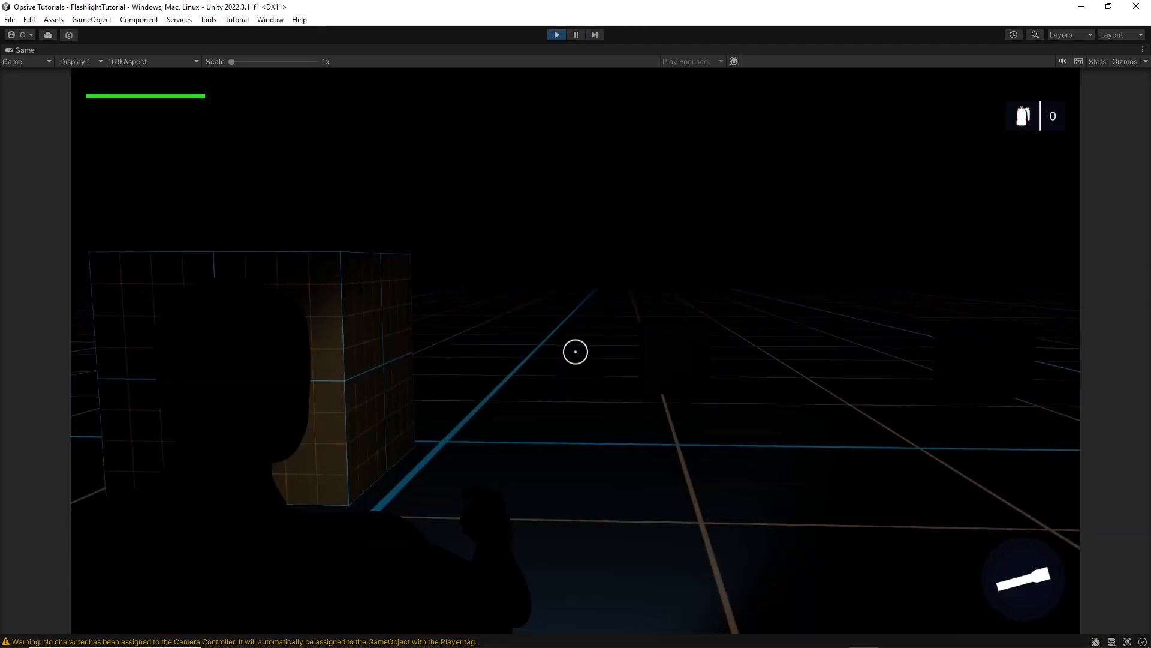
pyautogui.click(575, 351)
pyautogui.click(575, 351)
pyautogui.press('s')
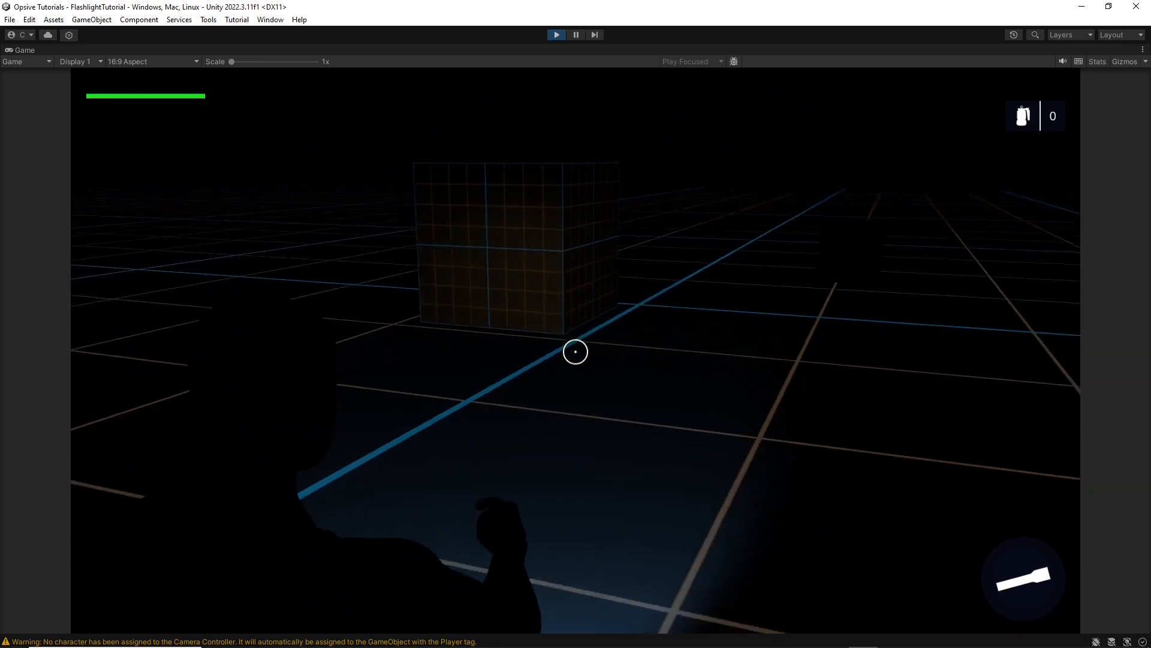
pyautogui.press('w')
pyautogui.click(576, 351)
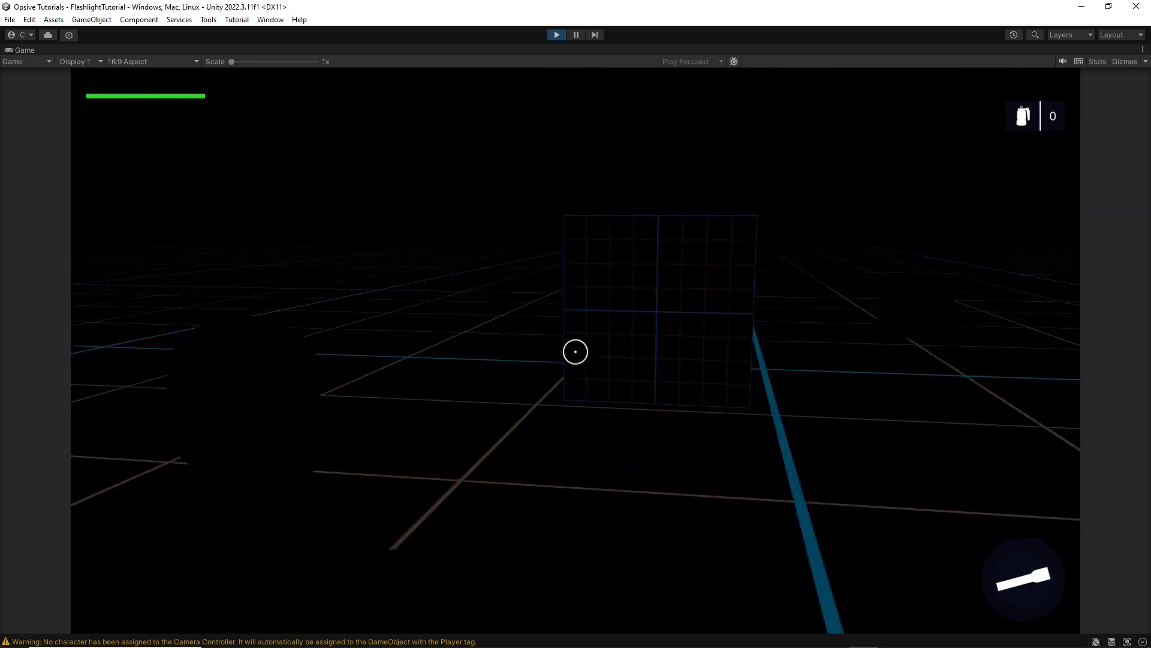
pyautogui.click(575, 352)
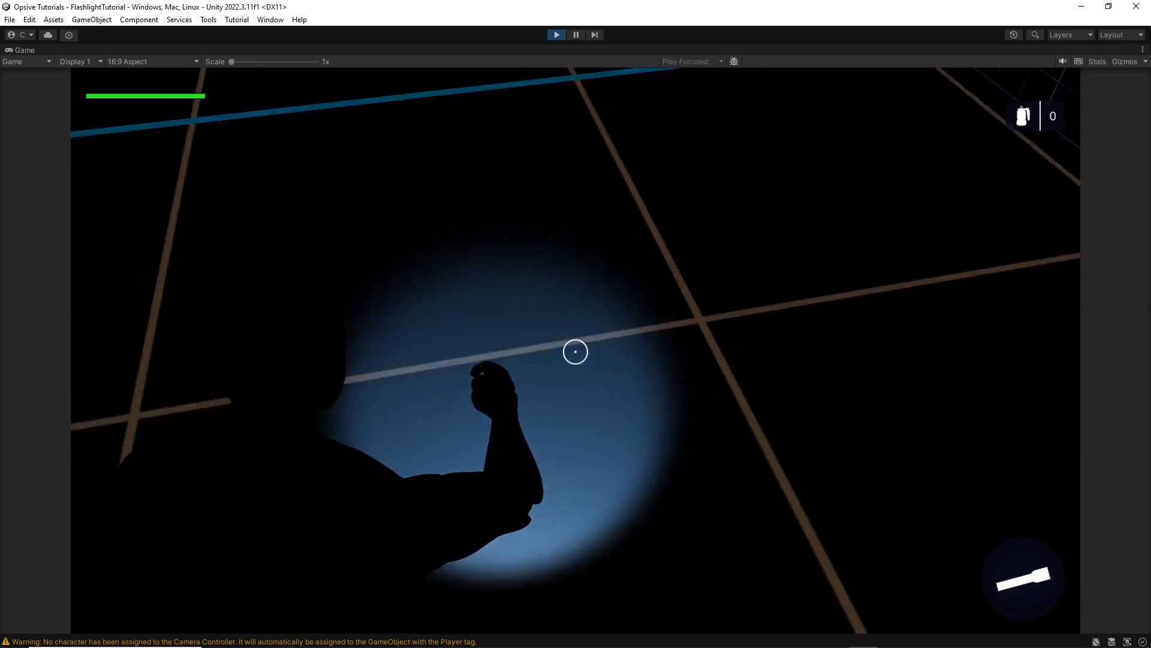
# Walk the character around the dark scene, test the flashlight on the cube, and stop play mode to return to the editor layout.
pyautogui.press('w')
pyautogui.press('w')
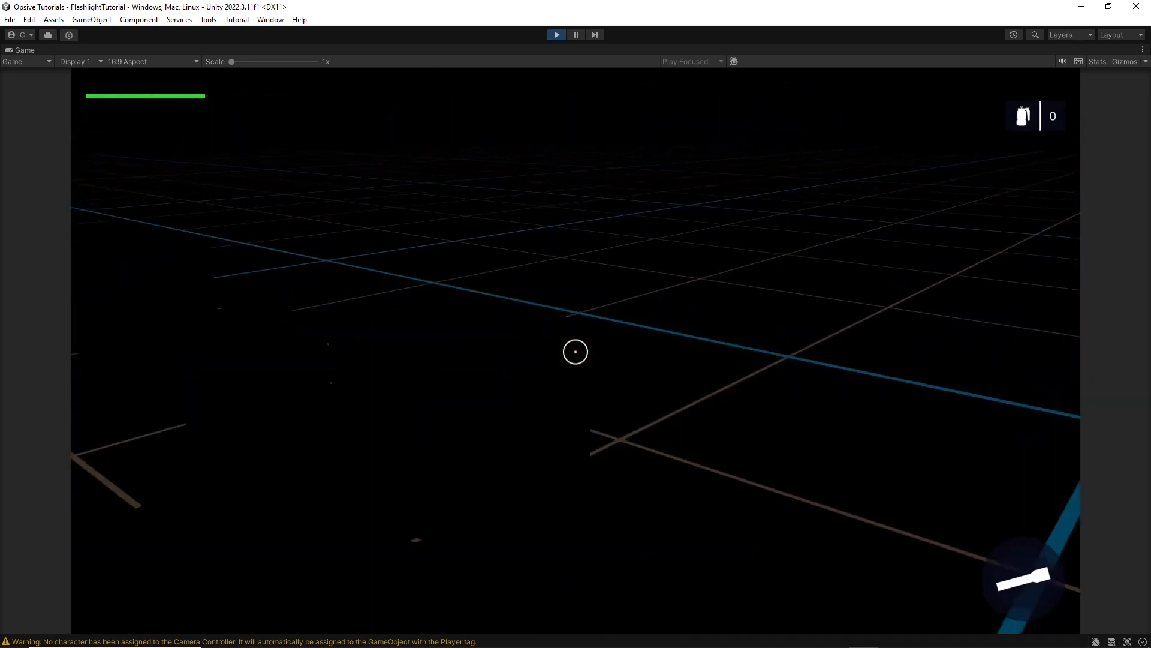
pyautogui.press('w')
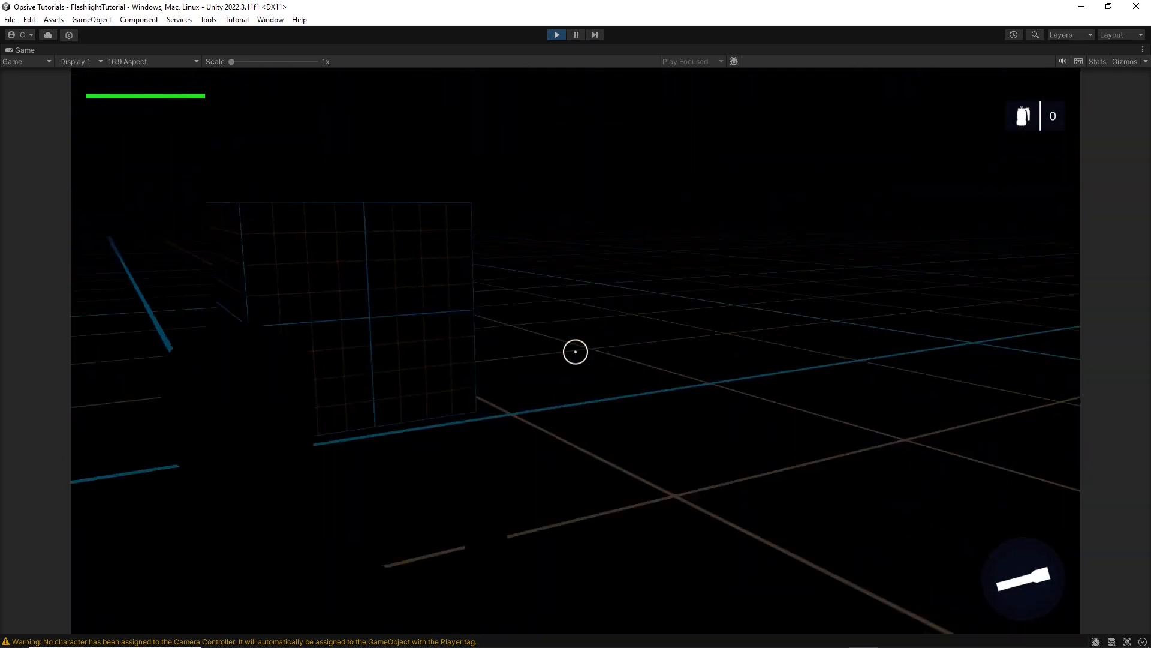
pyautogui.press('w')
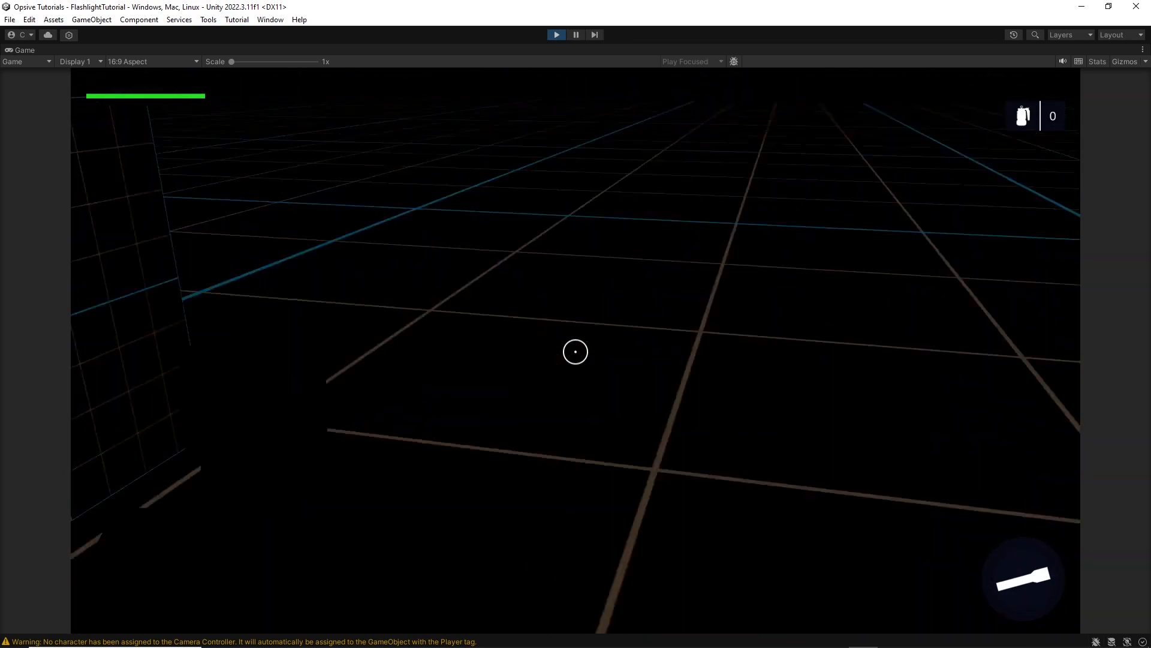
pyautogui.press('w')
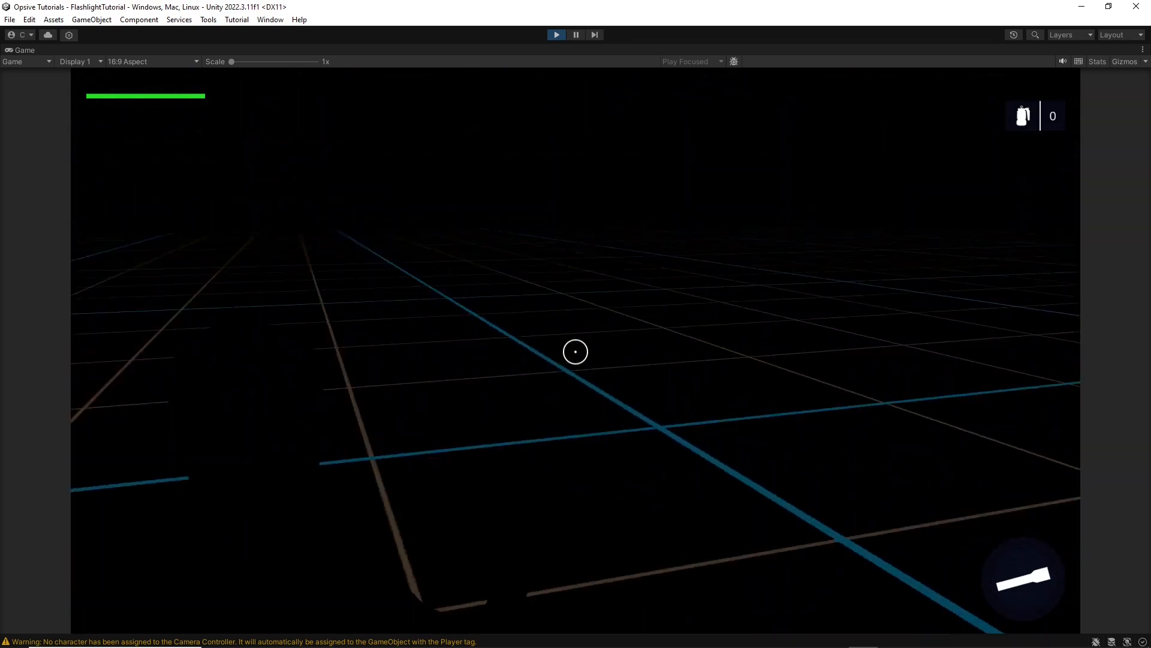
pyautogui.press('w')
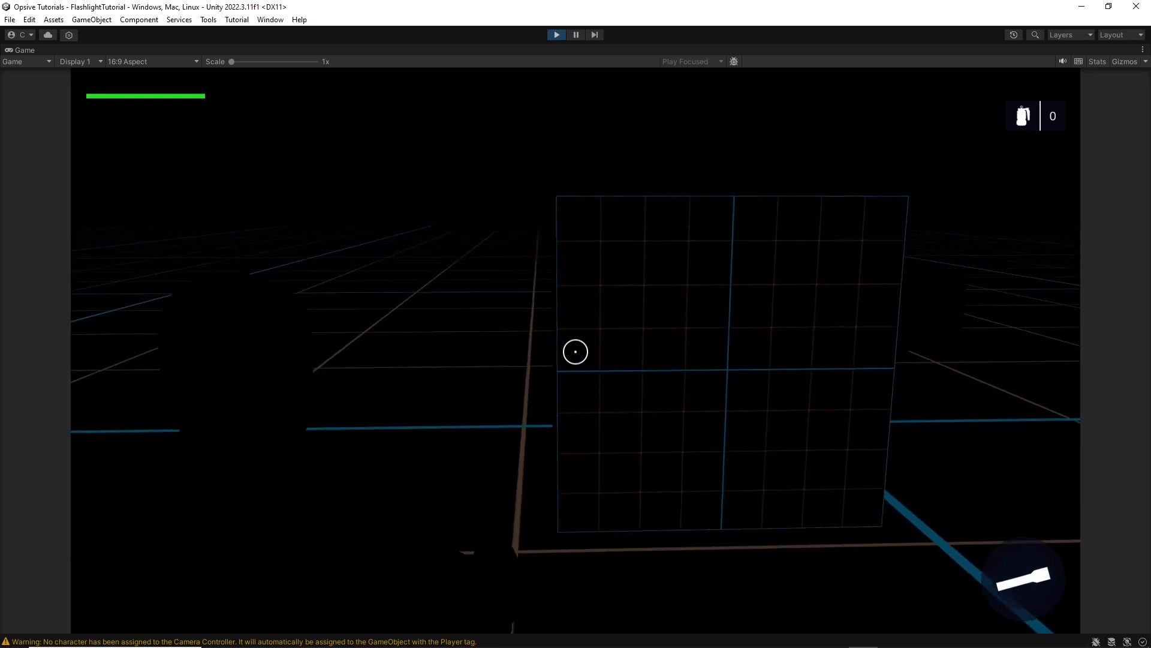
pyautogui.click(576, 352)
pyautogui.click(575, 351)
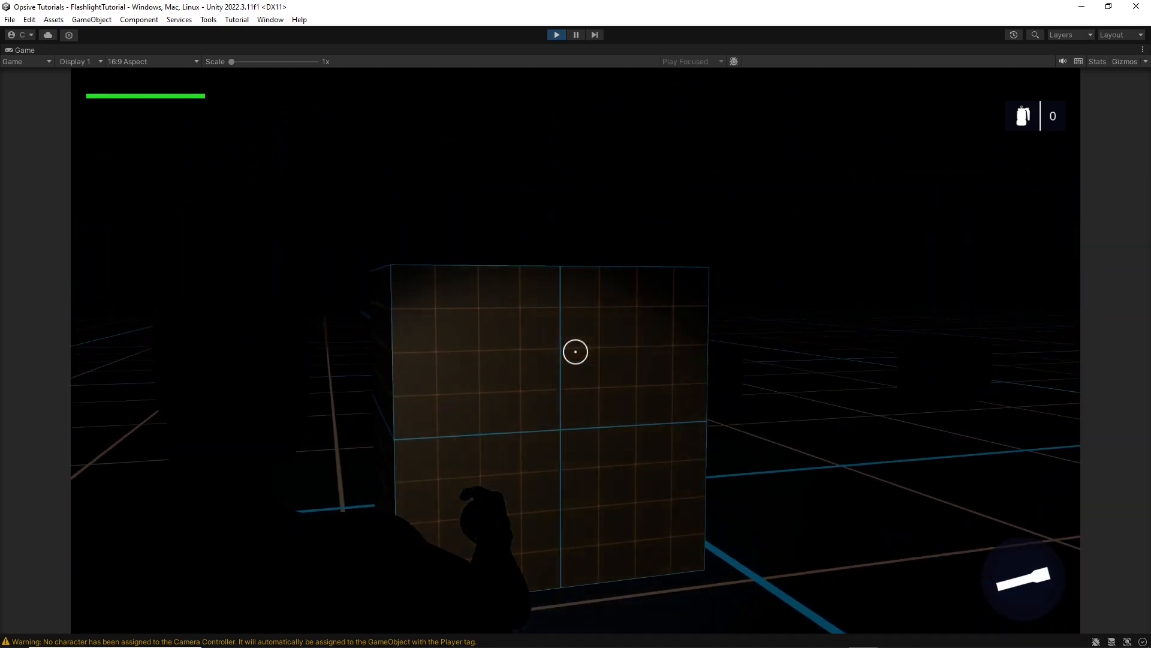
pyautogui.hotkey('ctrl', 'p')
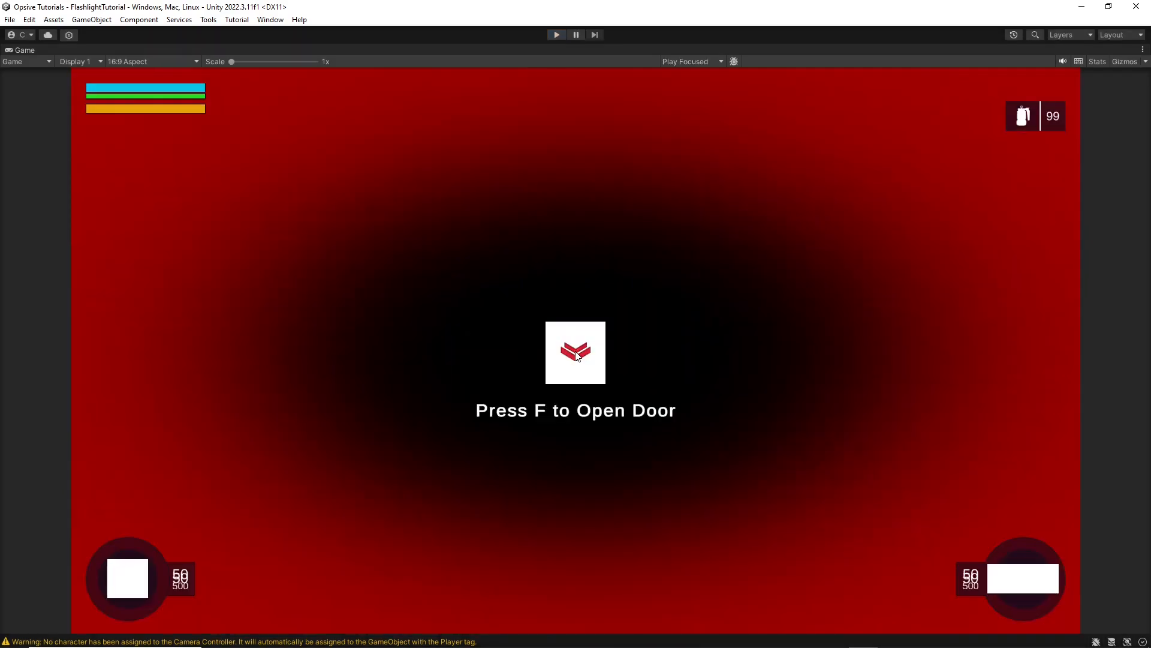
pyautogui.doubleClick(24, 50)
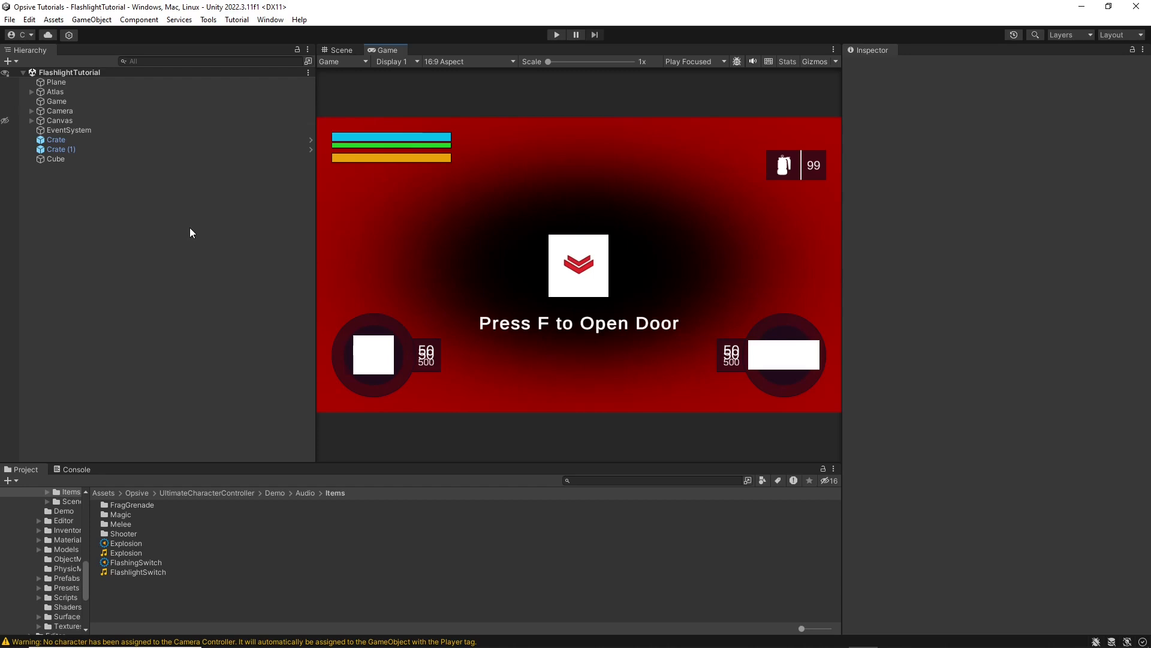
# Examine the FlashlightBattery monitor under Canvas's Monitors, checking its bar in the scene and its Attribute Monitor settings.
pyautogui.click(32, 120)
pyautogui.click(40, 130)
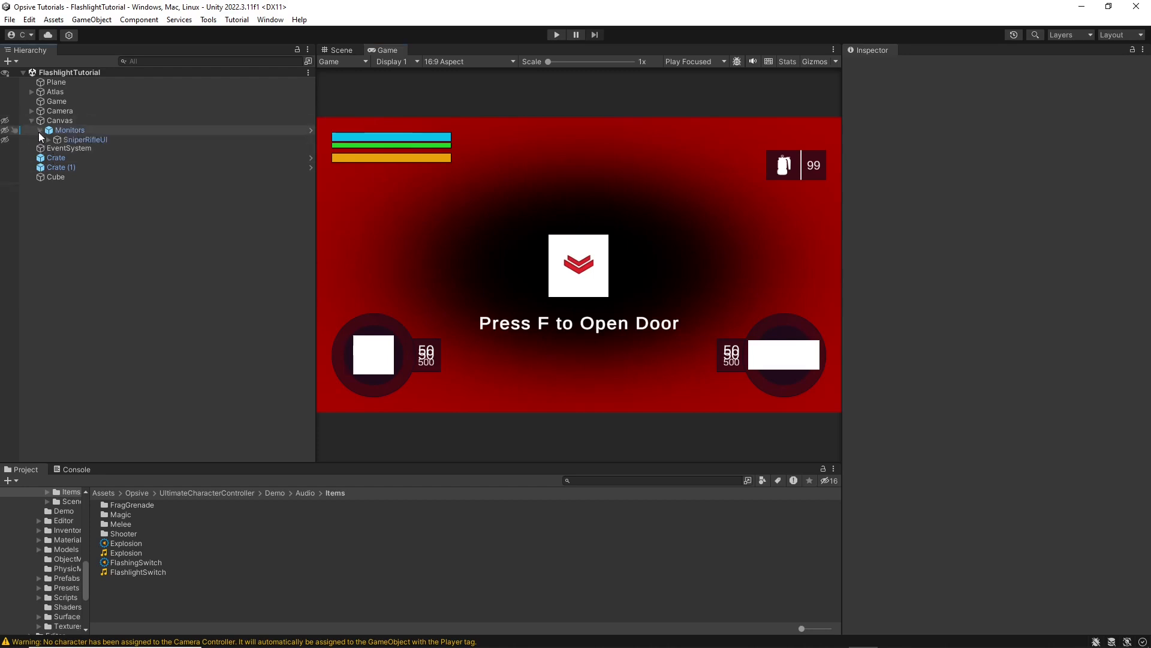
pyautogui.click(90, 235)
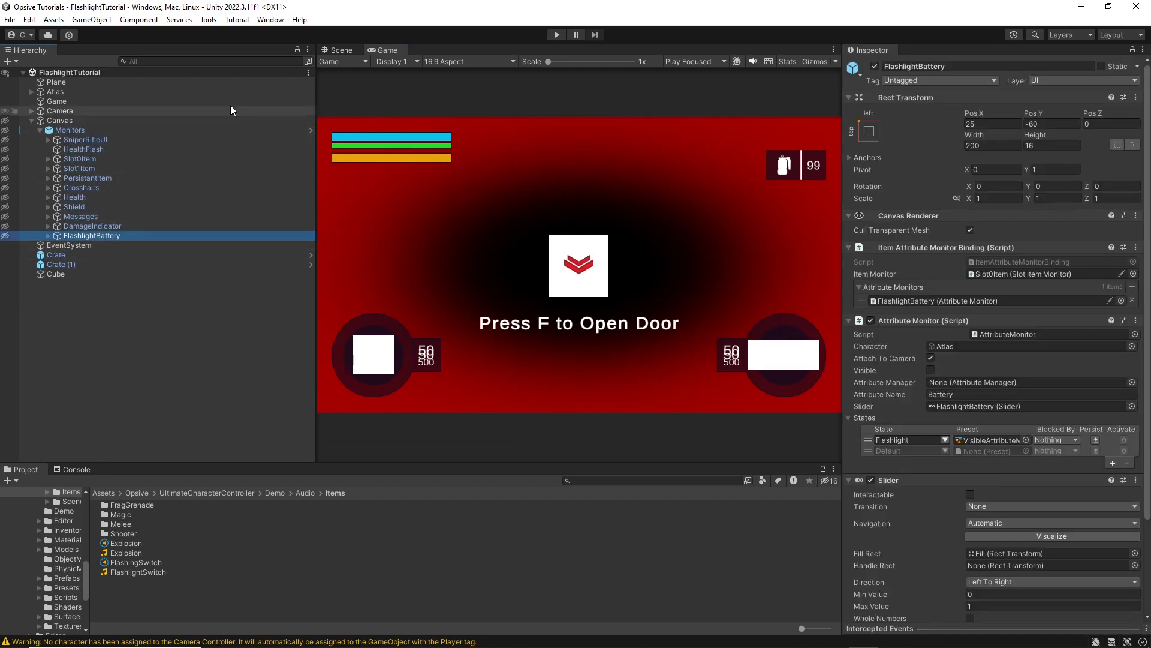
pyautogui.click(342, 50)
pyautogui.doubleClick(90, 235)
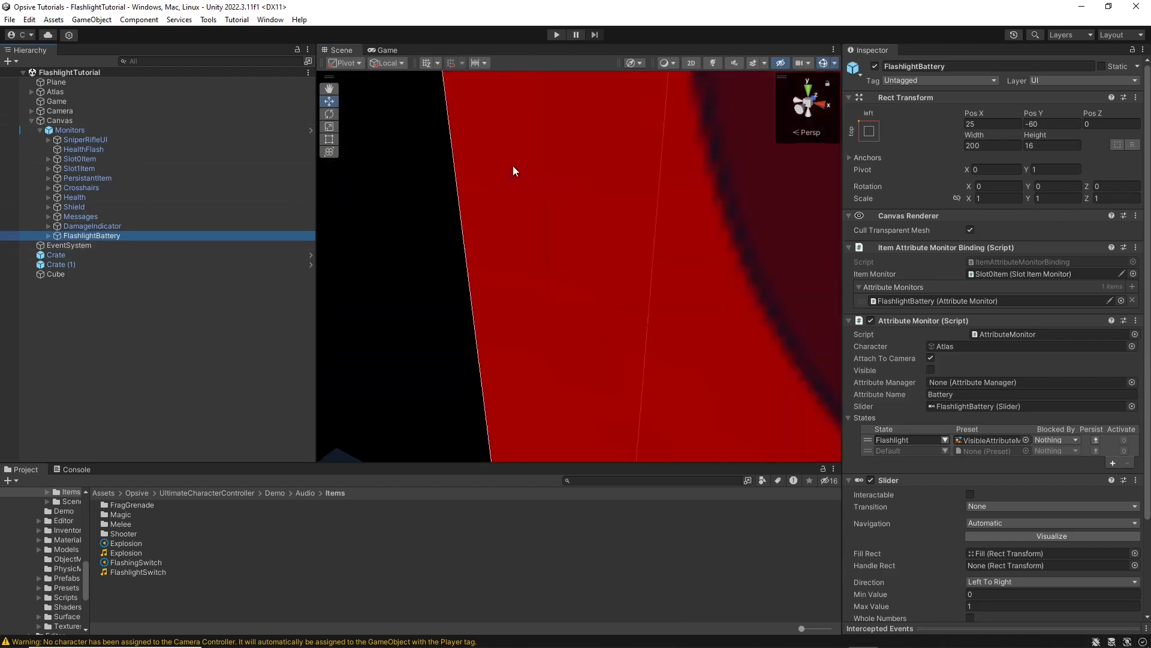
pyautogui.moveTo(495, 166); pyautogui.dragTo(497, 195, button='right')
pyautogui.scroll(-3, 509, 186)
pyautogui.scroll(-3, 905, 191)
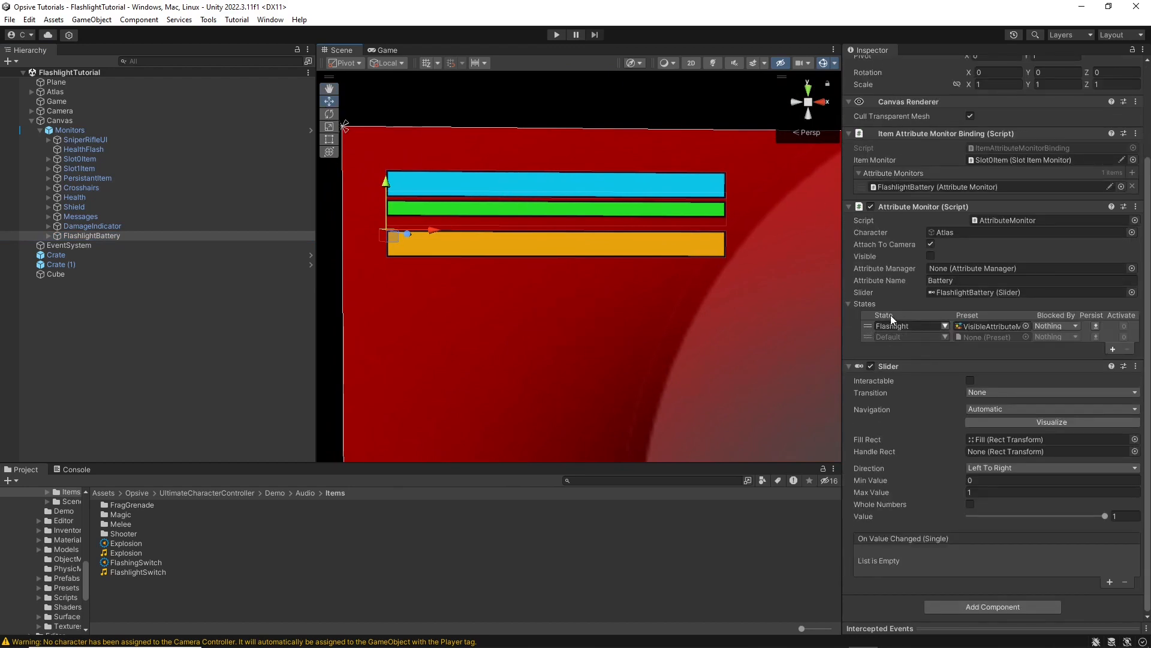
# Locate the preset used by FlashlightBattery's Flashlight state and inspect the properties of VisibleAttributeMonitorPreset.
pyautogui.click(991, 323)
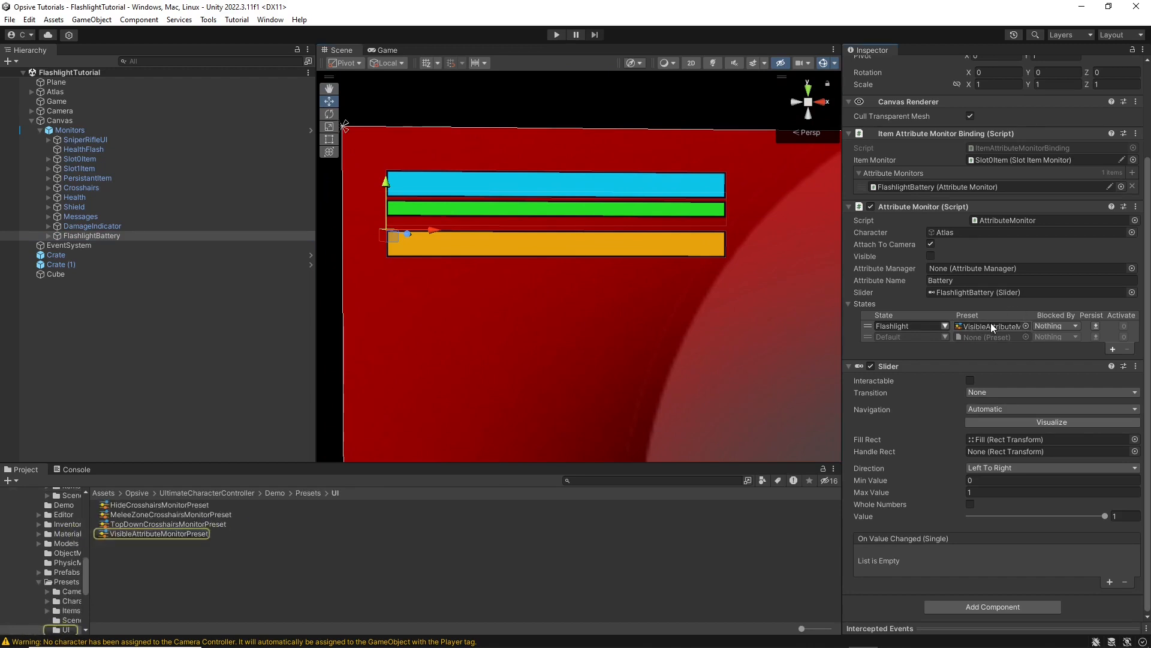
pyautogui.click(270, 534)
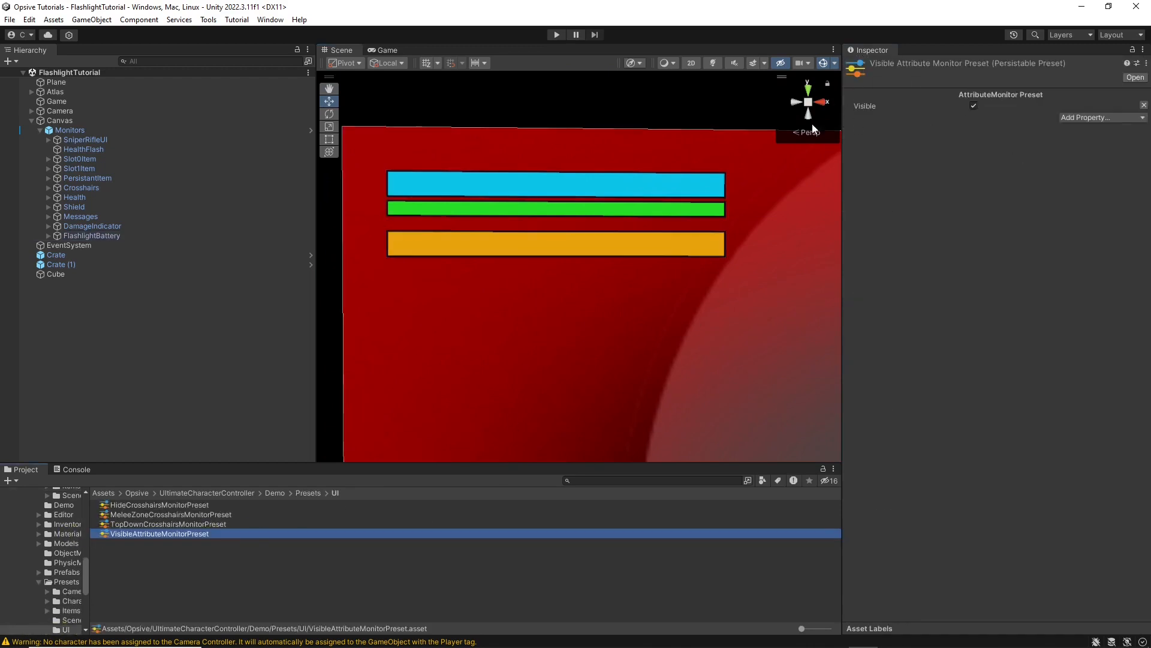
pyautogui.click(76, 121)
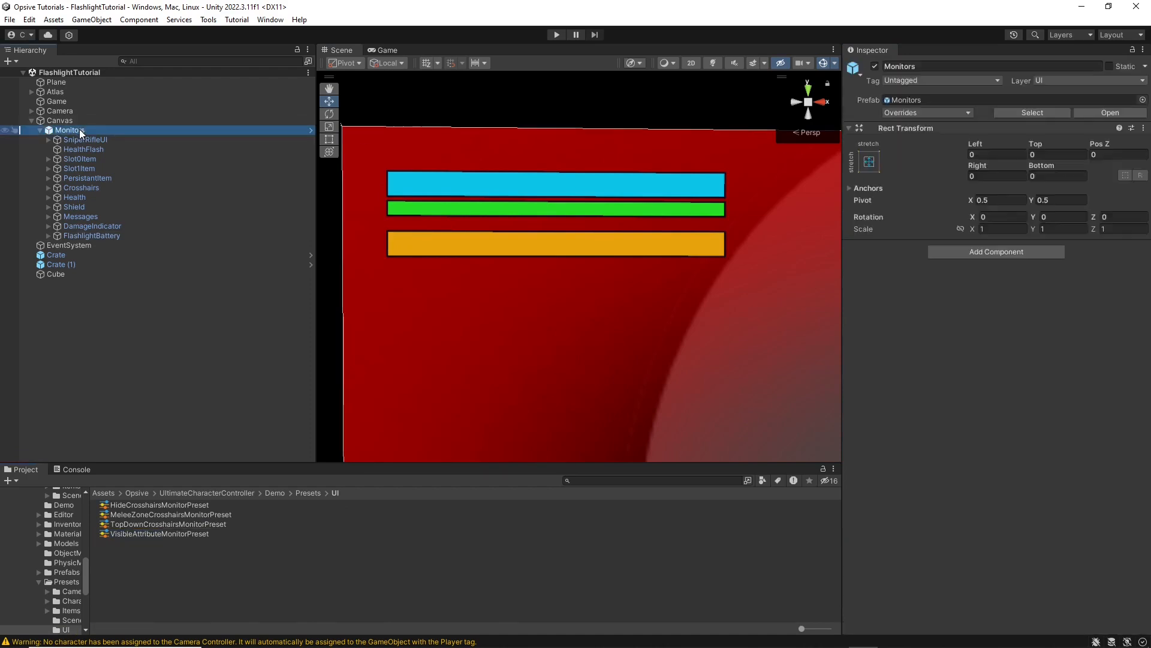
# Add a MyFlashlight state to FlashlightBattery's Attribute Monitor using the existing VisibleAttributeMonitorPreset.
pyautogui.click(86, 236)
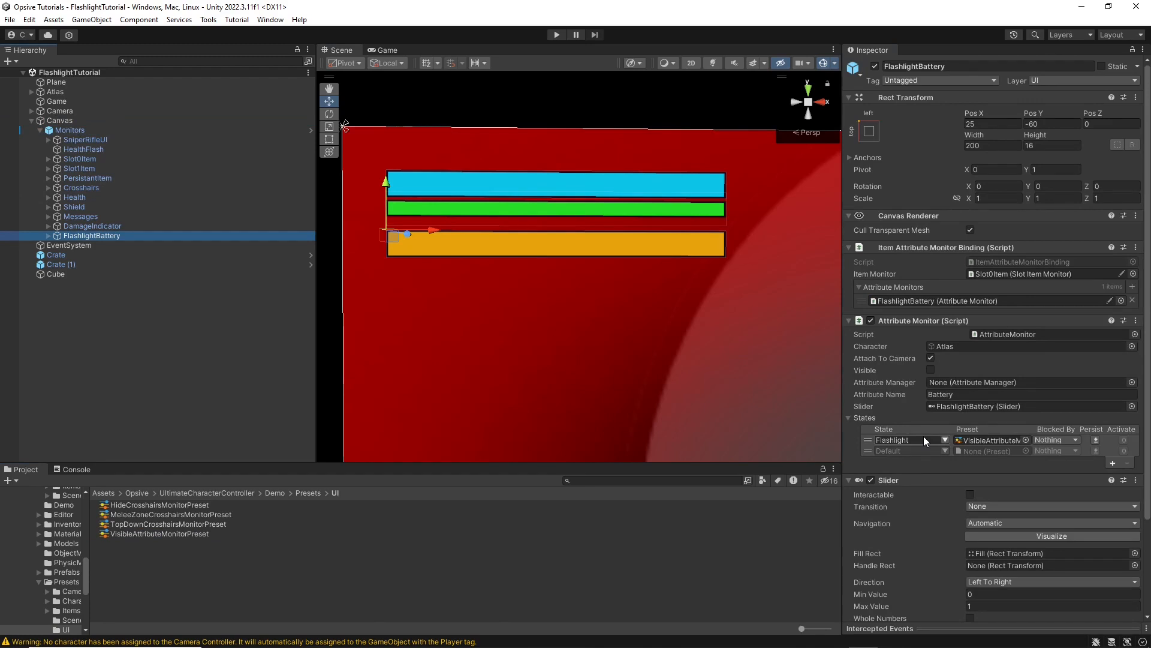
pyautogui.scroll(-3, 923, 439)
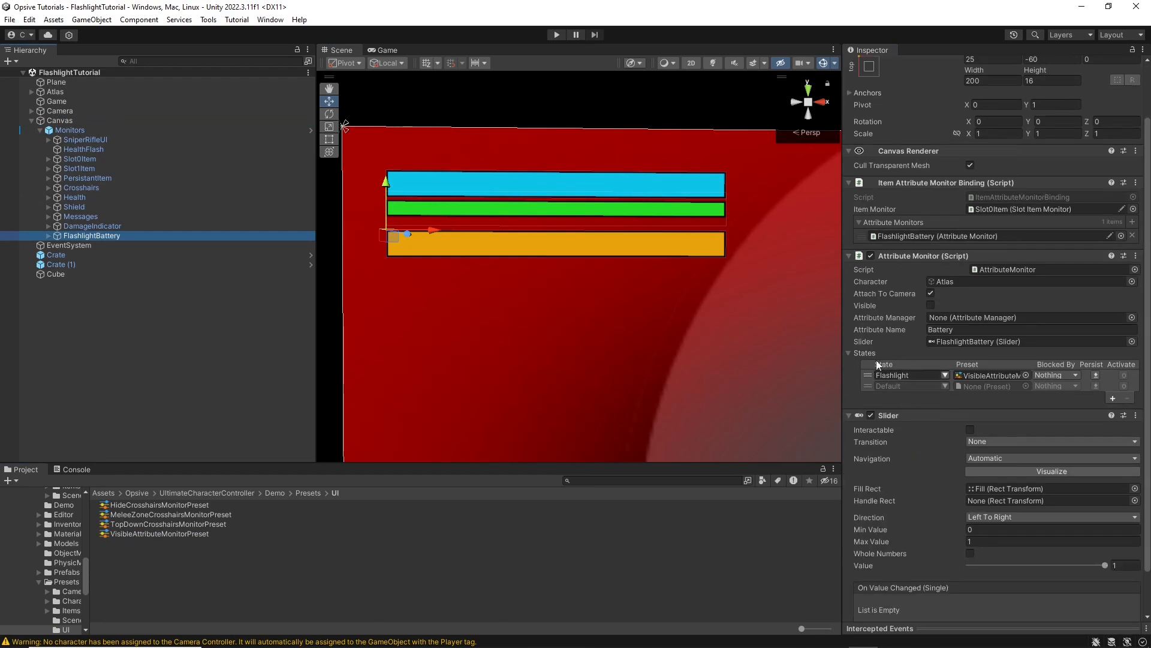
pyautogui.click(1110, 398)
pyautogui.click(1087, 406)
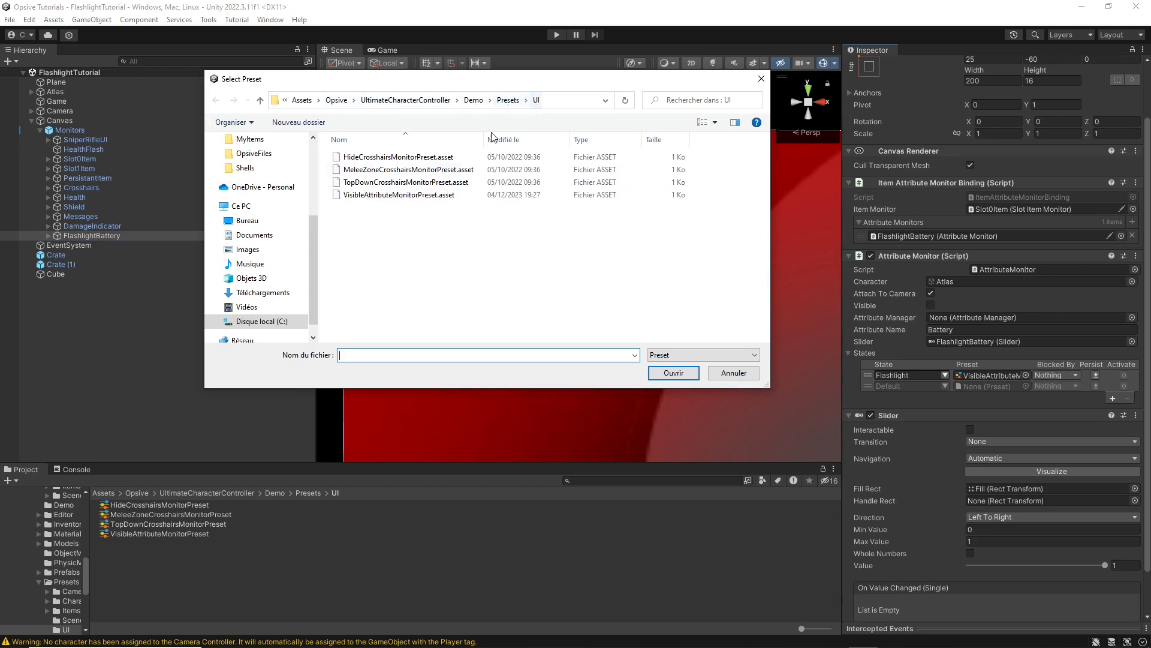
pyautogui.doubleClick(399, 195)
pyautogui.write('MyFlashlight')
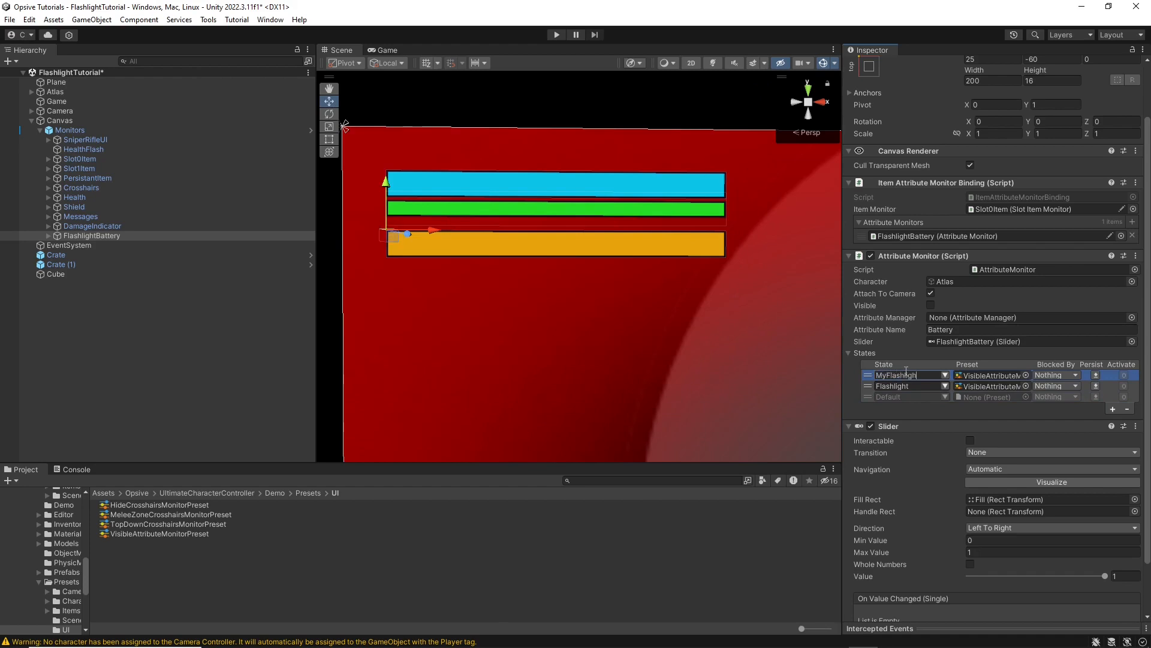
# Finish naming the new Attribute Monitor state MyFlashlight and save the scene.
pyautogui.press('Return')
pyautogui.hotkey('ctrl', 's')
pyautogui.scroll(-2, 970, 397)
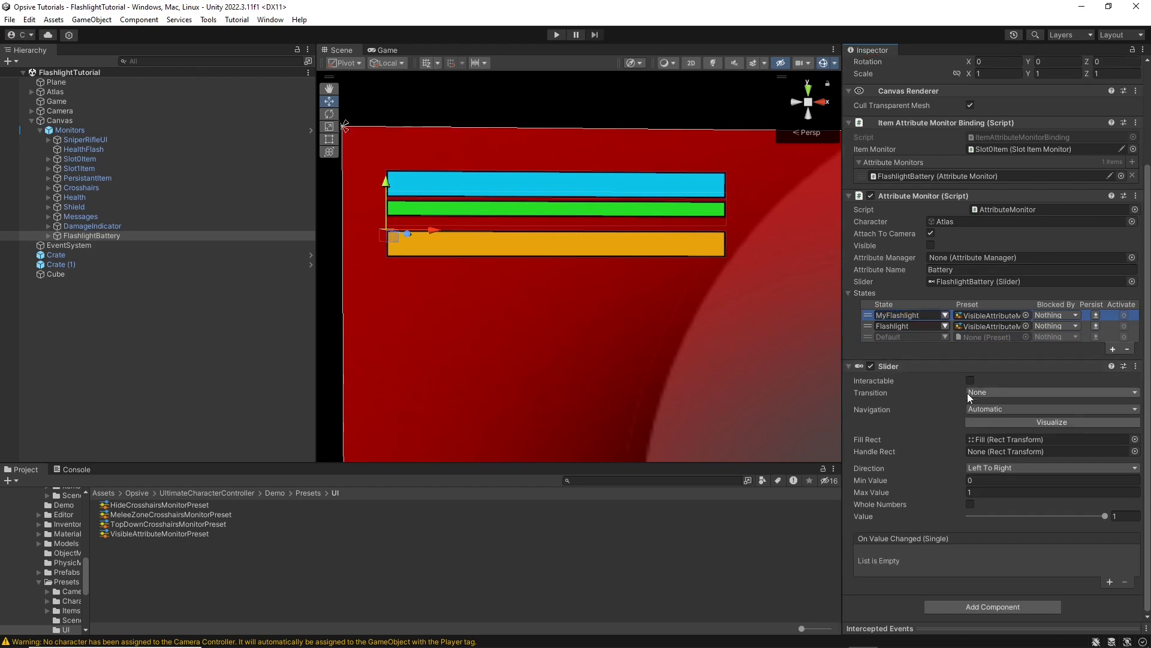
# Enter play mode, then unequip and re-equip the flashlight to test whether the battery monitor follows it.
pyautogui.hotkey('ctrl', 'p')
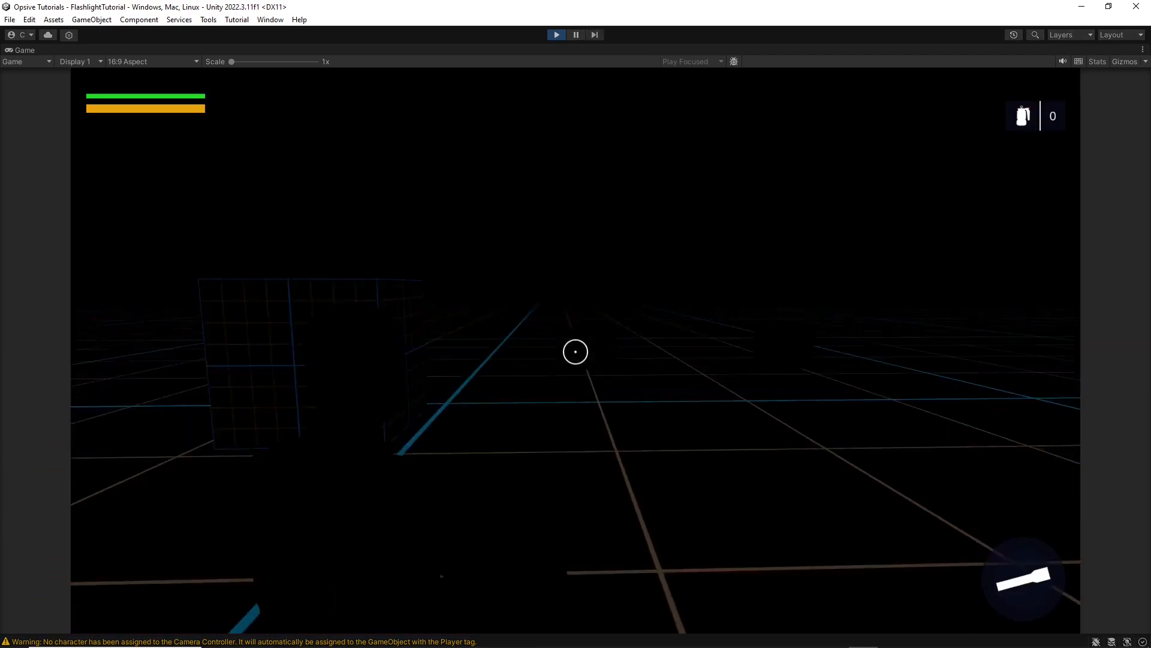
pyautogui.rightClick(576, 351)
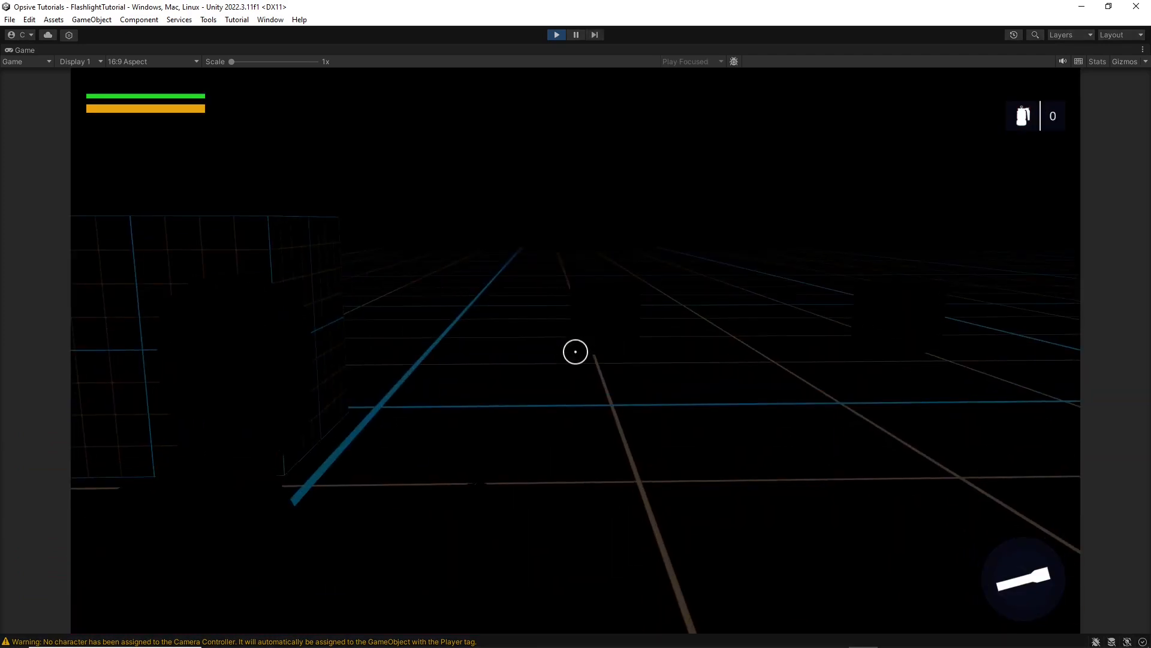
pyautogui.press('t')
pyautogui.press('s')
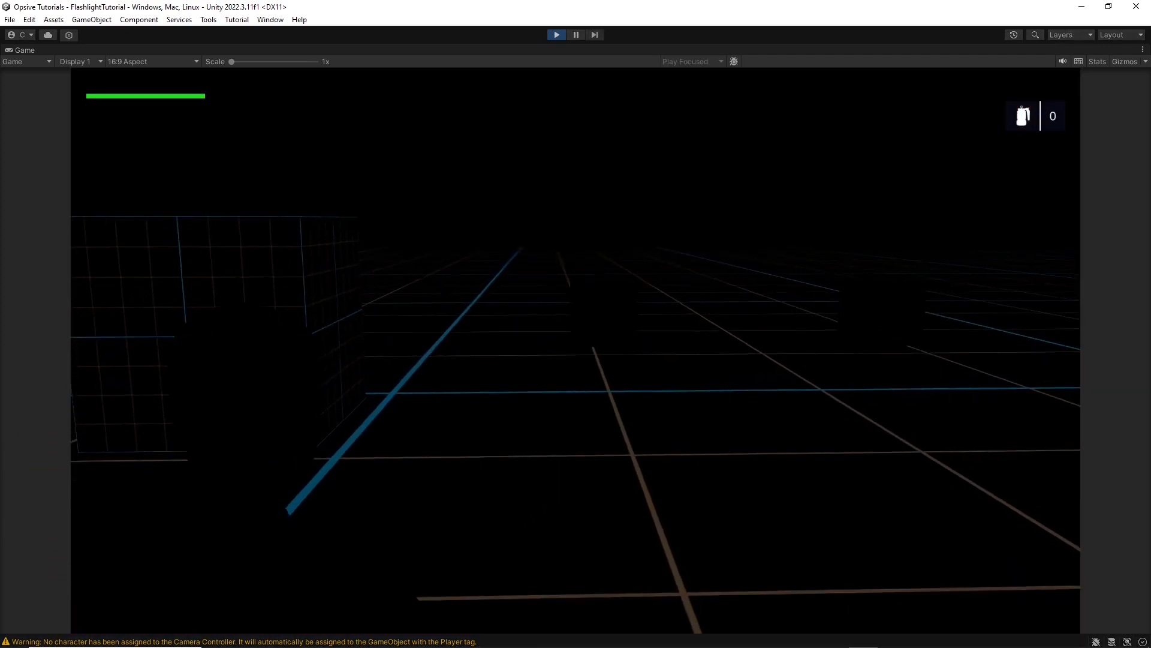
pyautogui.press('t')
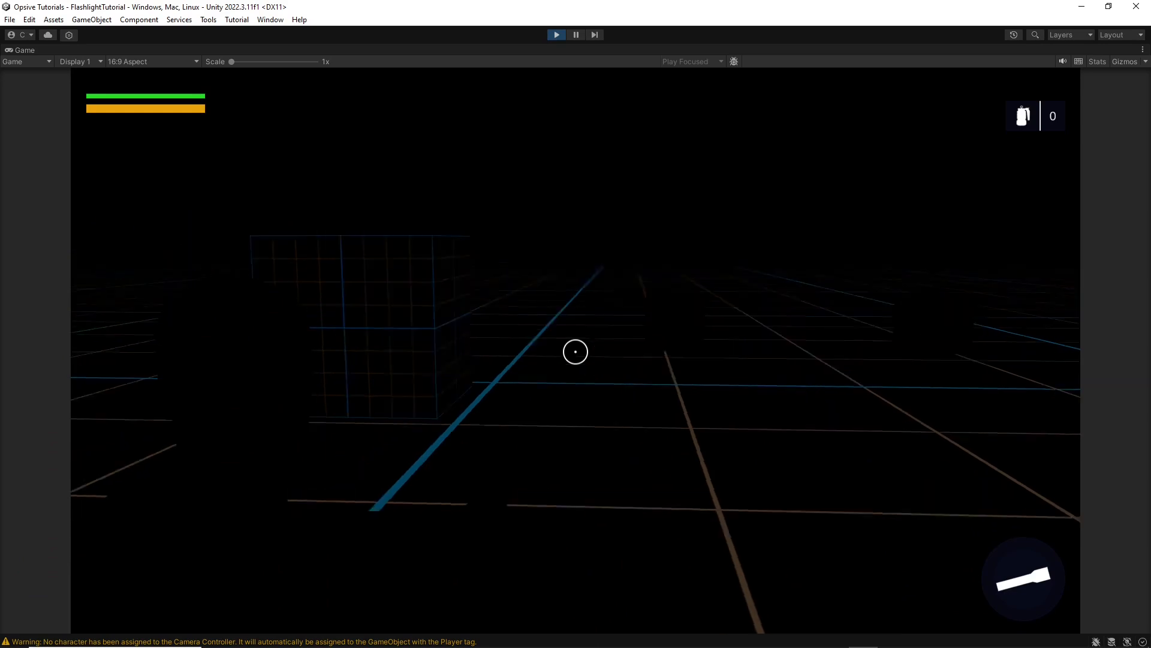
# Switch on the flashlight and walk the character past the cube and crates to test the battery drain.
pyautogui.click(576, 352)
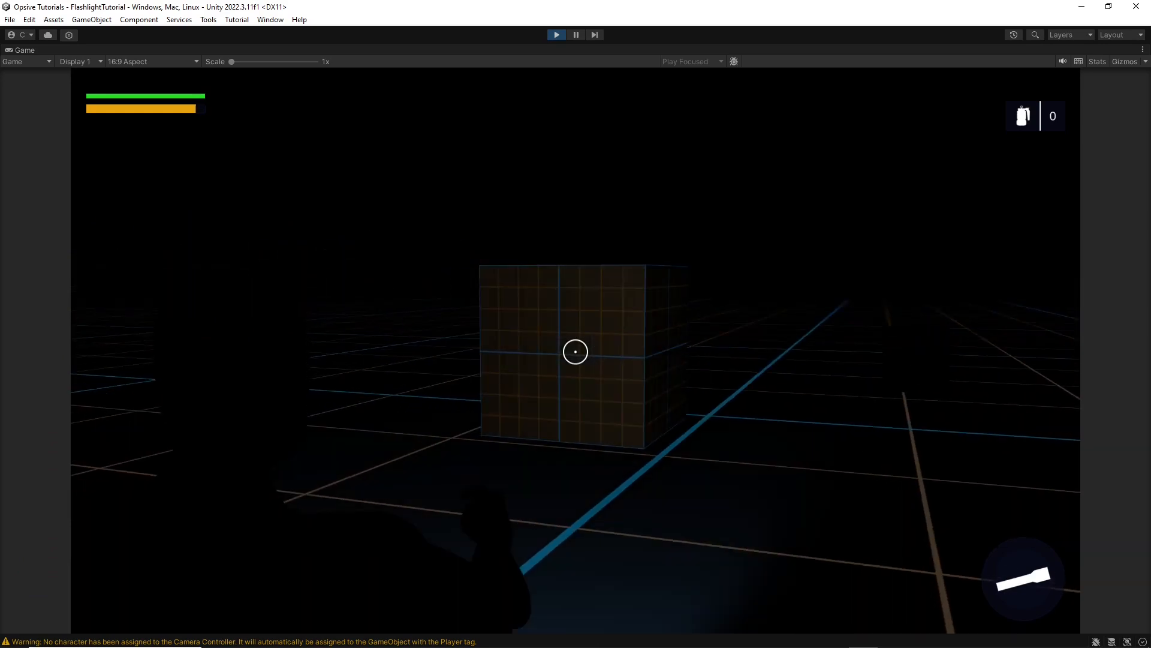
pyautogui.press('w')
pyautogui.press('a')
pyautogui.press('w')
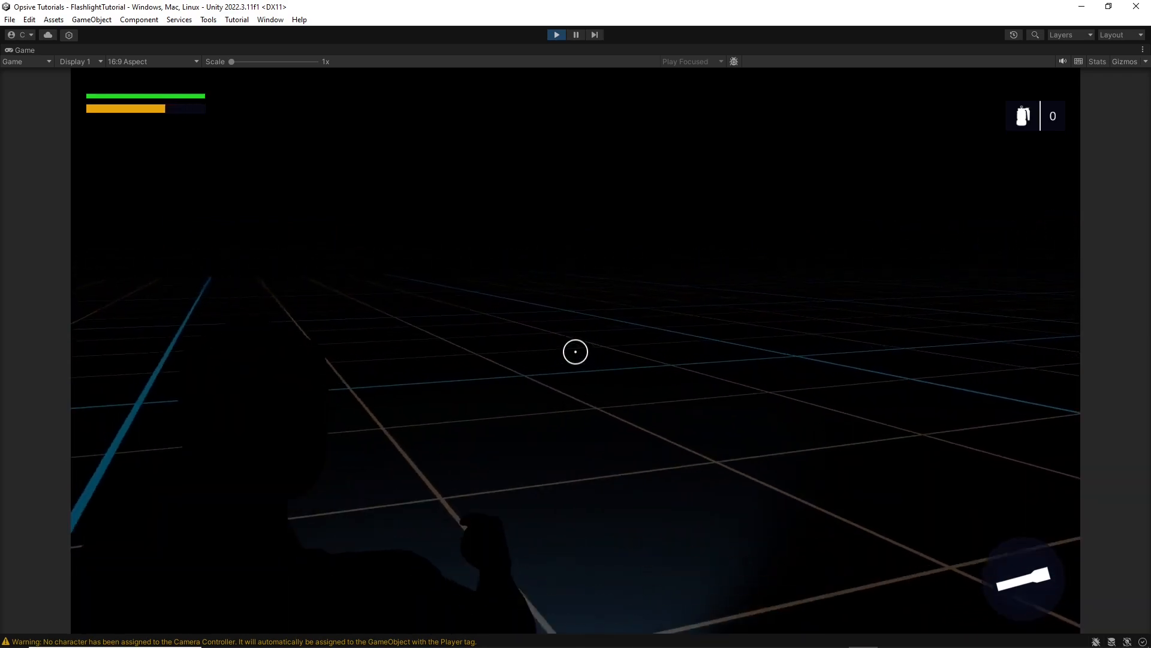
pyautogui.press('w')
pyautogui.press('w')
pyautogui.press('d')
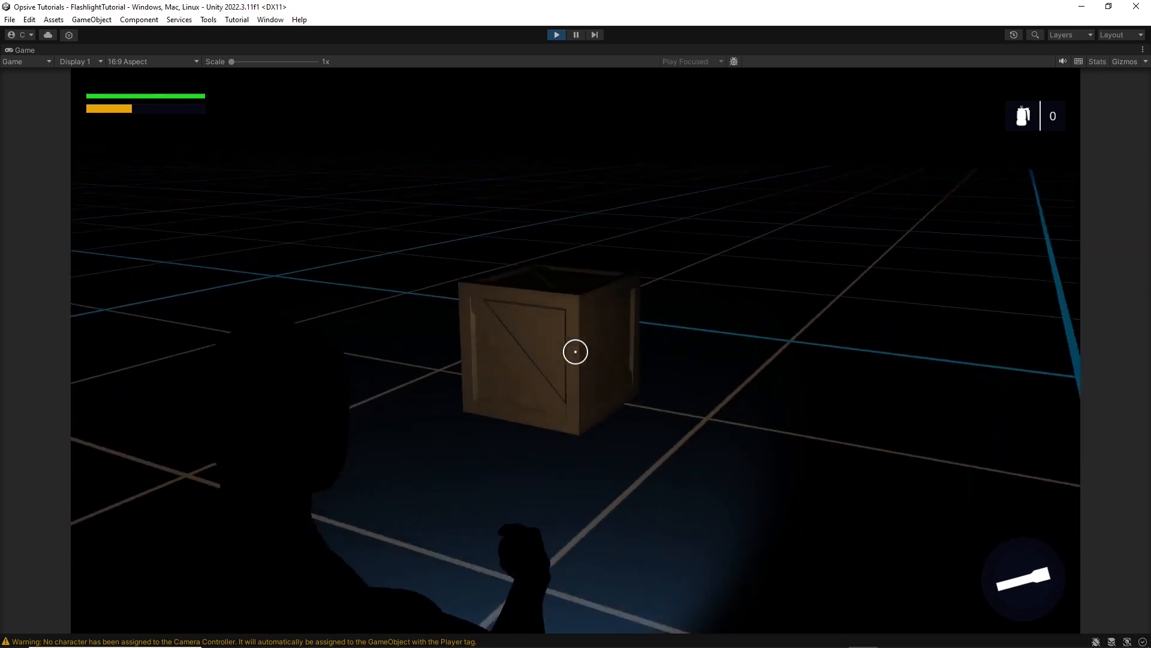
pyautogui.press('w')
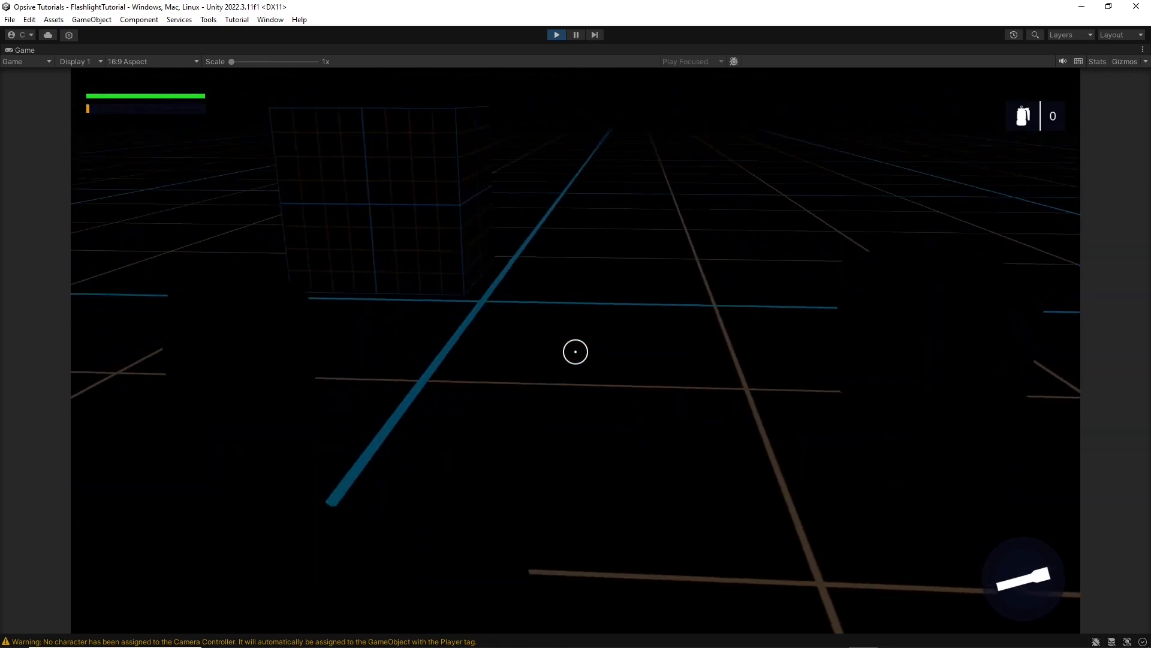
# Walk the character to face the cube, switch the flashlight on again, and pause the game while the battery is low.
pyautogui.press('w')
pyautogui.press('a')
pyautogui.press('s')
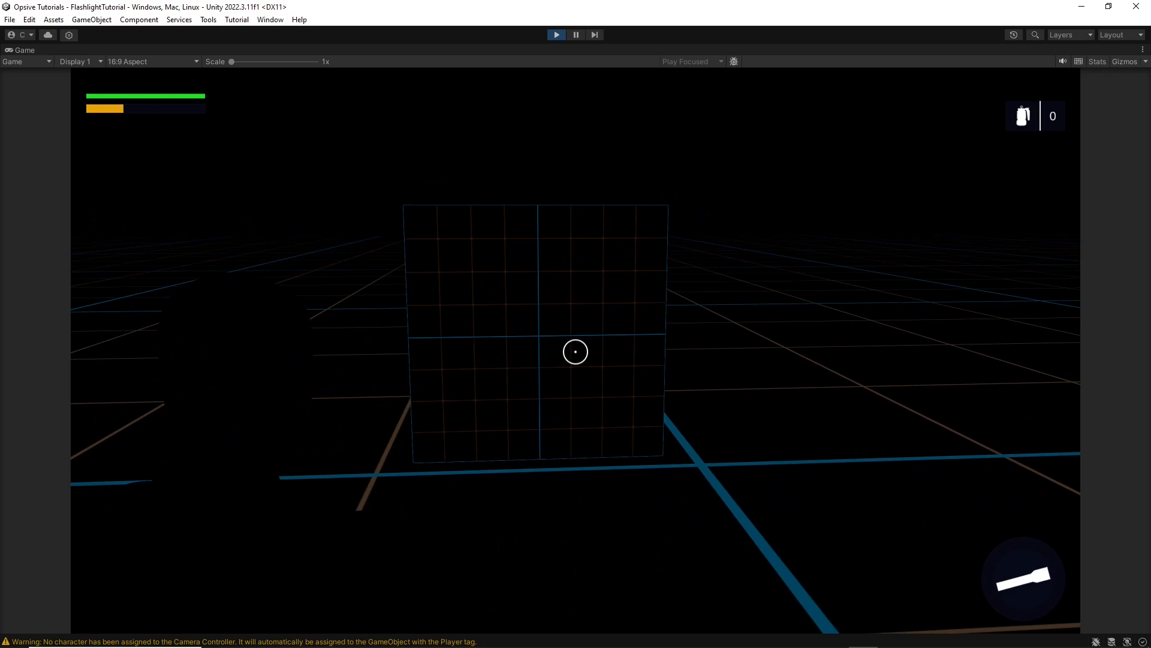
pyautogui.click(576, 351)
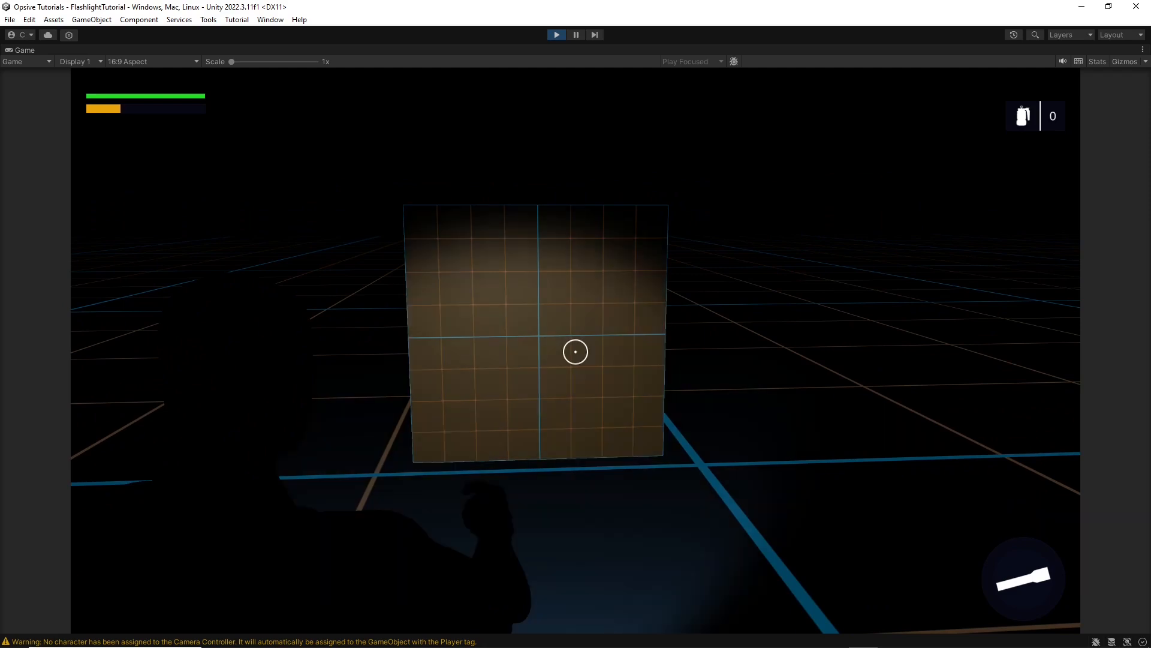
pyautogui.hotkey('ctrl', 'shift', 'p')
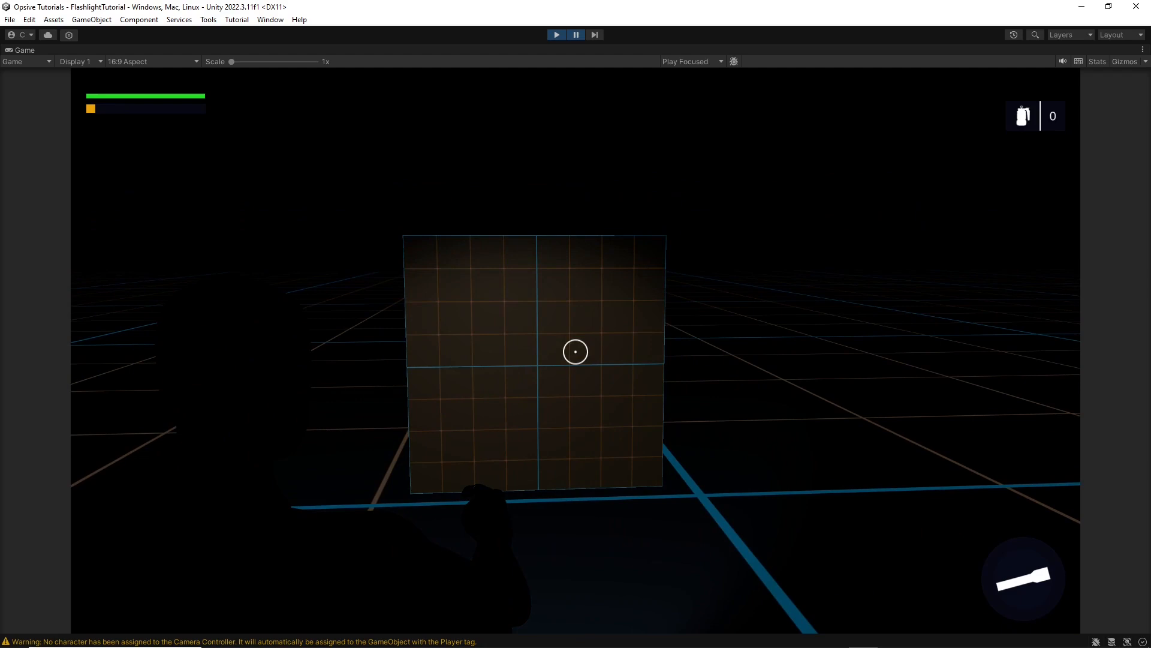
# Restore the editor layout and inspect the Battery attribute of MyFlashlight under Atlas's Items.
pyautogui.doubleClick(27, 48)
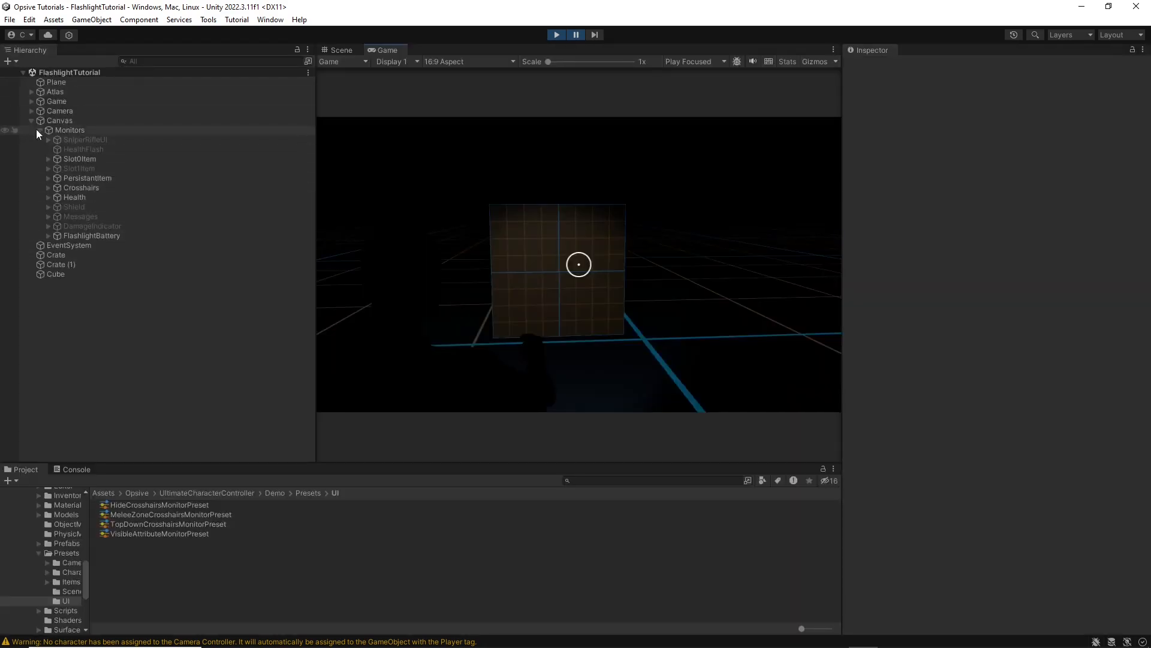
pyautogui.click(32, 92)
pyautogui.click(40, 111)
pyautogui.click(70, 121)
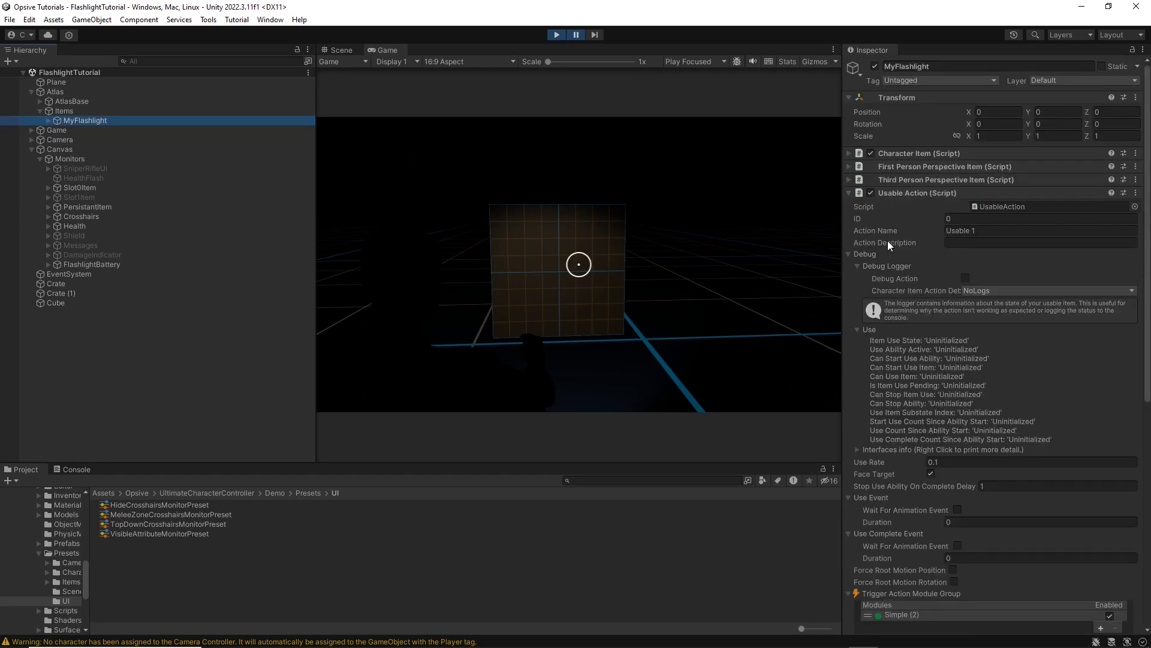
pyautogui.scroll(-10, 916, 229)
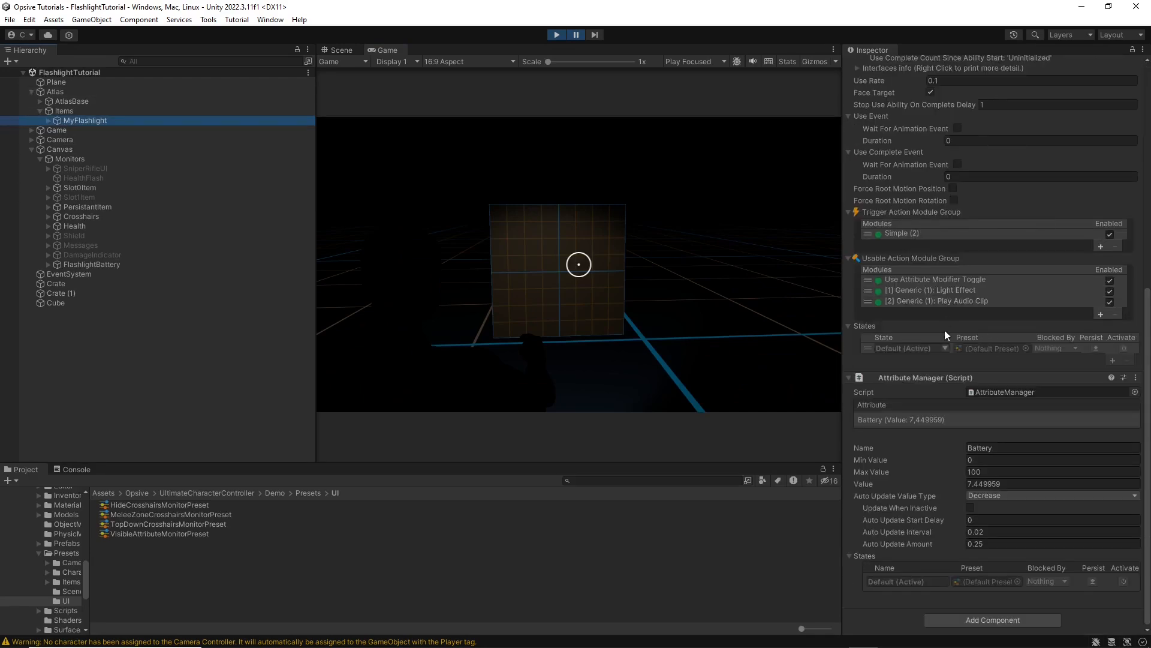
# Examine the Light Effect's Light Intensity Time in MyFlashlight's Generic module against the Battery attribute's value, and clear the selection.
pyautogui.click(948, 290)
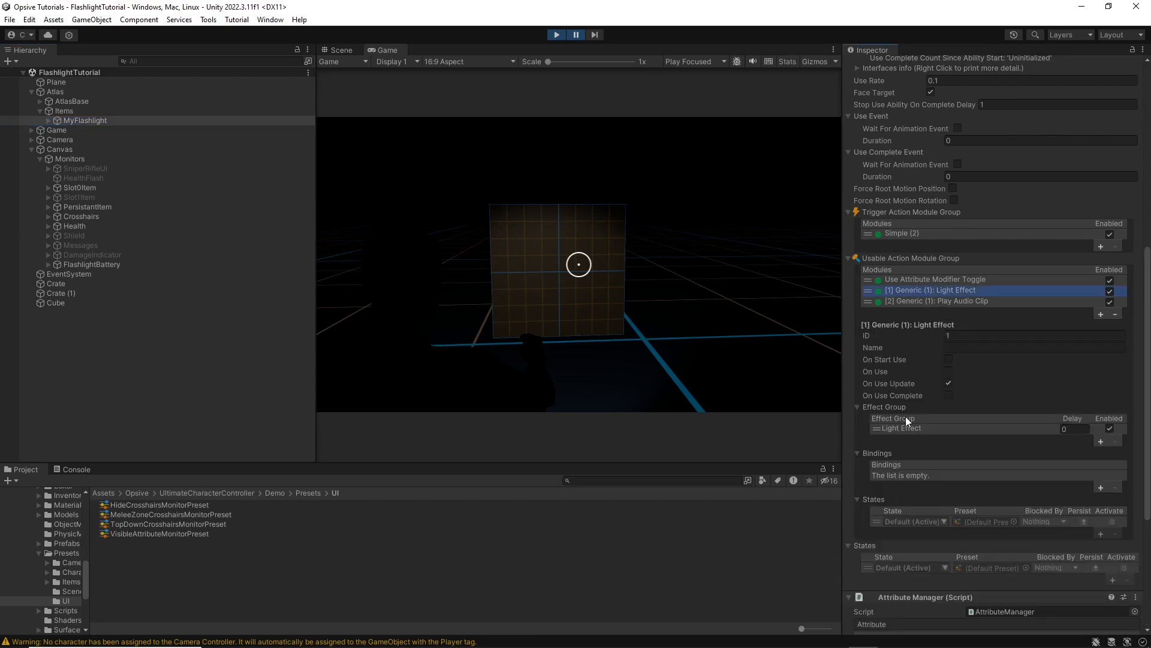
pyautogui.click(906, 427)
pyautogui.scroll(-5, 905, 420)
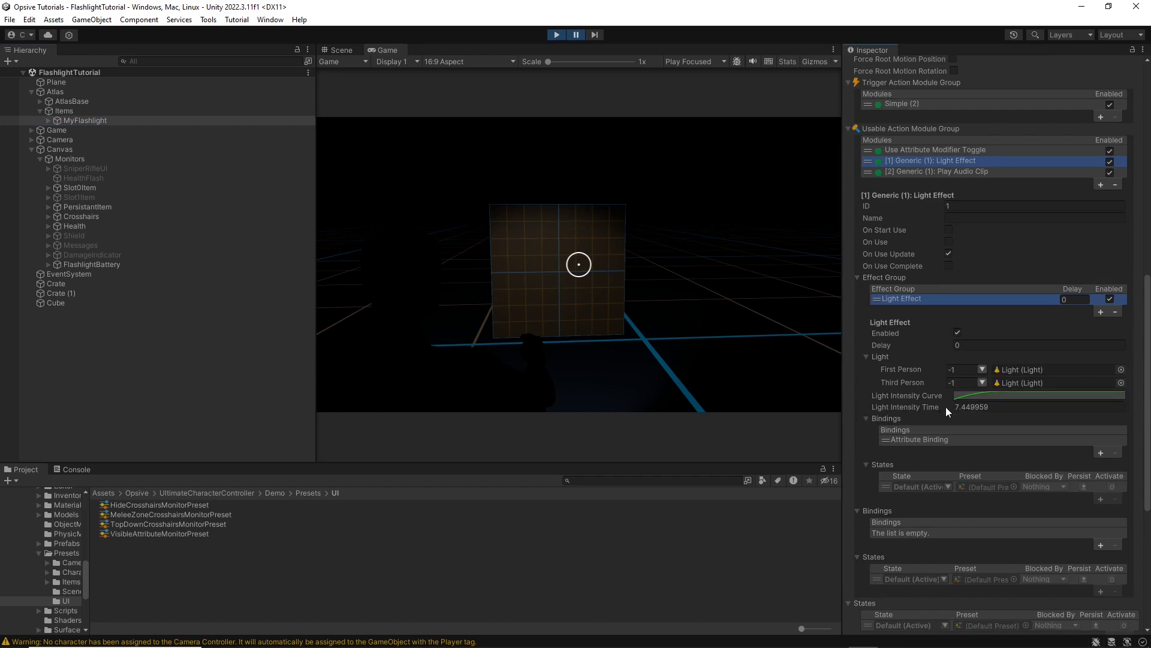
pyautogui.scroll(-10, 947, 406)
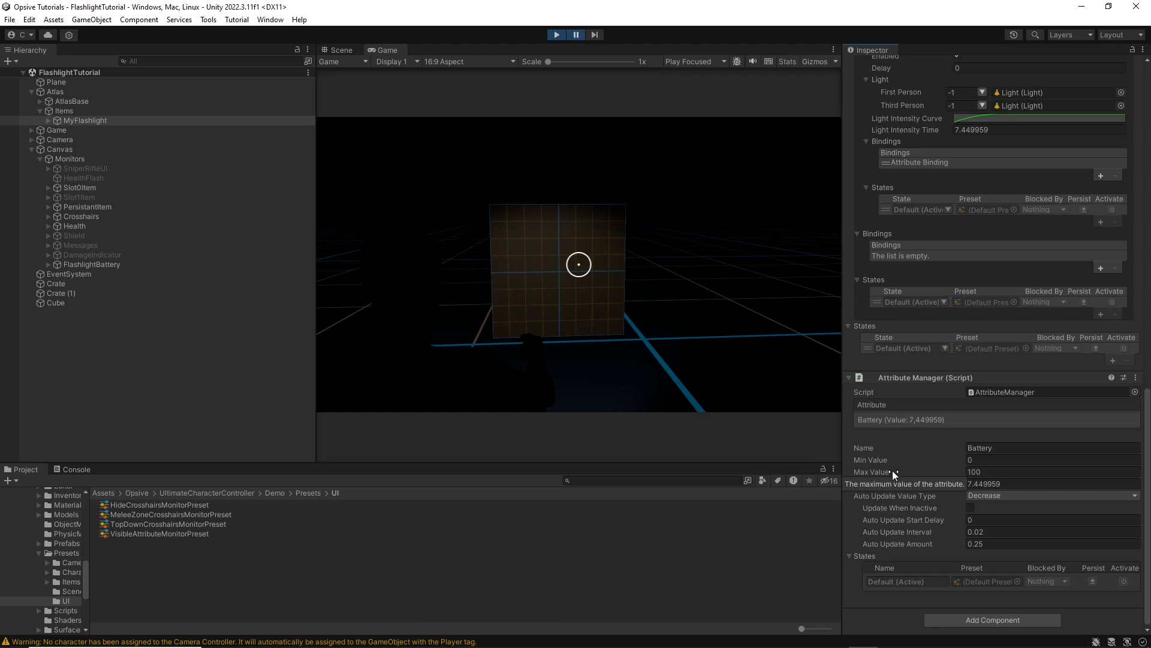
pyautogui.click(262, 384)
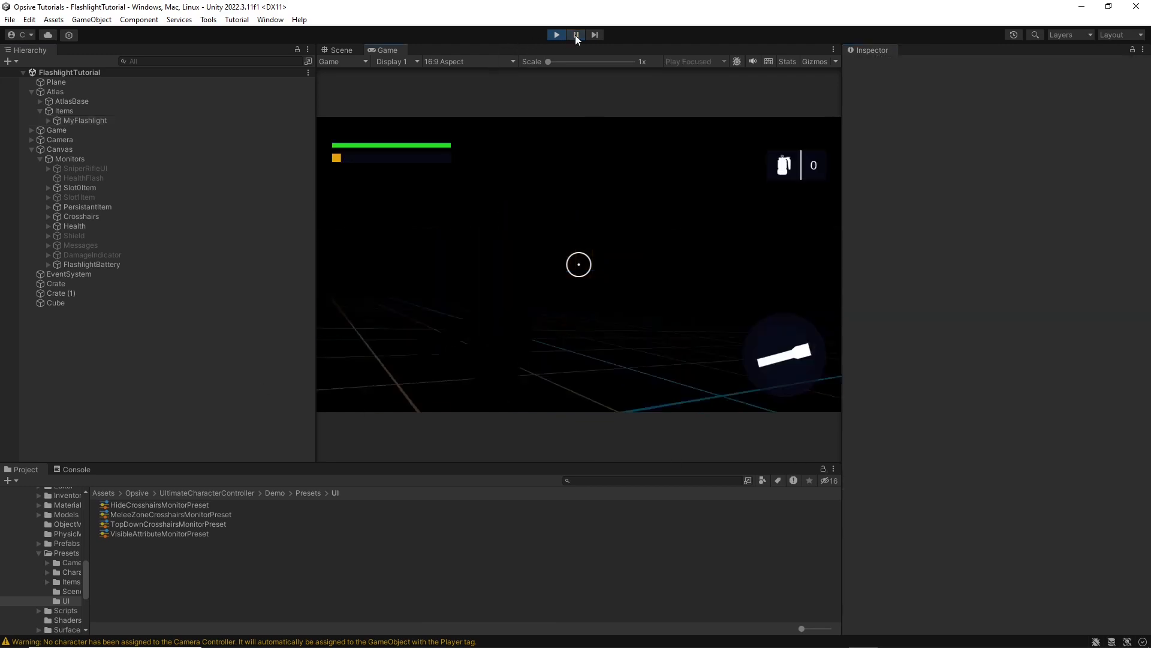